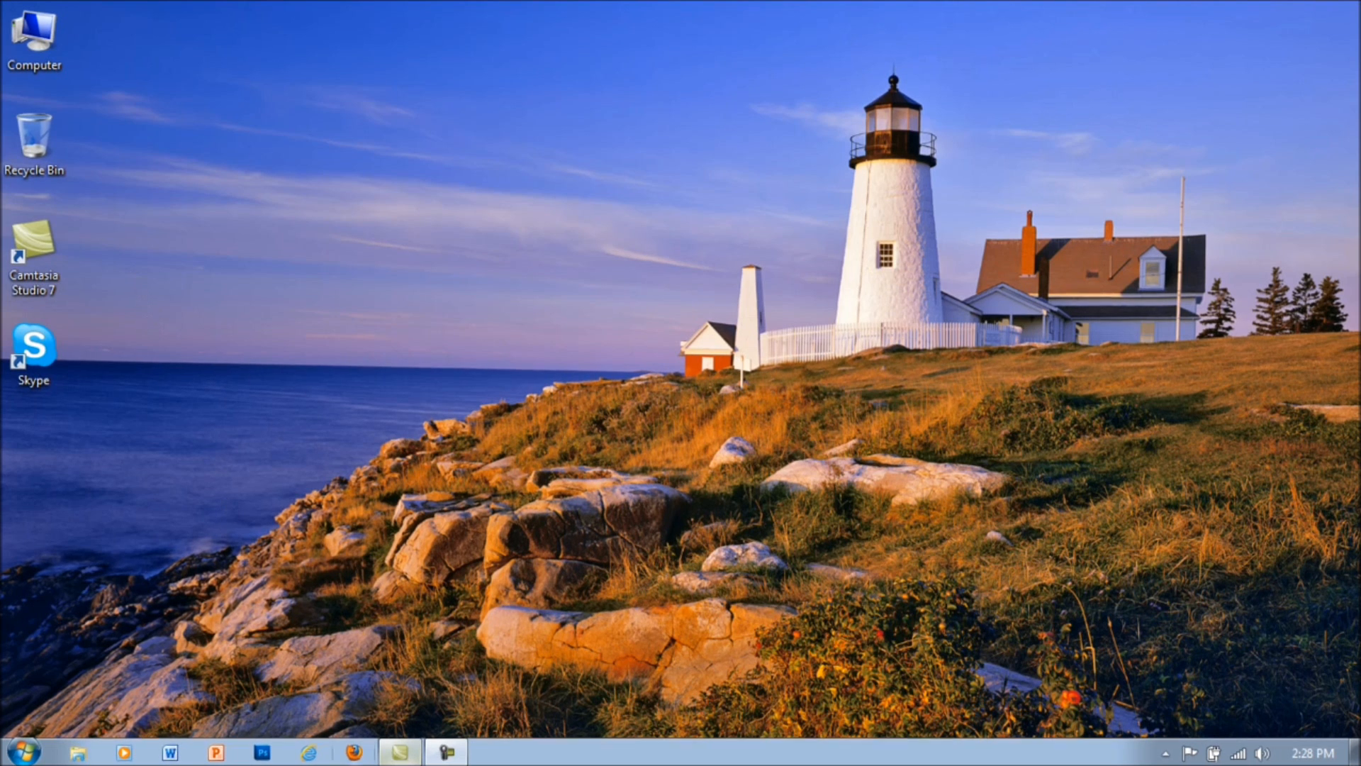
# Step: Launch Firefox from the Windows taskbar
pyautogui.click(354, 752)
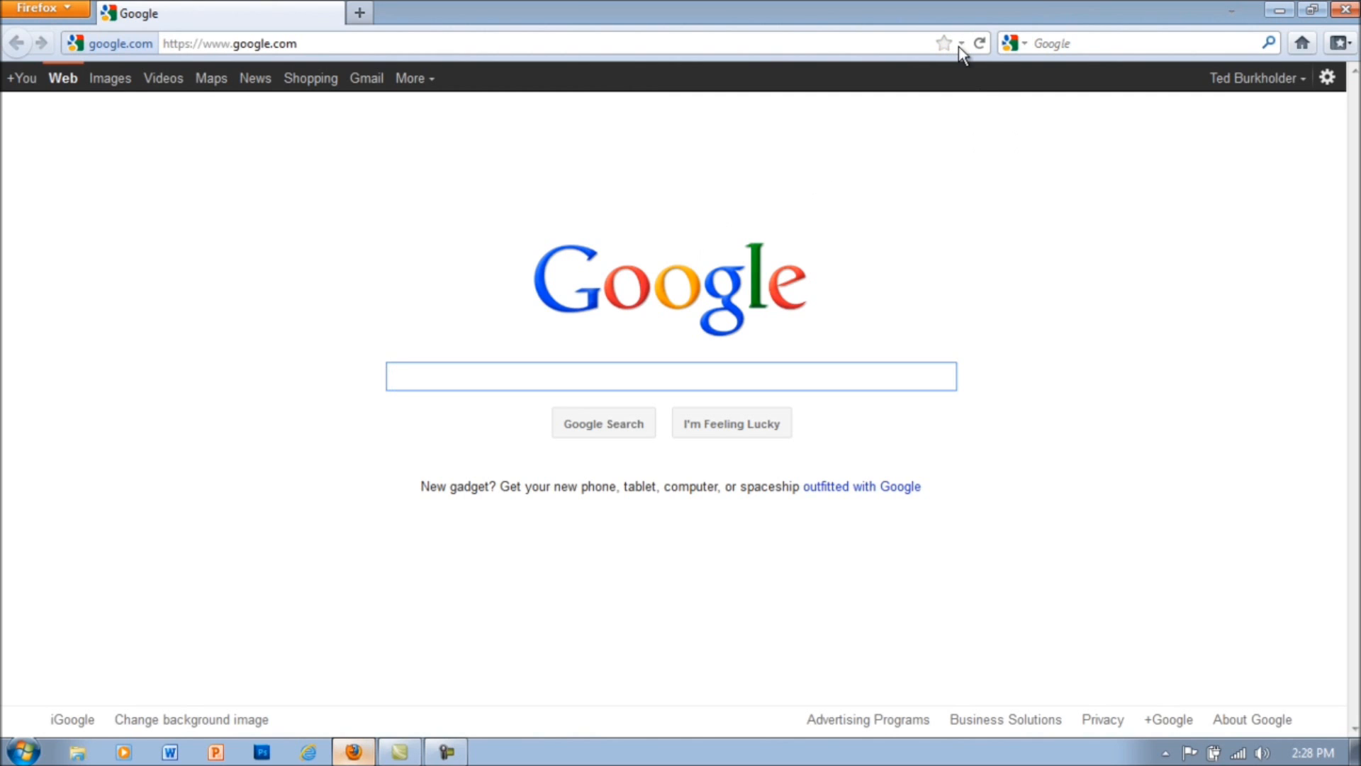
# Step: Go to dot5hosting.com and log in with the saved hosting username
pyautogui.click(395, 43)
pyautogui.click(357, 75)
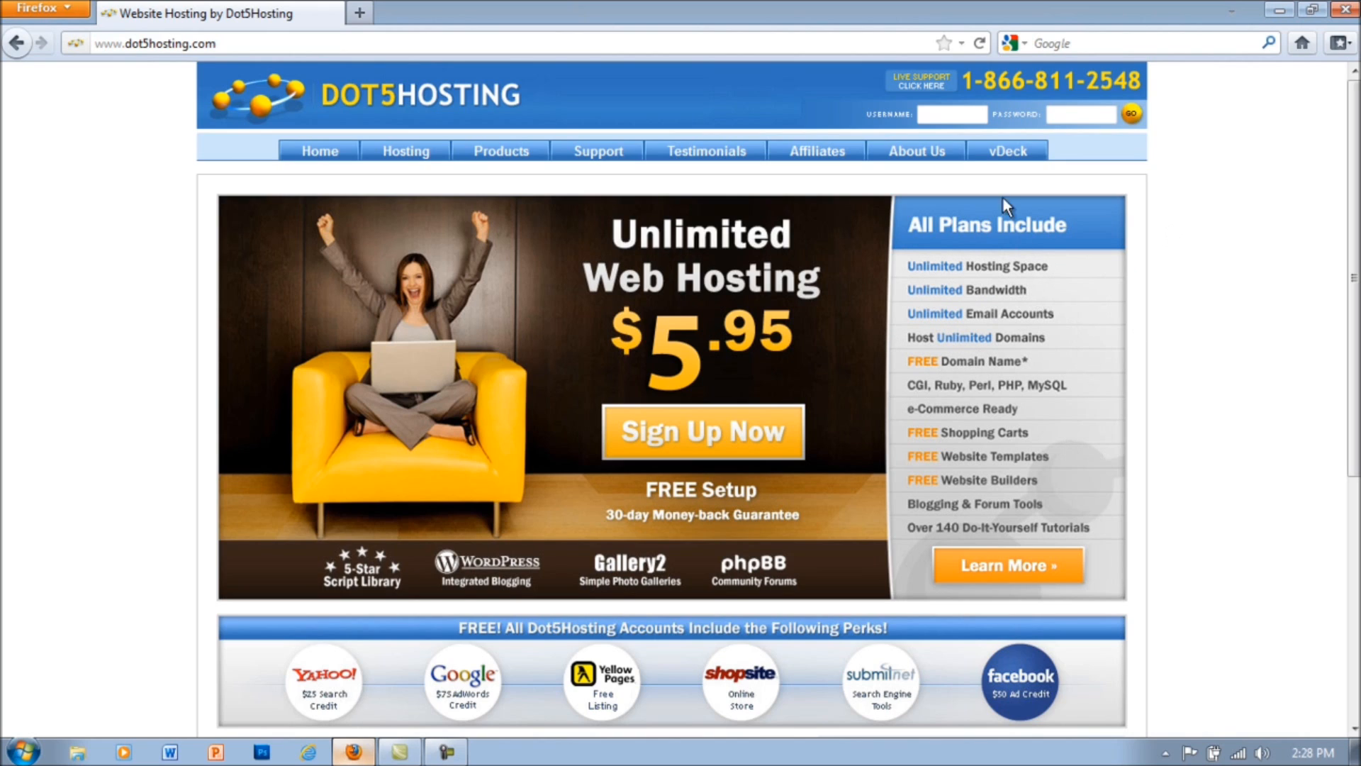
pyautogui.click(937, 113)
pyautogui.click(942, 133)
pyautogui.press('Return')
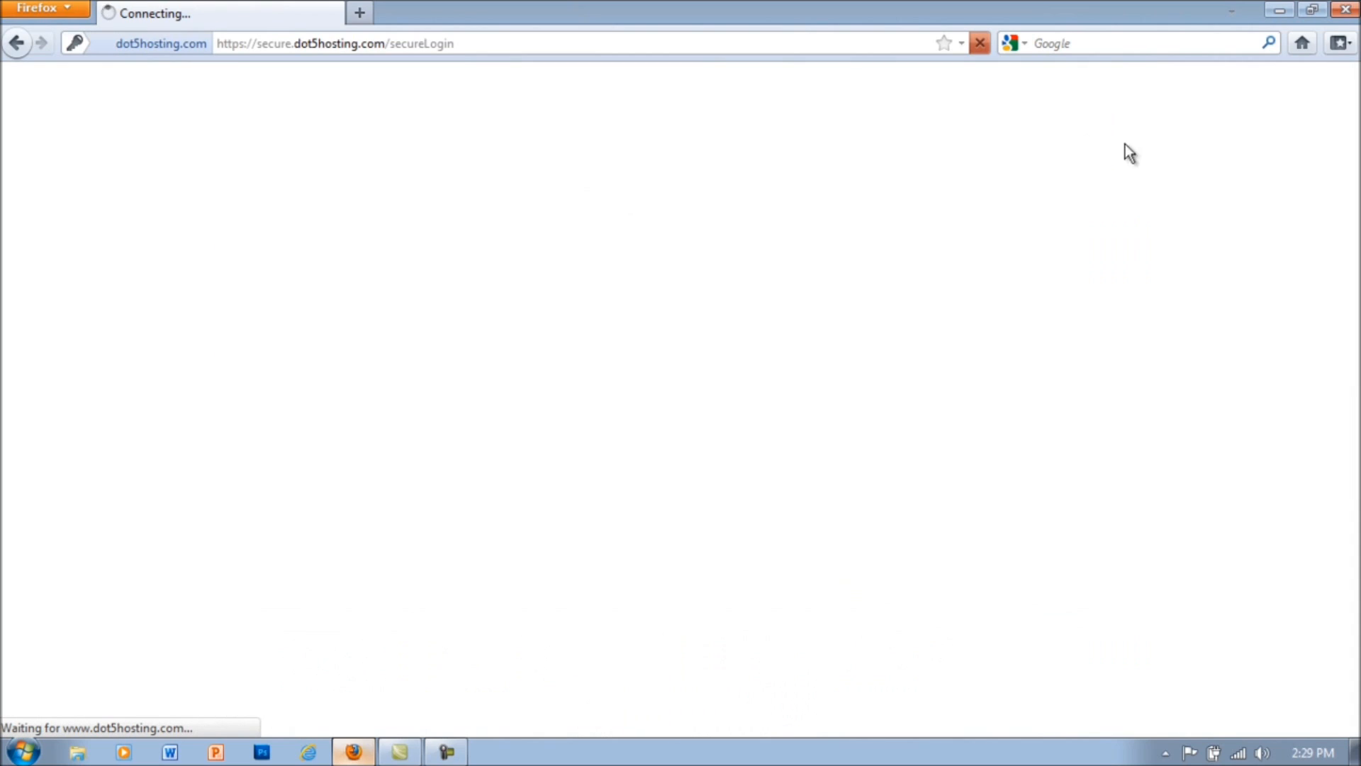
# Step: Decline saving the login password and look over the control panel's Website tools
pyautogui.click(444, 156)
pyautogui.click(382, 203)
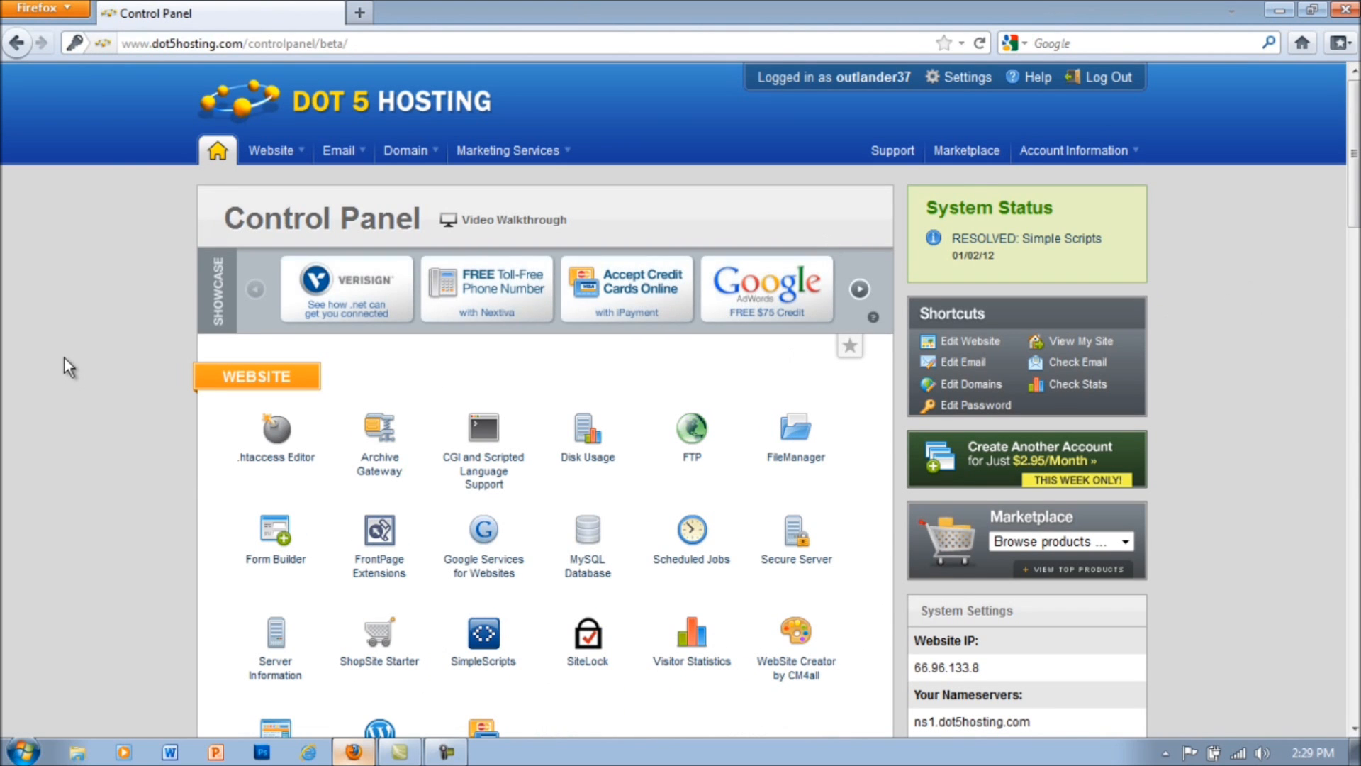
pyautogui.scroll(-3, 66, 359)
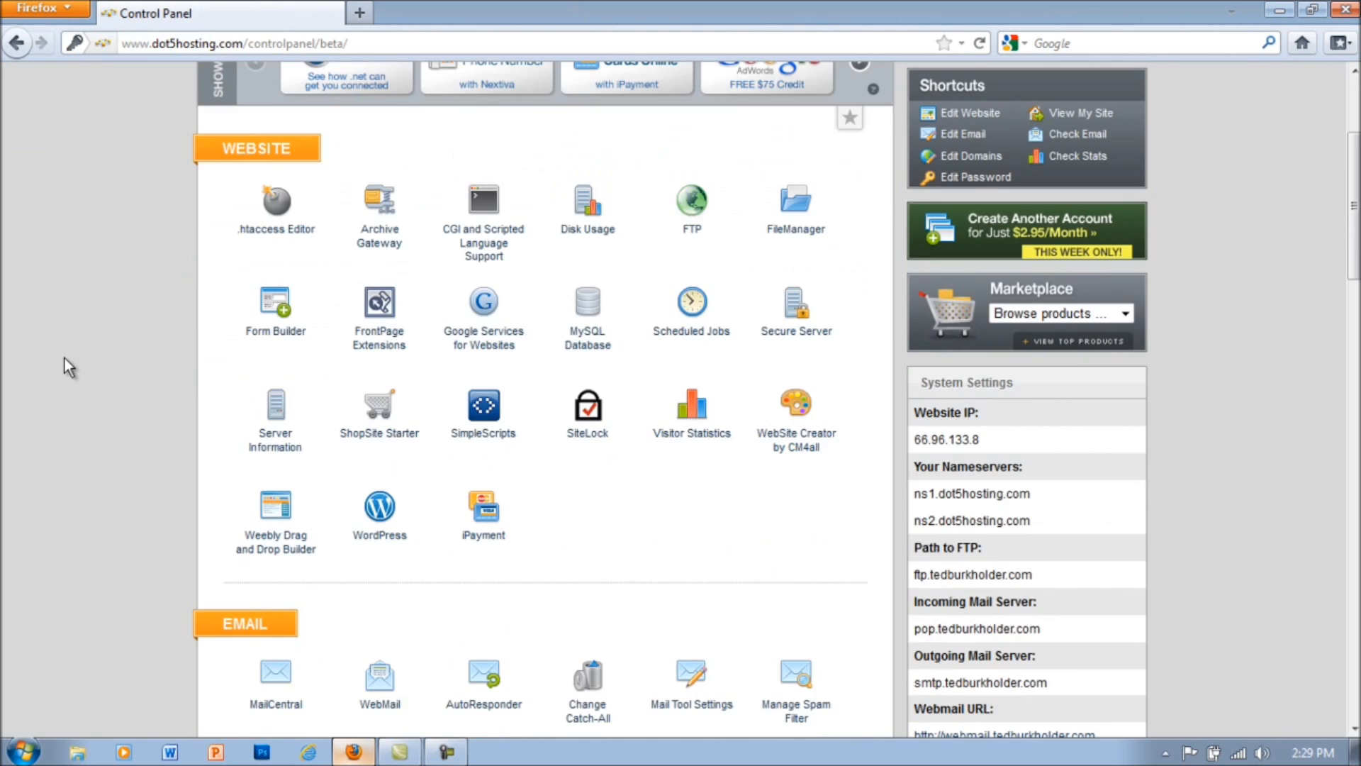
pyautogui.scroll(3, 70, 360)
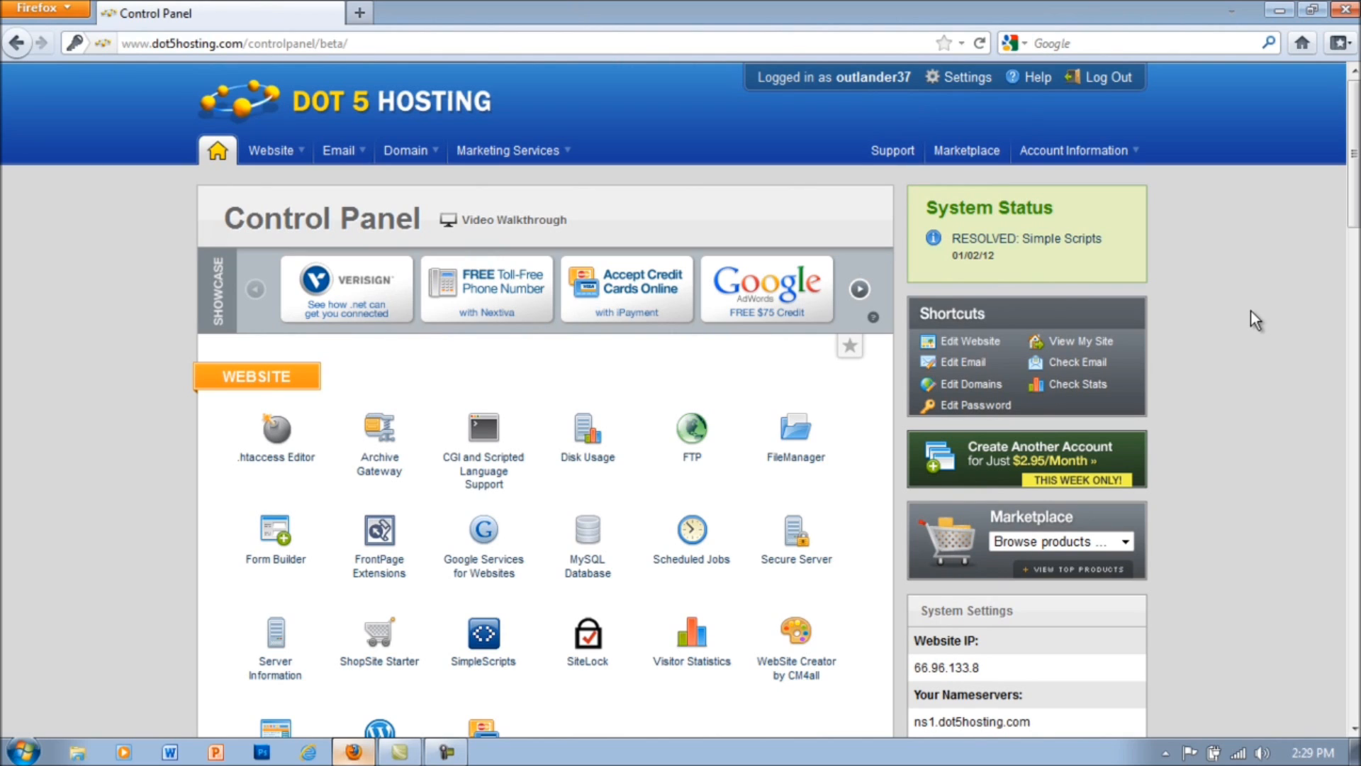
pyautogui.scroll(-3, 1231, 291)
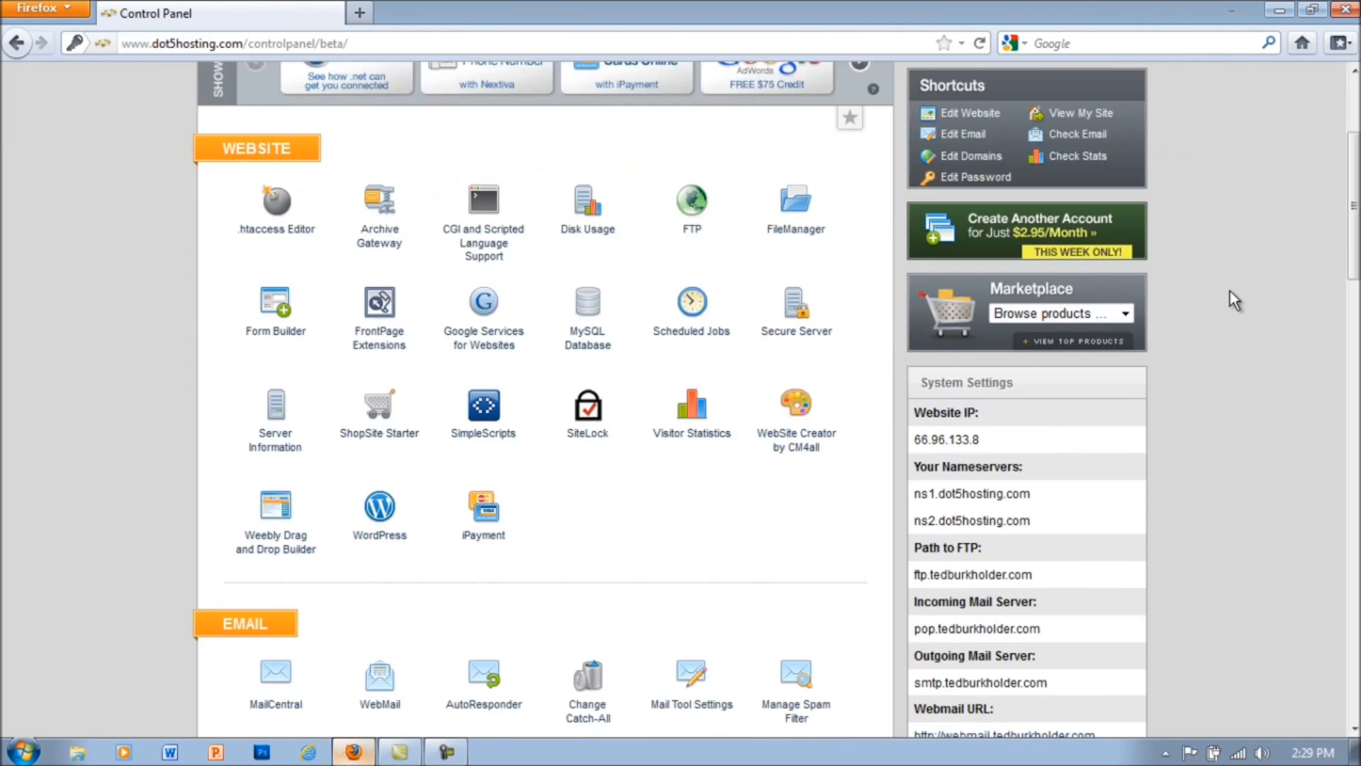
pyautogui.scroll(3, 1231, 291)
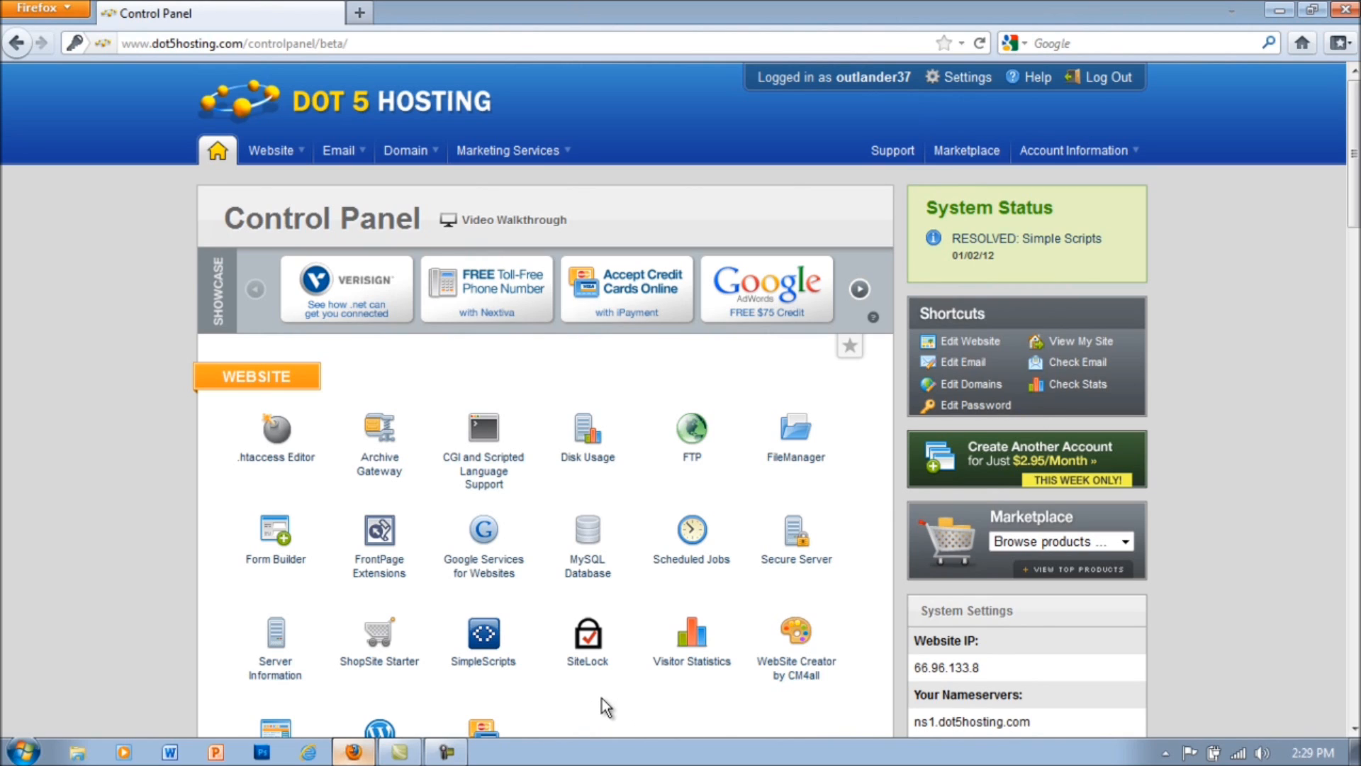
pyautogui.scroll(-3, 623, 717)
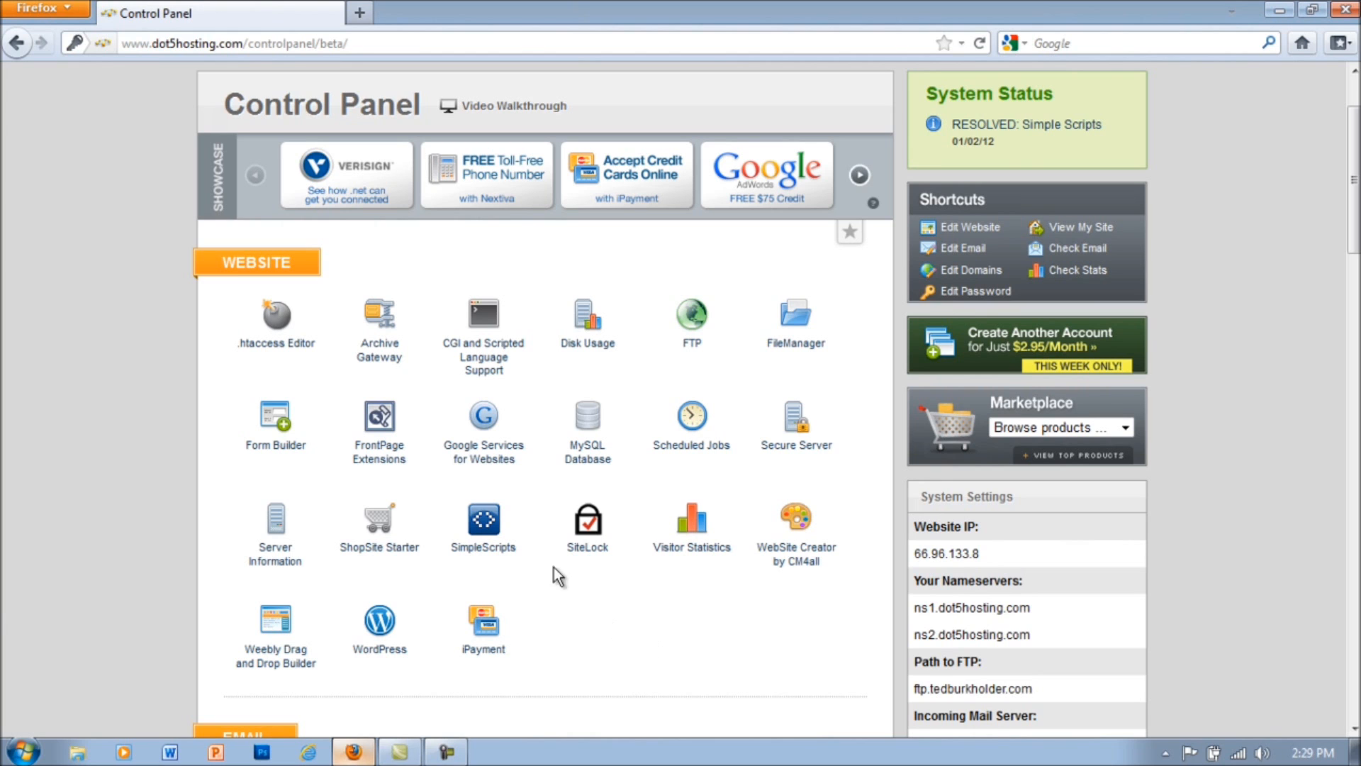
pyautogui.scroll(3, 571, 602)
pyautogui.scroll(-5, 255, 576)
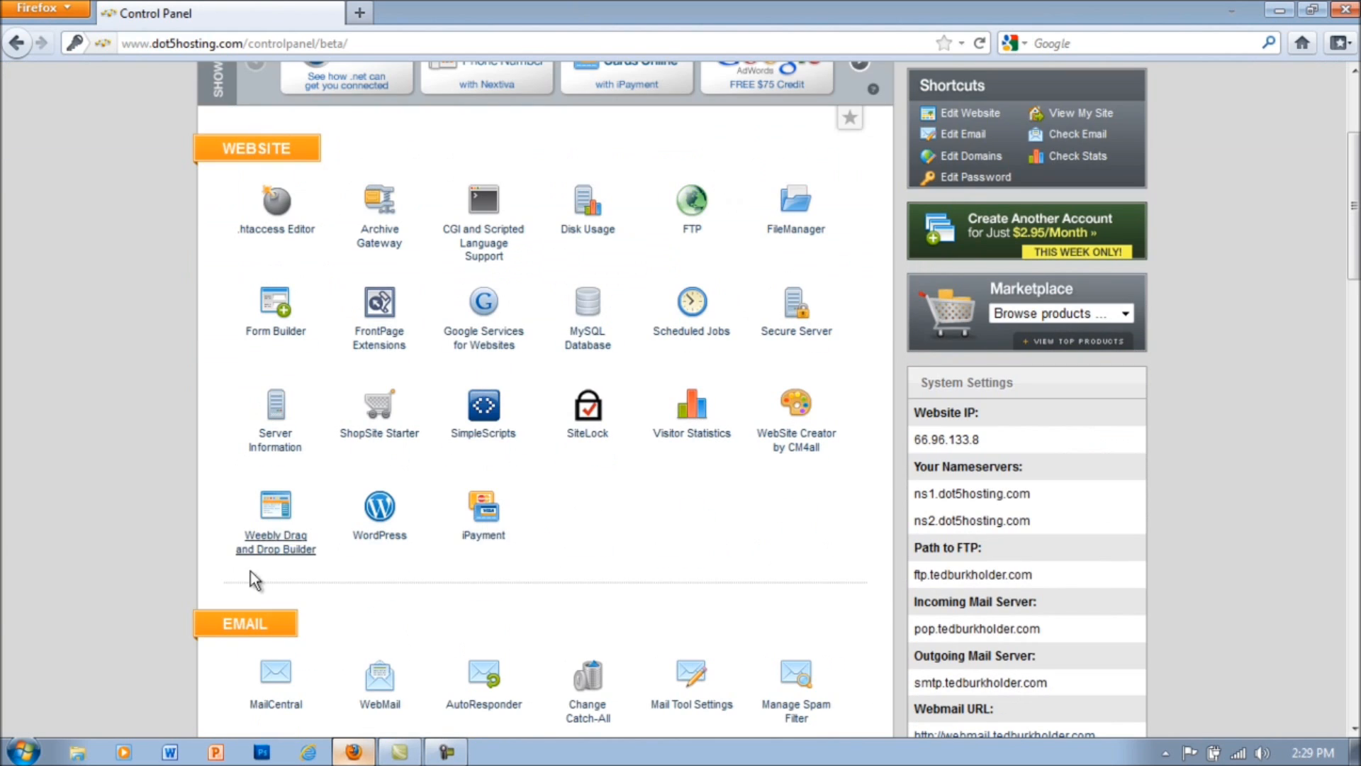
# Step: Open SimpleScripts, pick WordPress under Blogs, and start a new WordPress install
pyautogui.click(480, 436)
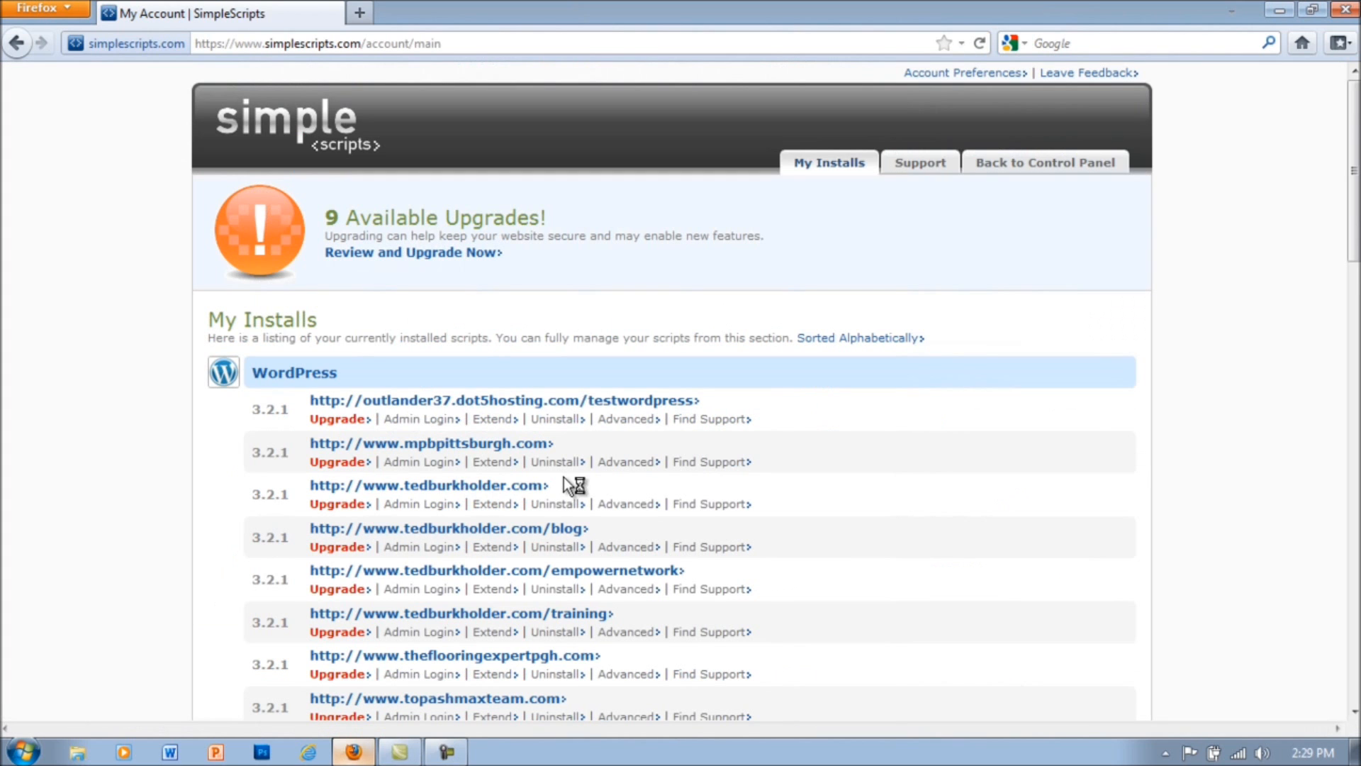
pyautogui.scroll(-6, 334, 359)
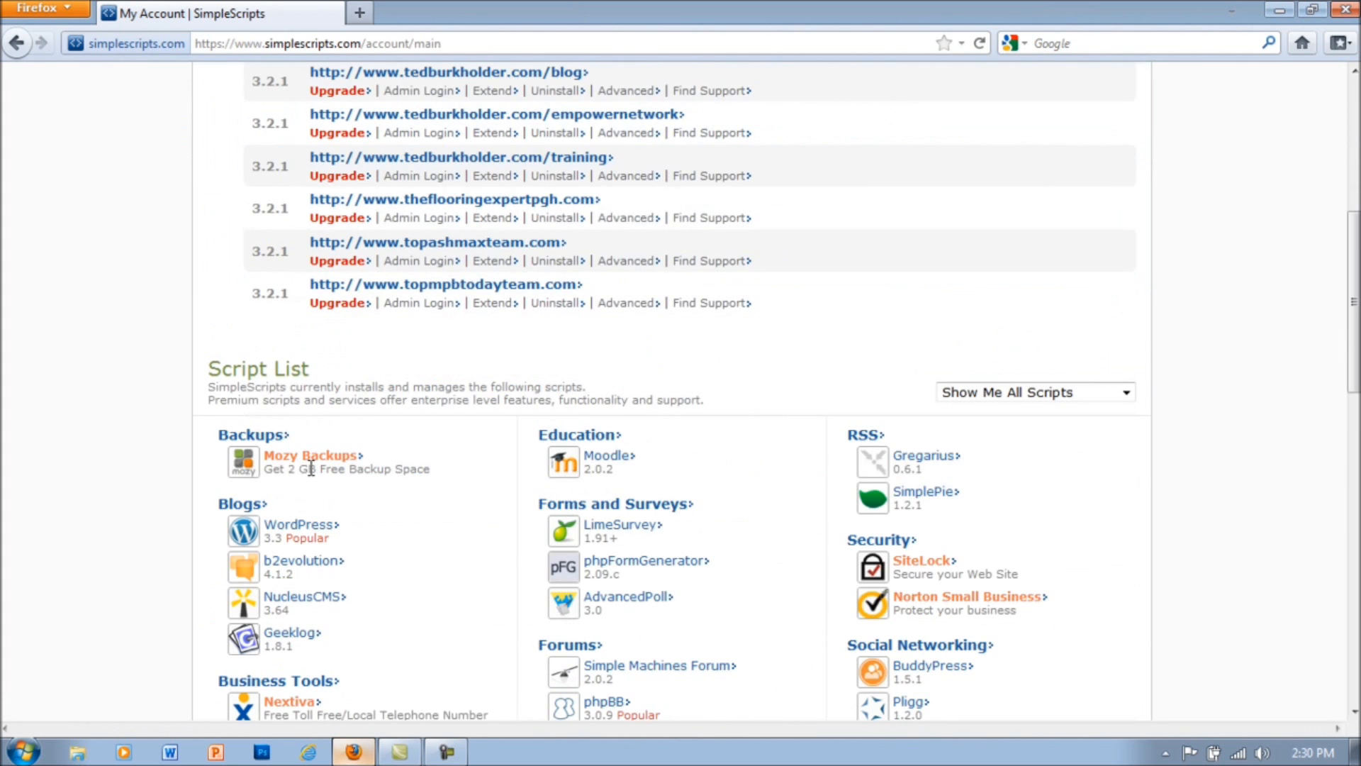
pyautogui.scroll(-3, 311, 467)
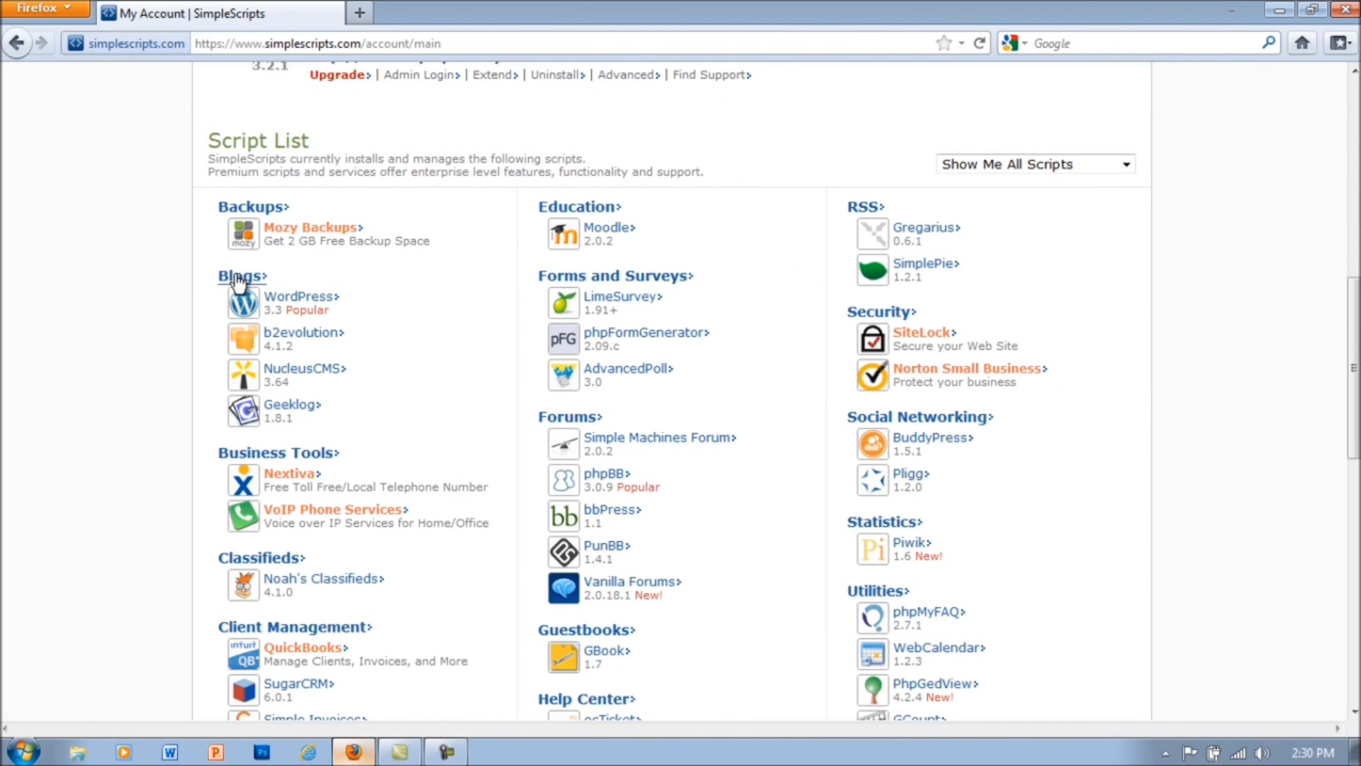
pyautogui.click(327, 302)
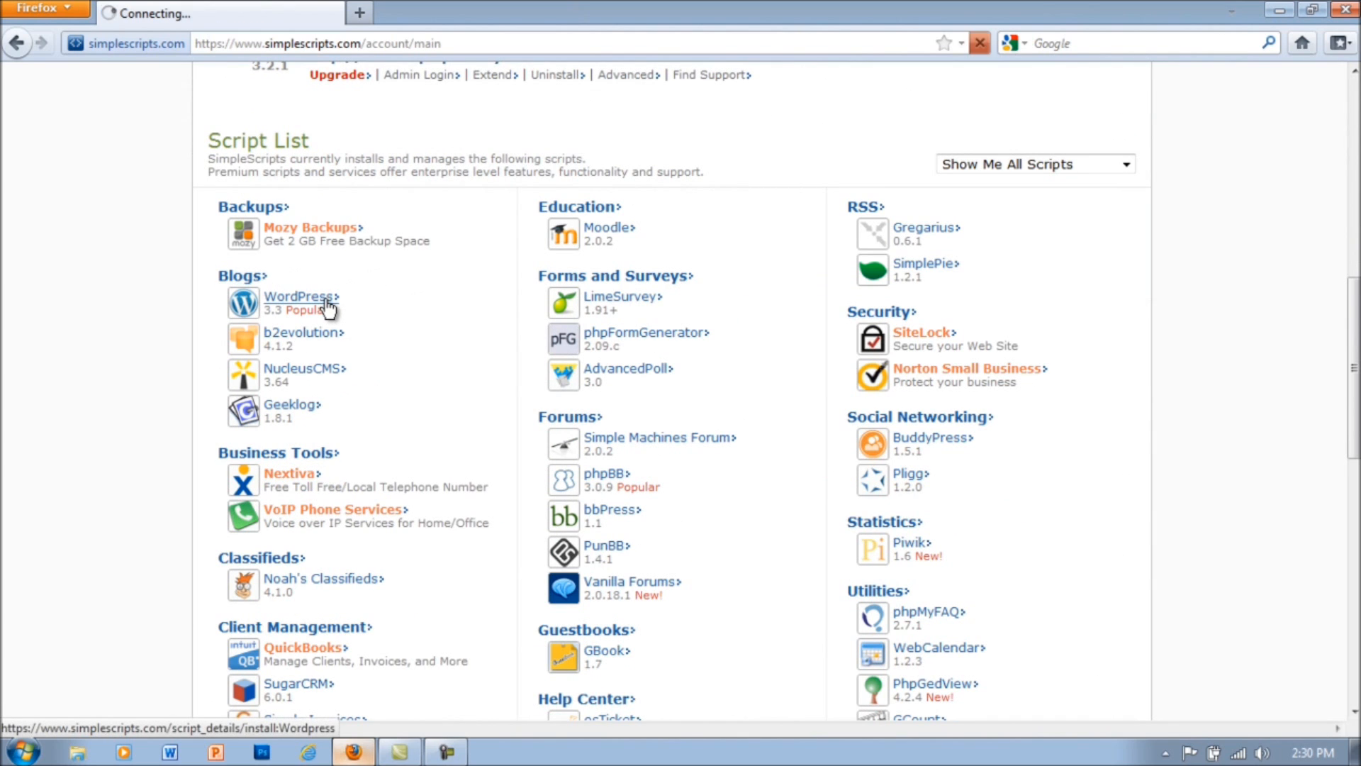
pyautogui.scroll(-3, 450, 370)
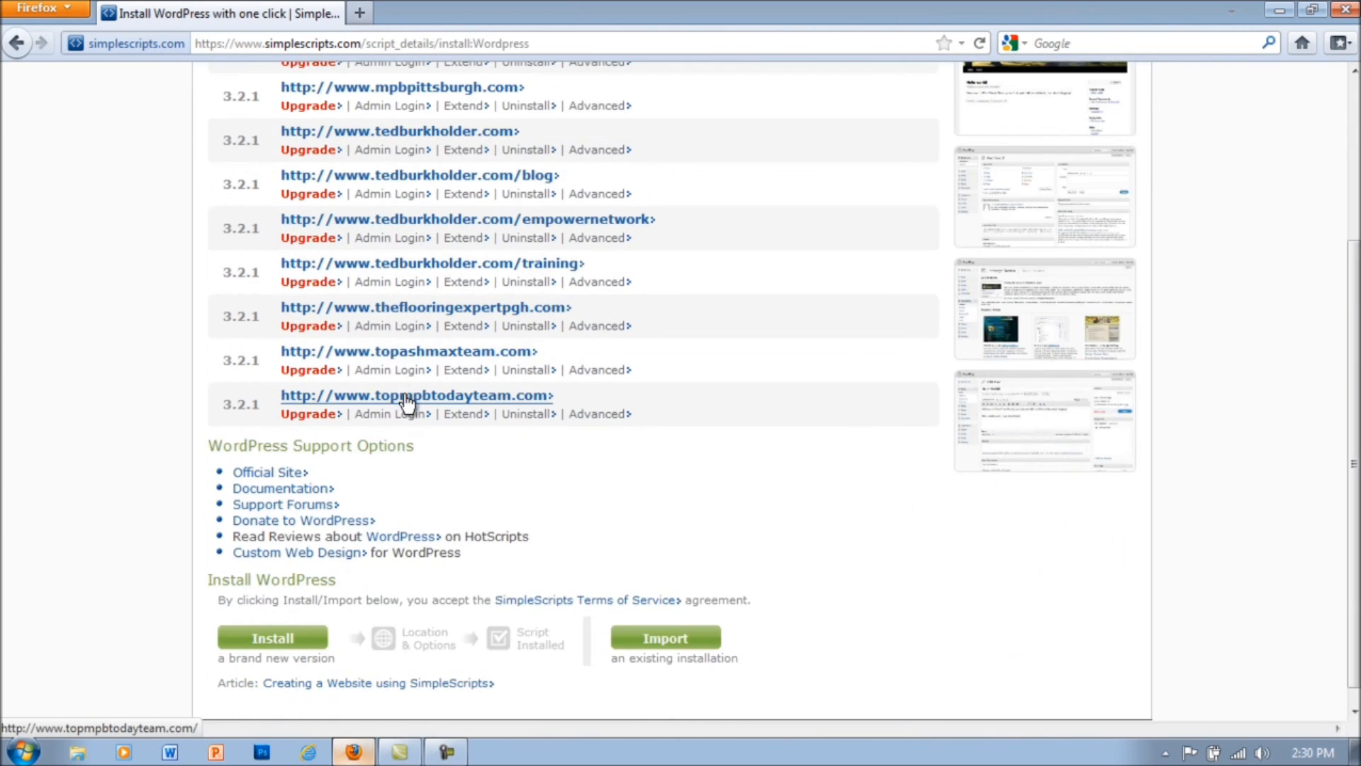
pyautogui.scroll(-1, 406, 402)
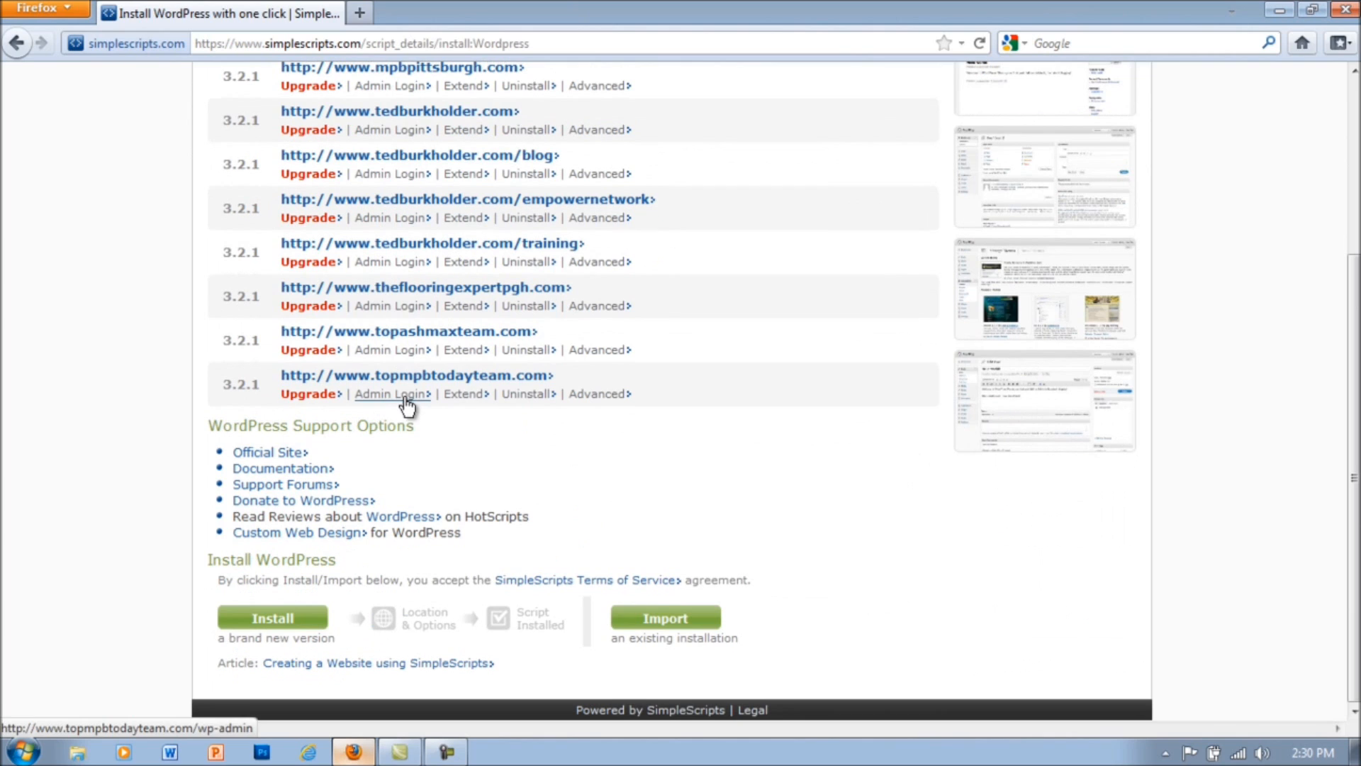
pyautogui.click(291, 623)
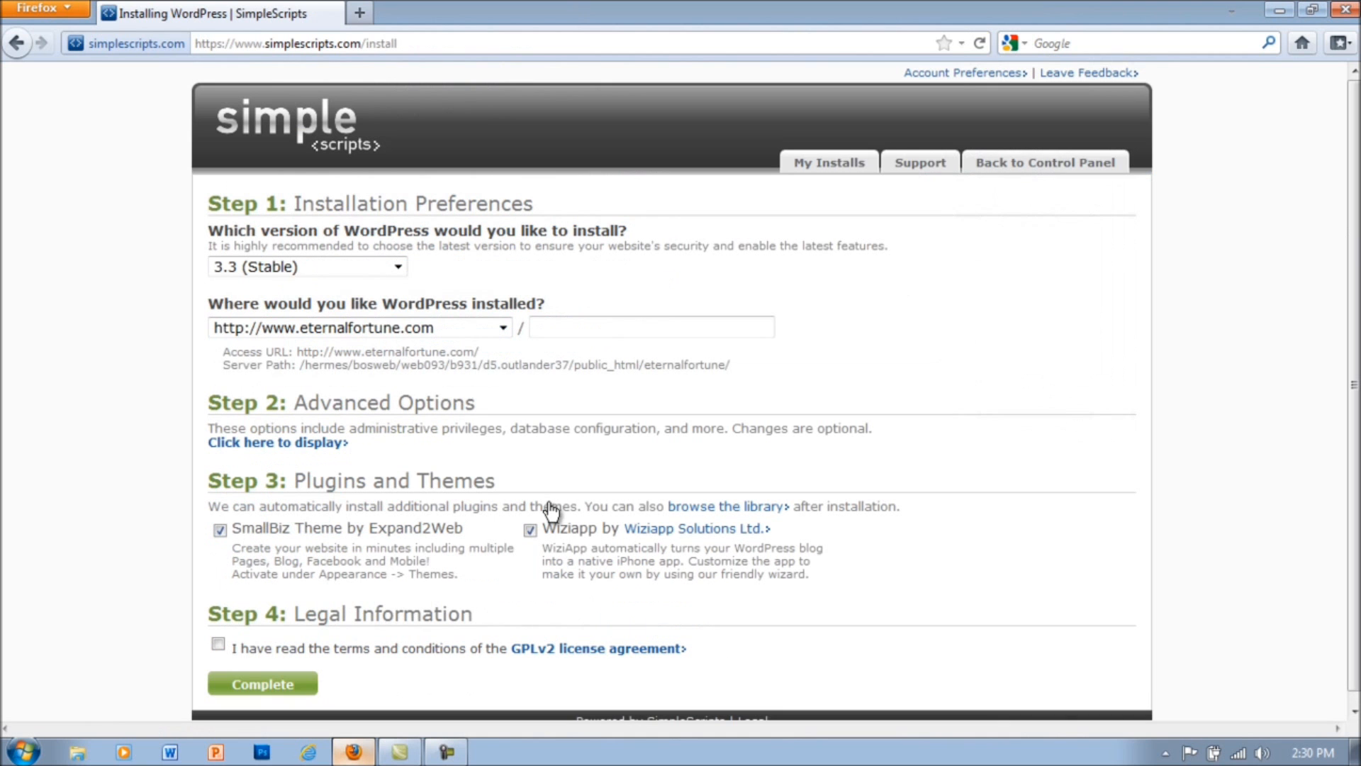
# Step: Choose mlmrampage.com as the install domain and reveal the advanced installation options
pyautogui.click(503, 328)
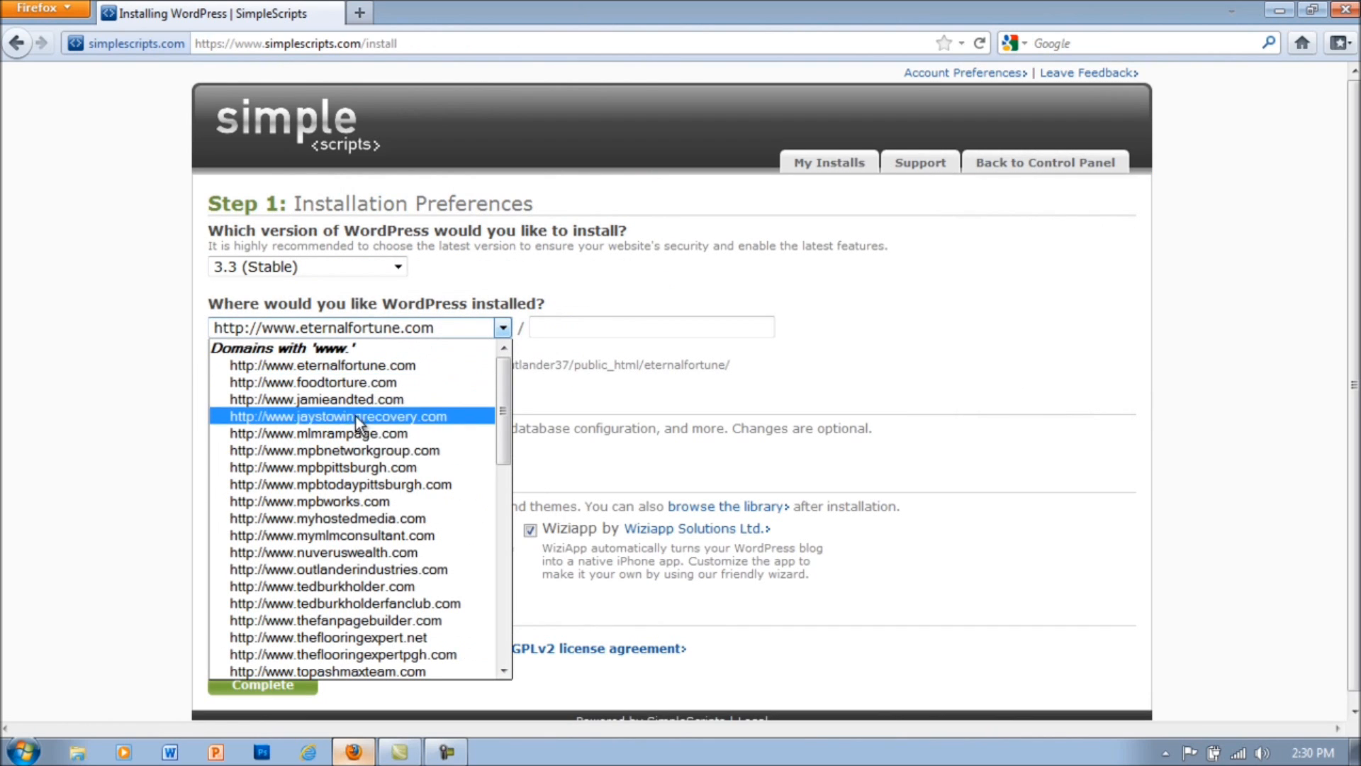
pyautogui.click(364, 440)
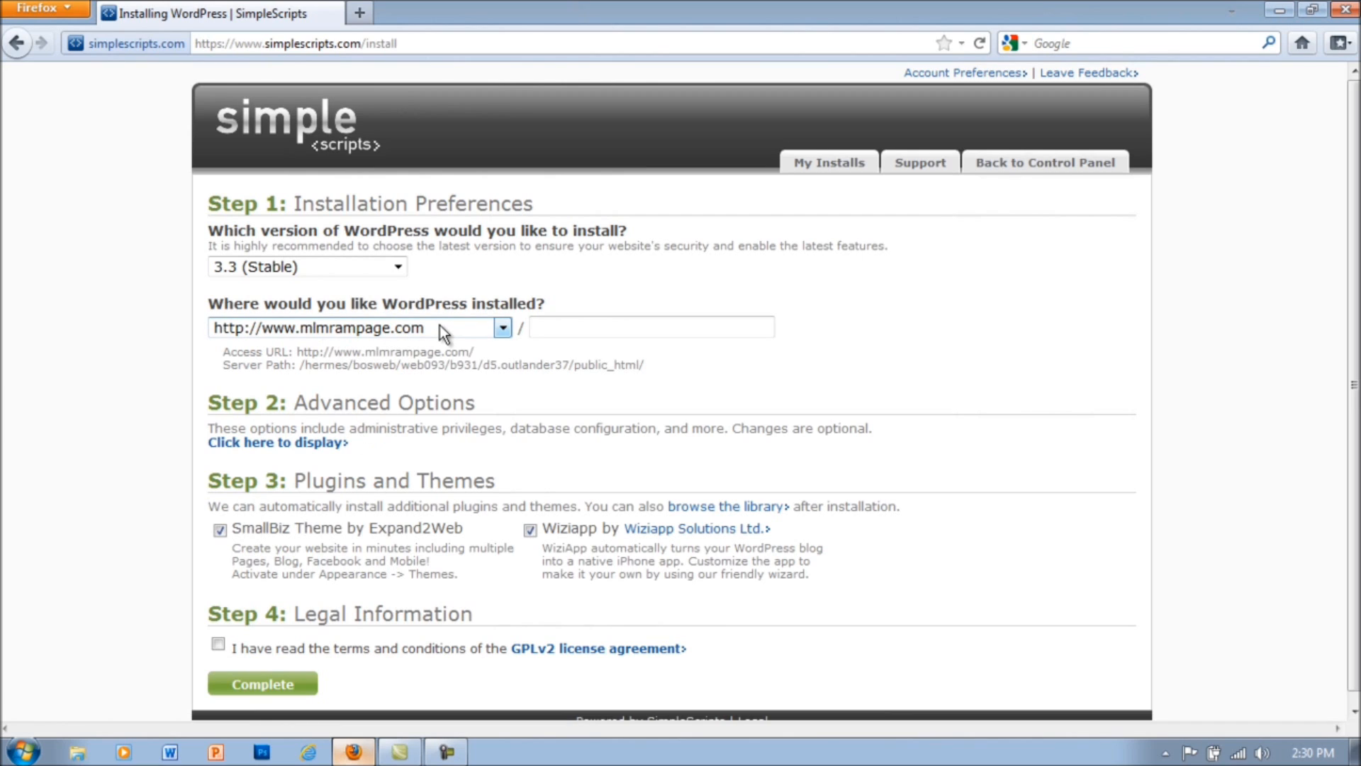
pyautogui.click(547, 326)
pyautogui.click(246, 445)
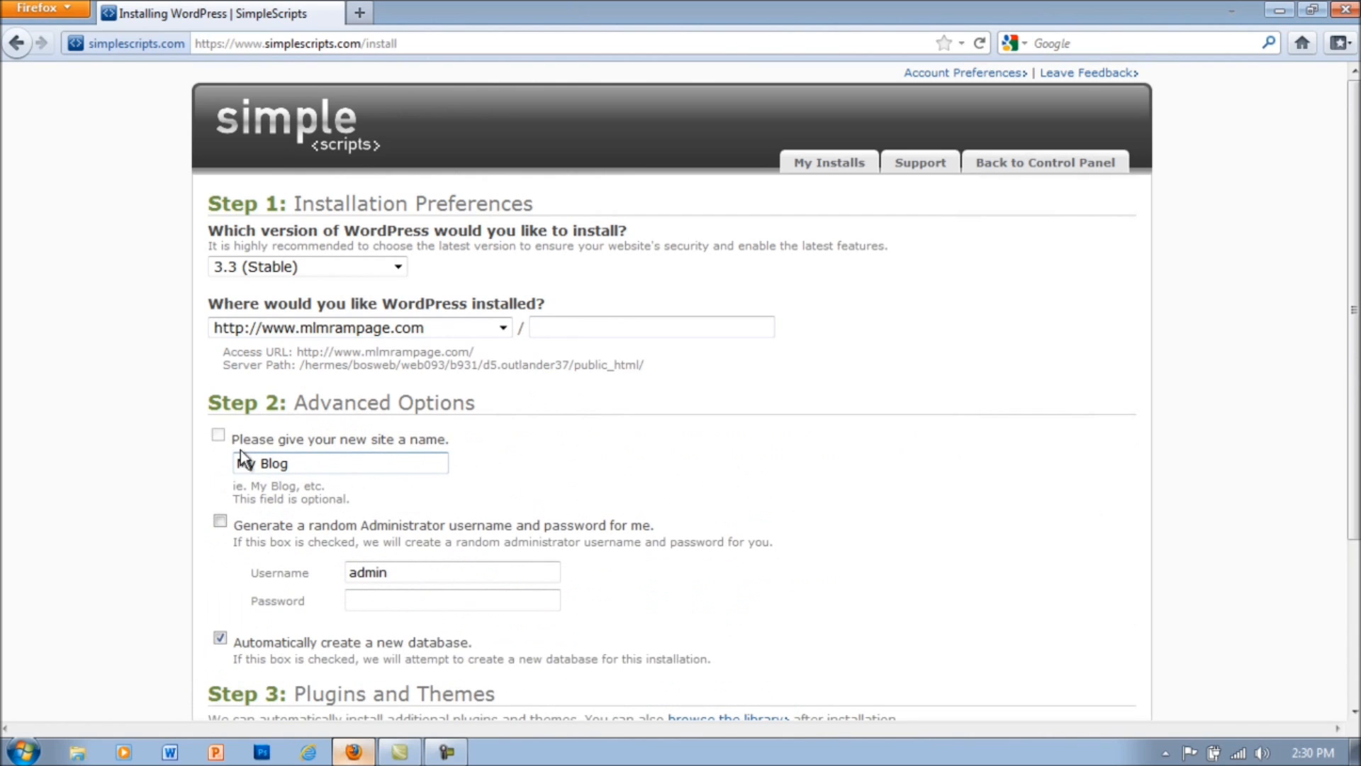
pyautogui.moveTo(287, 465); pyautogui.dragTo(240, 464)
pyautogui.click(305, 465)
# Step: Leave random admin login off and enter a custom administrator username and password
pyautogui.click(220, 521)
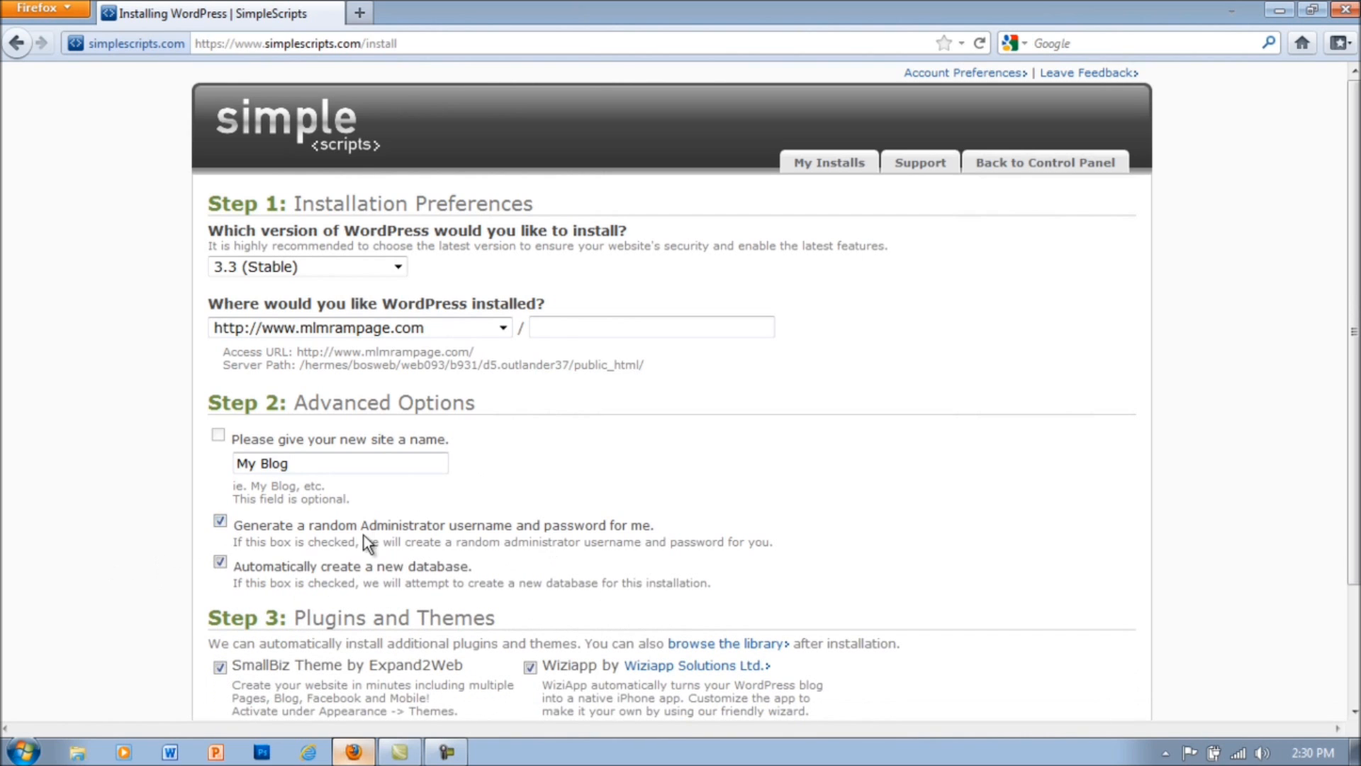
pyautogui.click(224, 522)
pyautogui.doubleClick(400, 567)
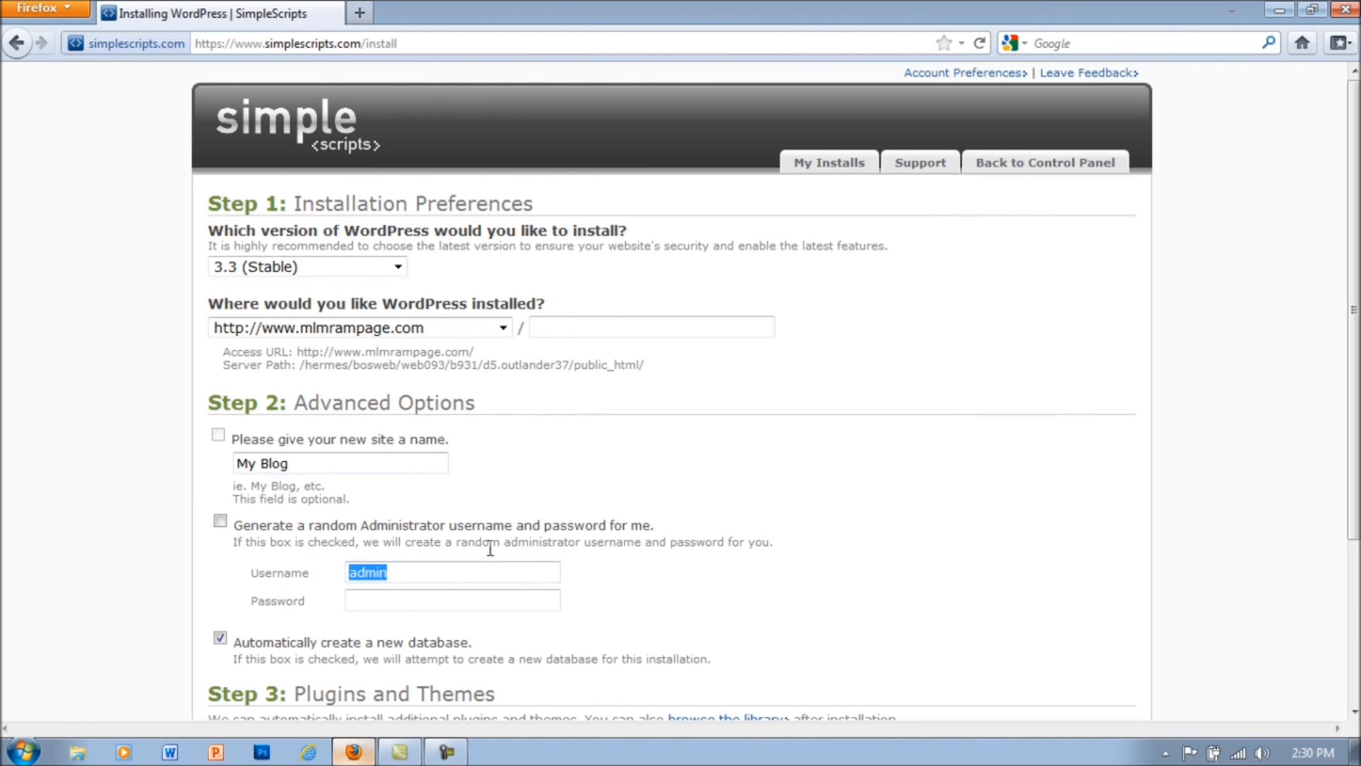
pyautogui.write('johnny')
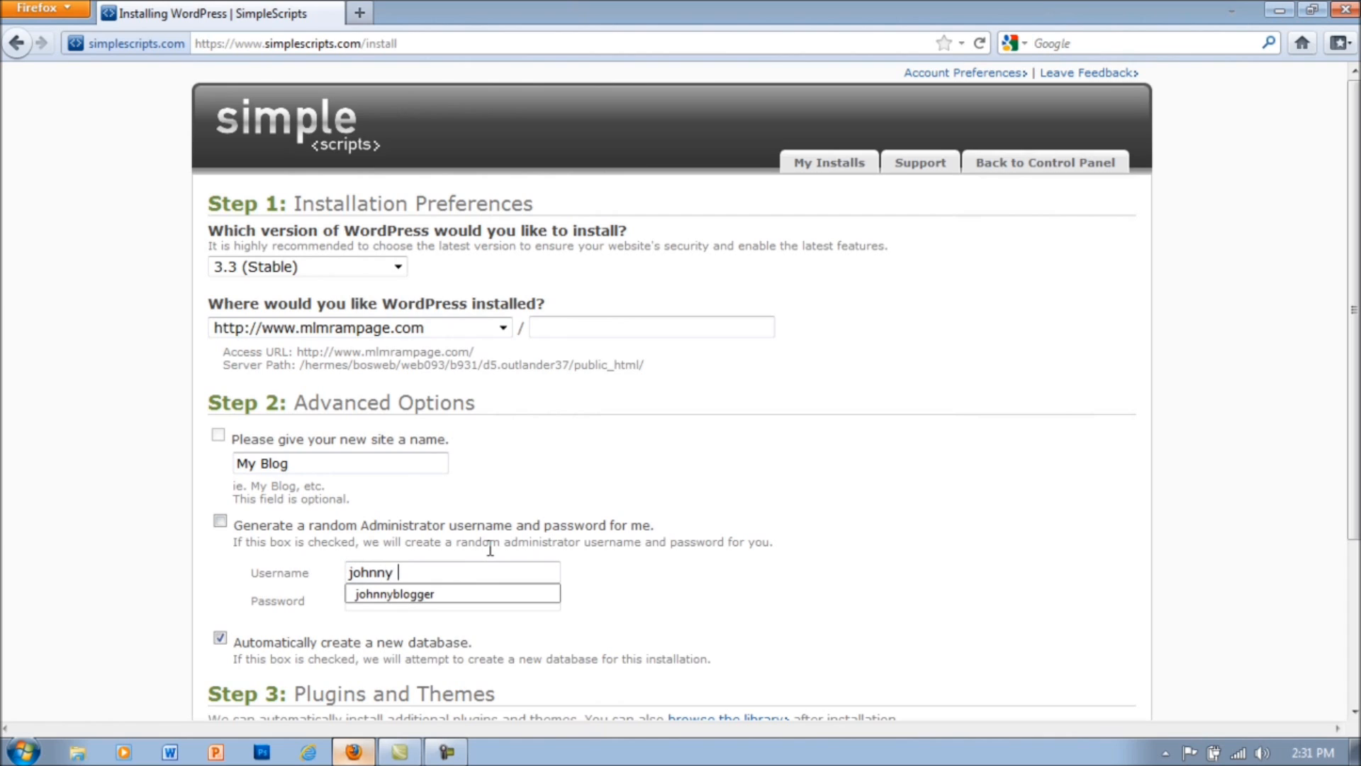
pyautogui.click(432, 594)
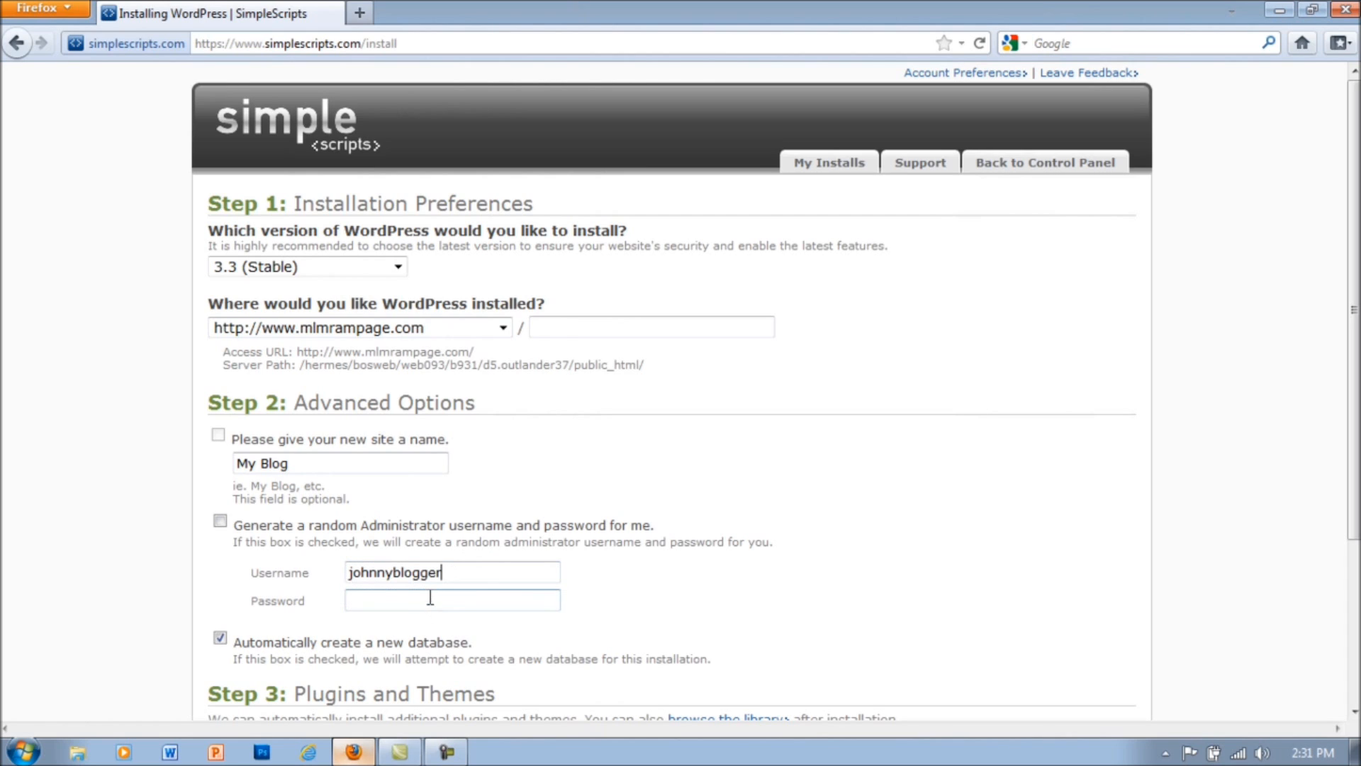
pyautogui.click(510, 609)
pyautogui.write('m')
pyautogui.click(452, 624)
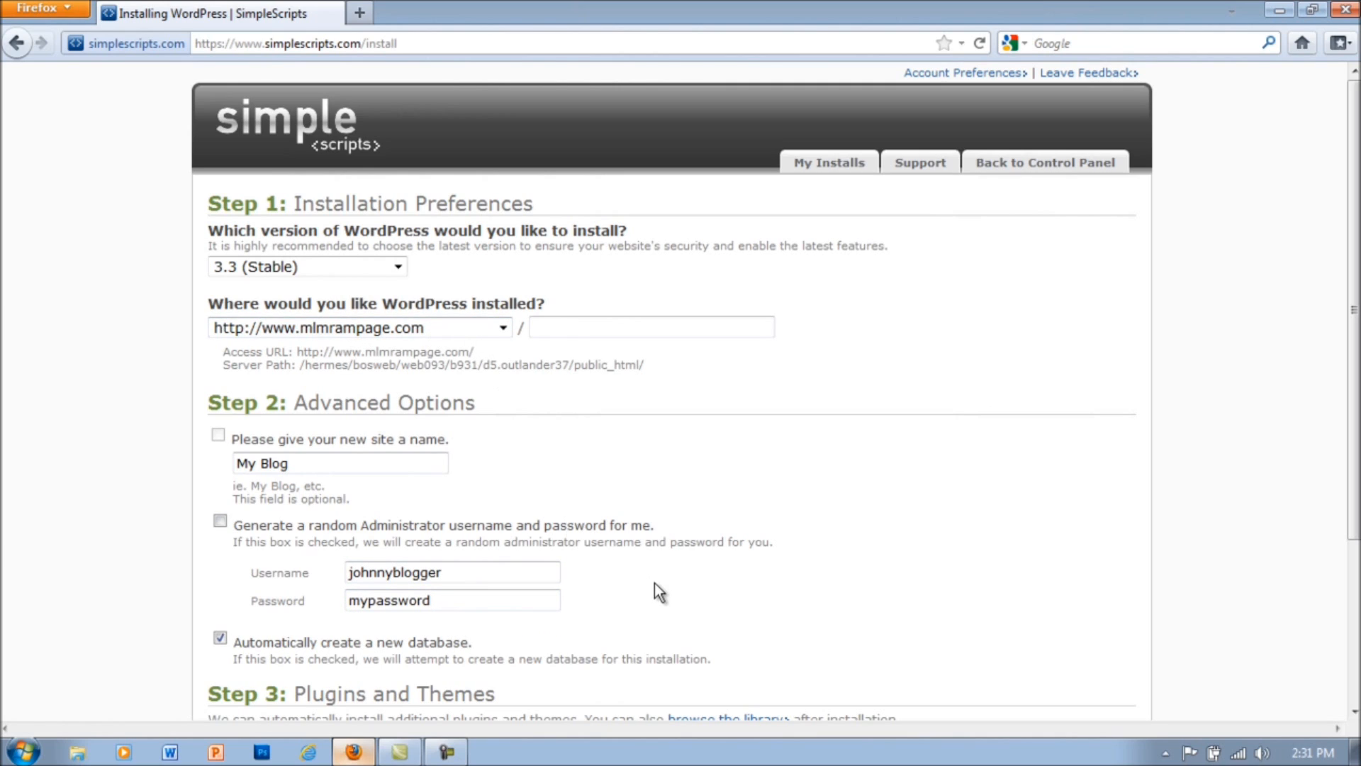
# Step: Accept the GPLv2 license and complete the WordPress 3.3 install on mlmrampage.com
pyautogui.scroll(-3, 657, 590)
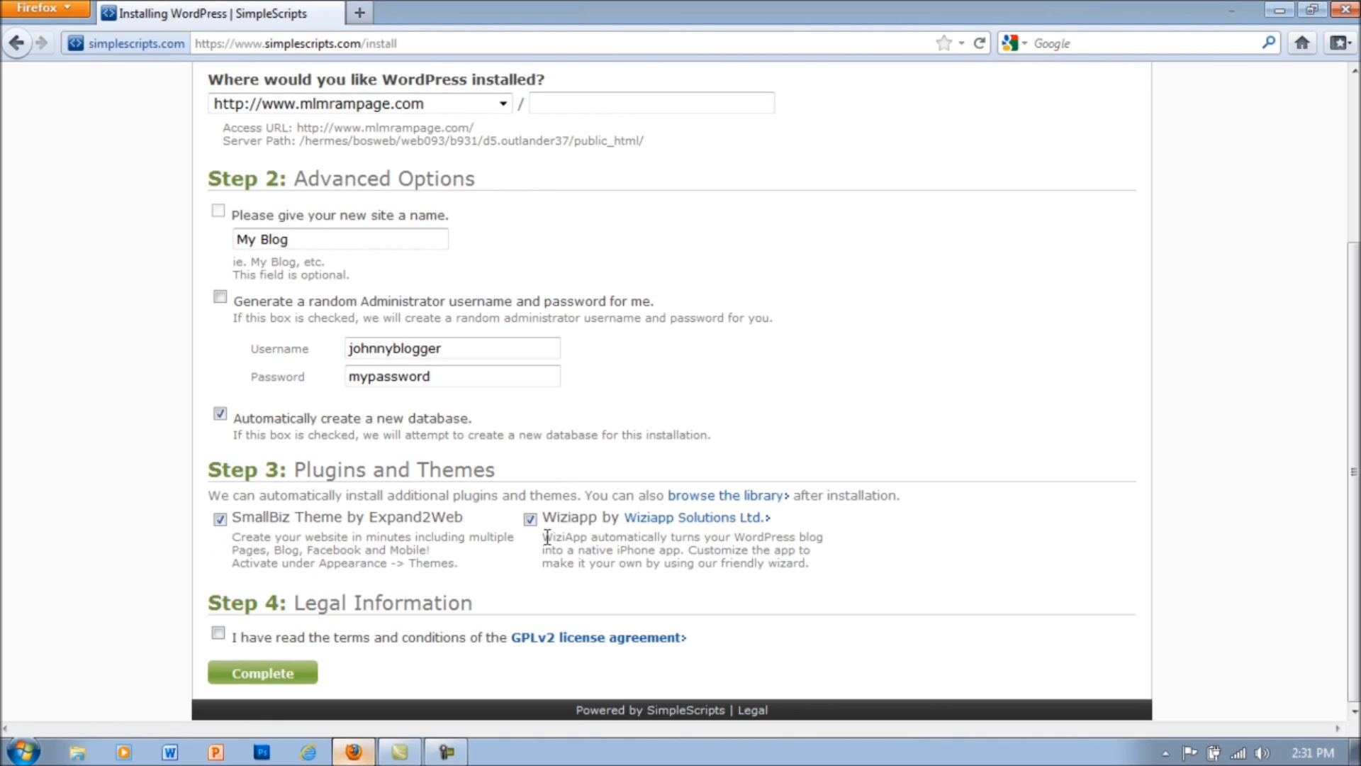
pyautogui.moveTo(543, 537); pyautogui.dragTo(785, 554)
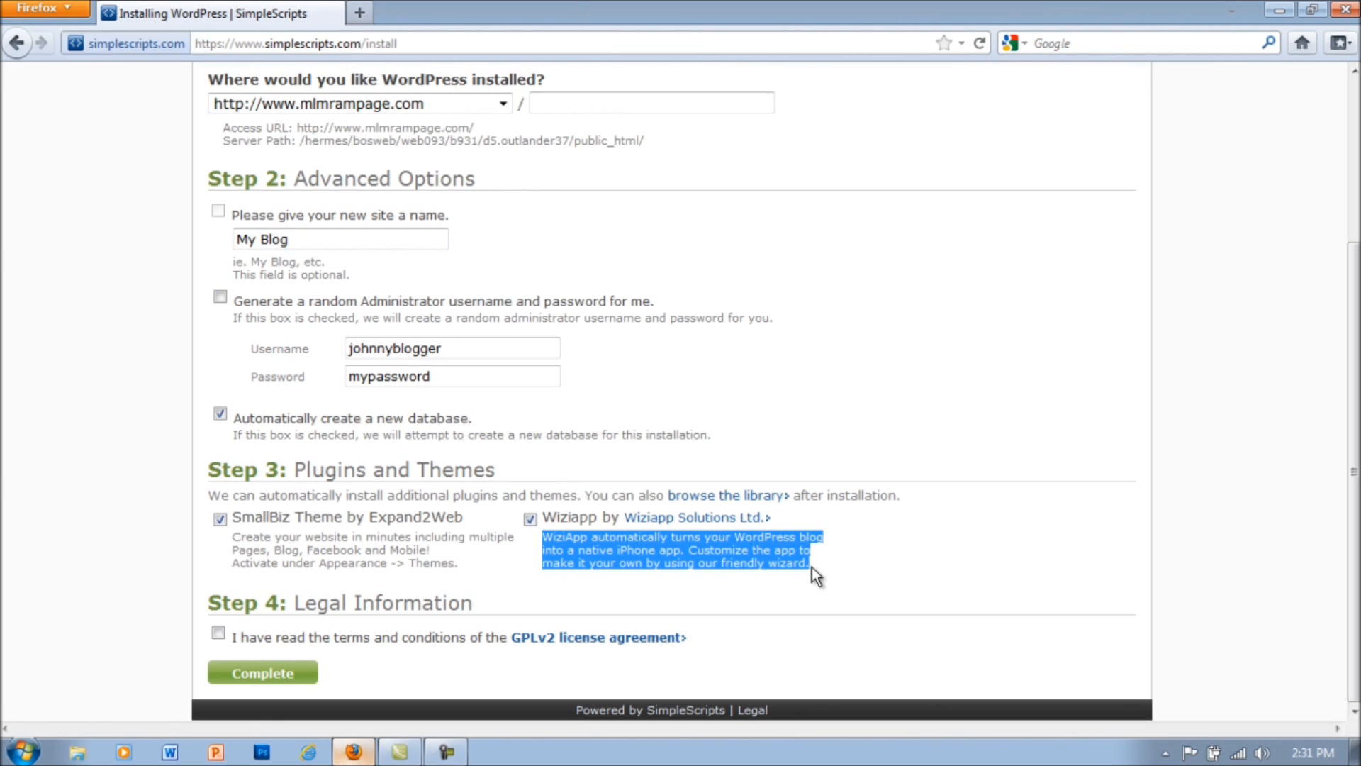
pyautogui.click(707, 581)
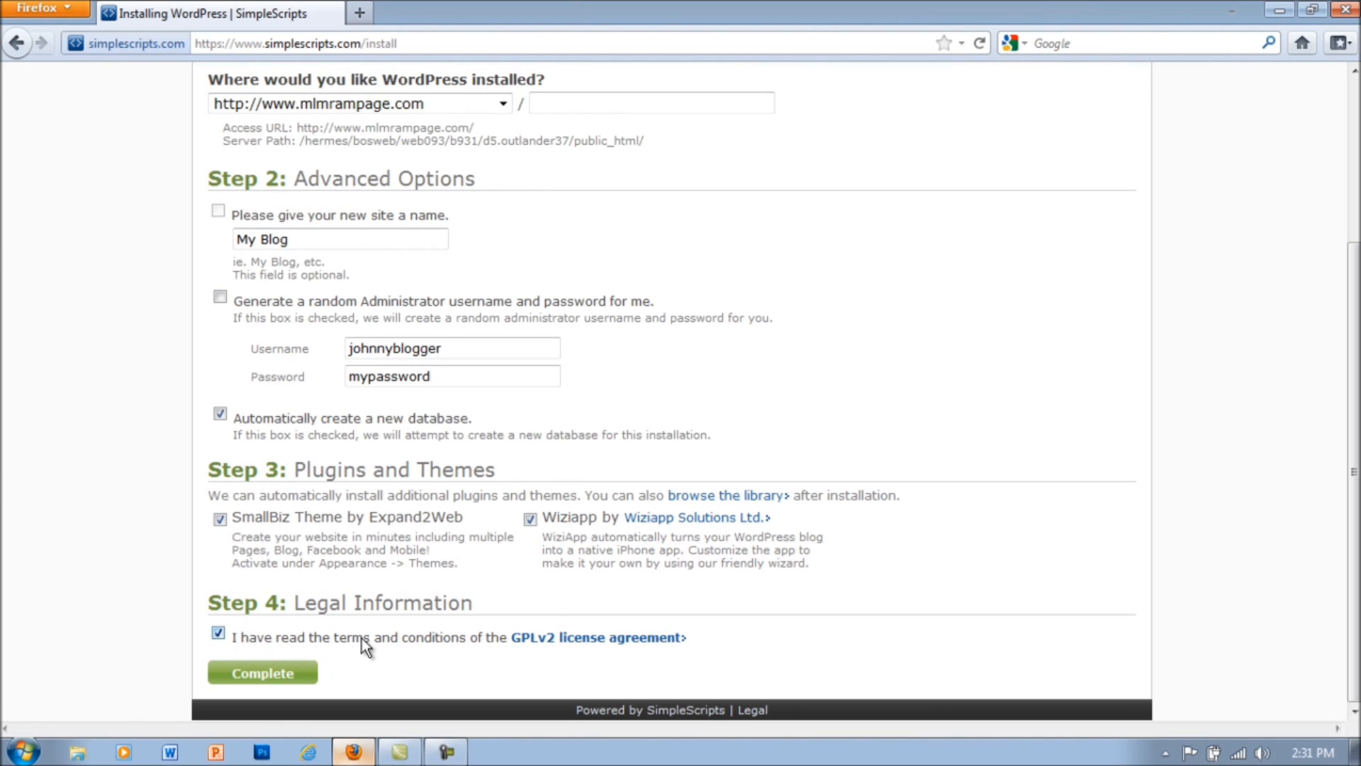
pyautogui.click(277, 673)
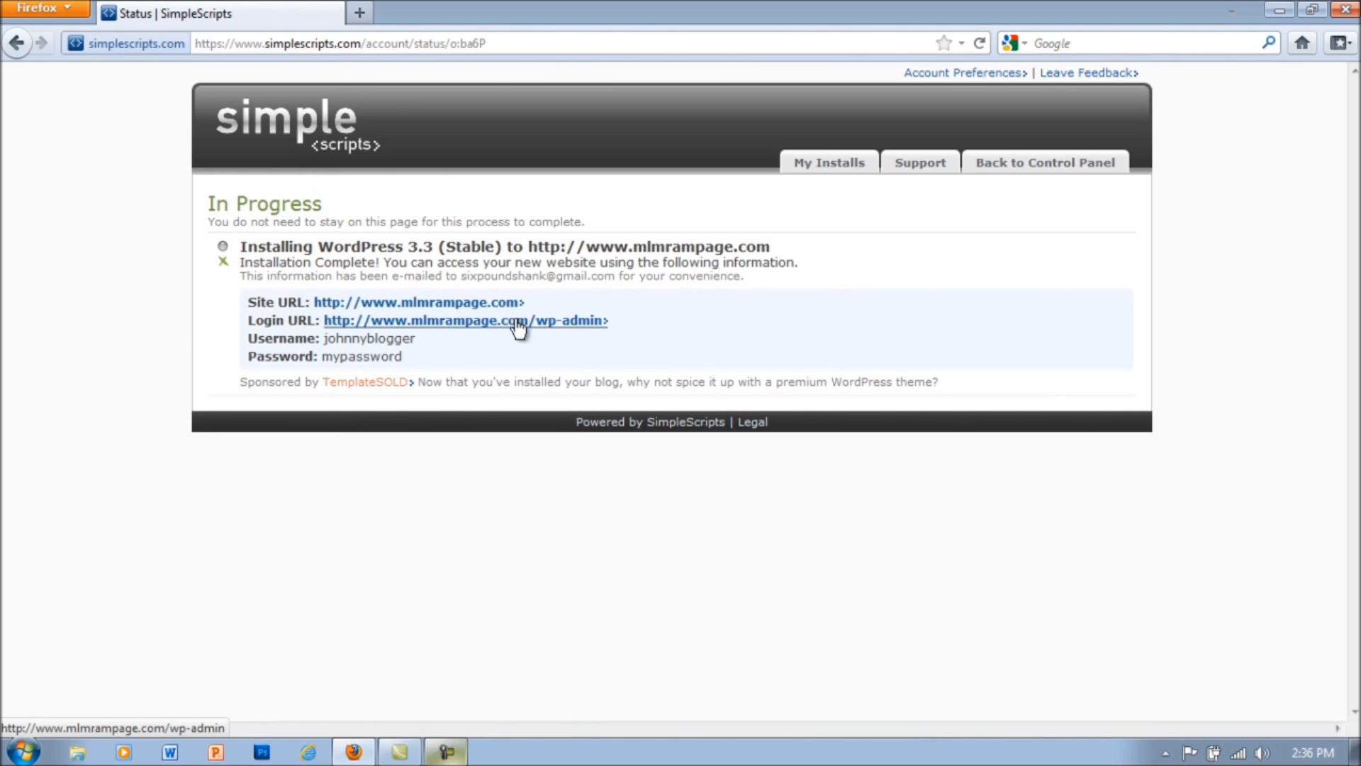
pyautogui.click(461, 301)
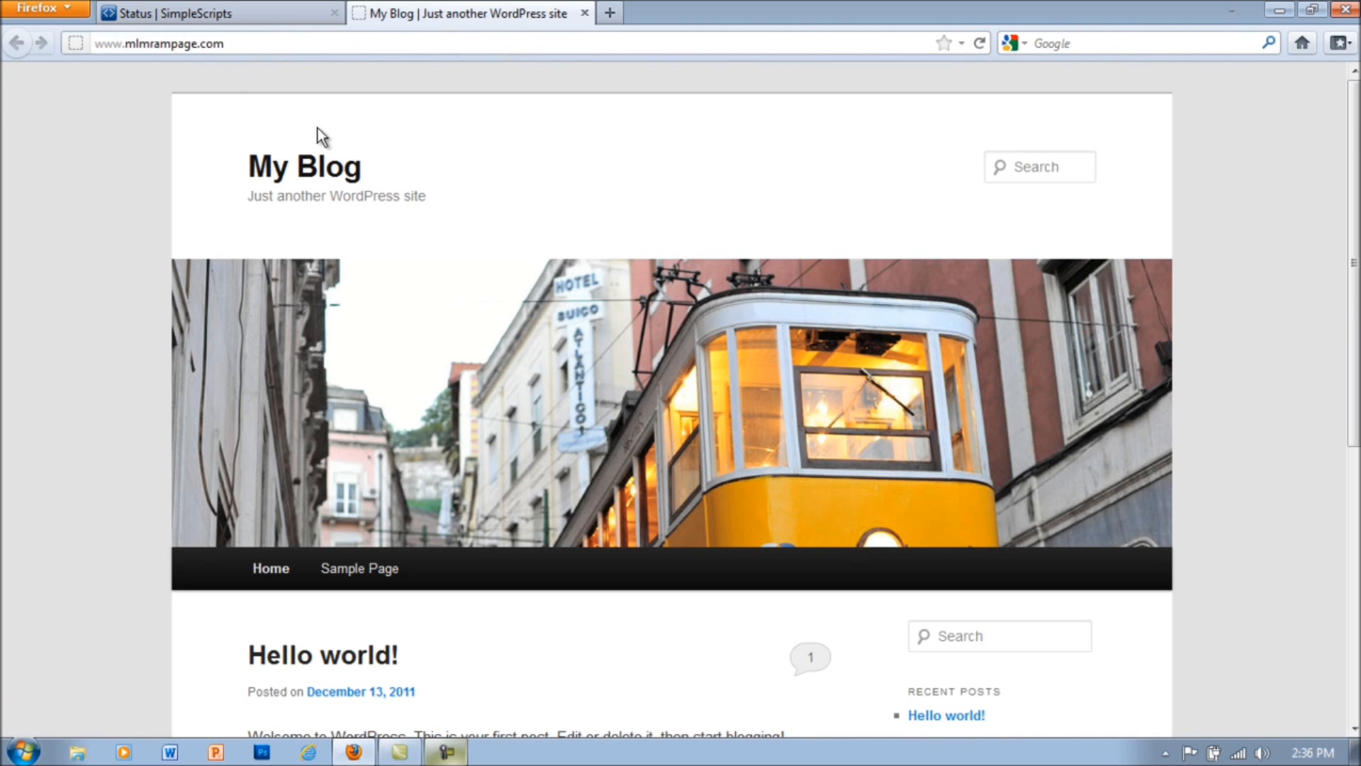
pyautogui.scroll(-5, 1265, 244)
pyautogui.scroll(5, 1247, 241)
pyautogui.scroll(-7, 636, 210)
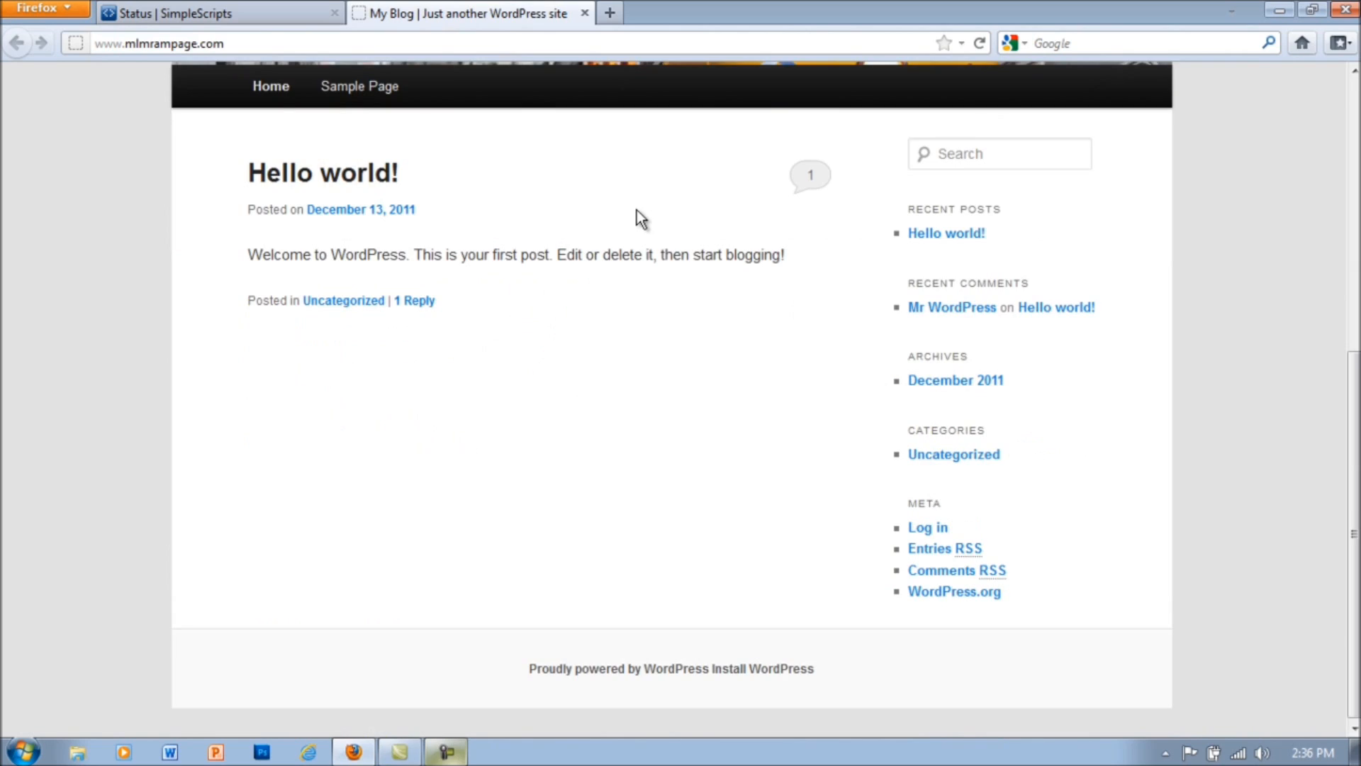
pyautogui.scroll(7, 636, 211)
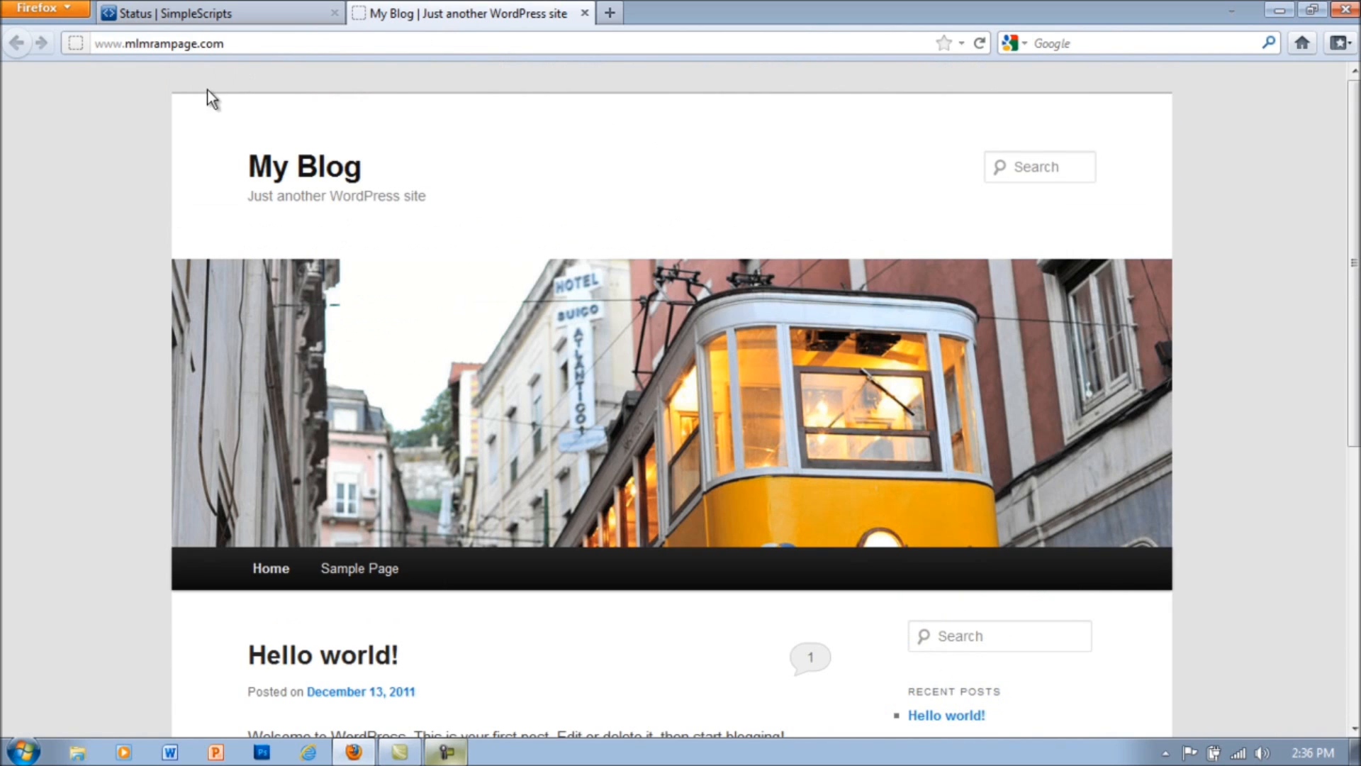
pyautogui.click(230, 48)
# Step: Load mlmrampage.com/wp-admin and enter the administrator username and password
pyautogui.click(232, 47)
pyautogui.write('/')
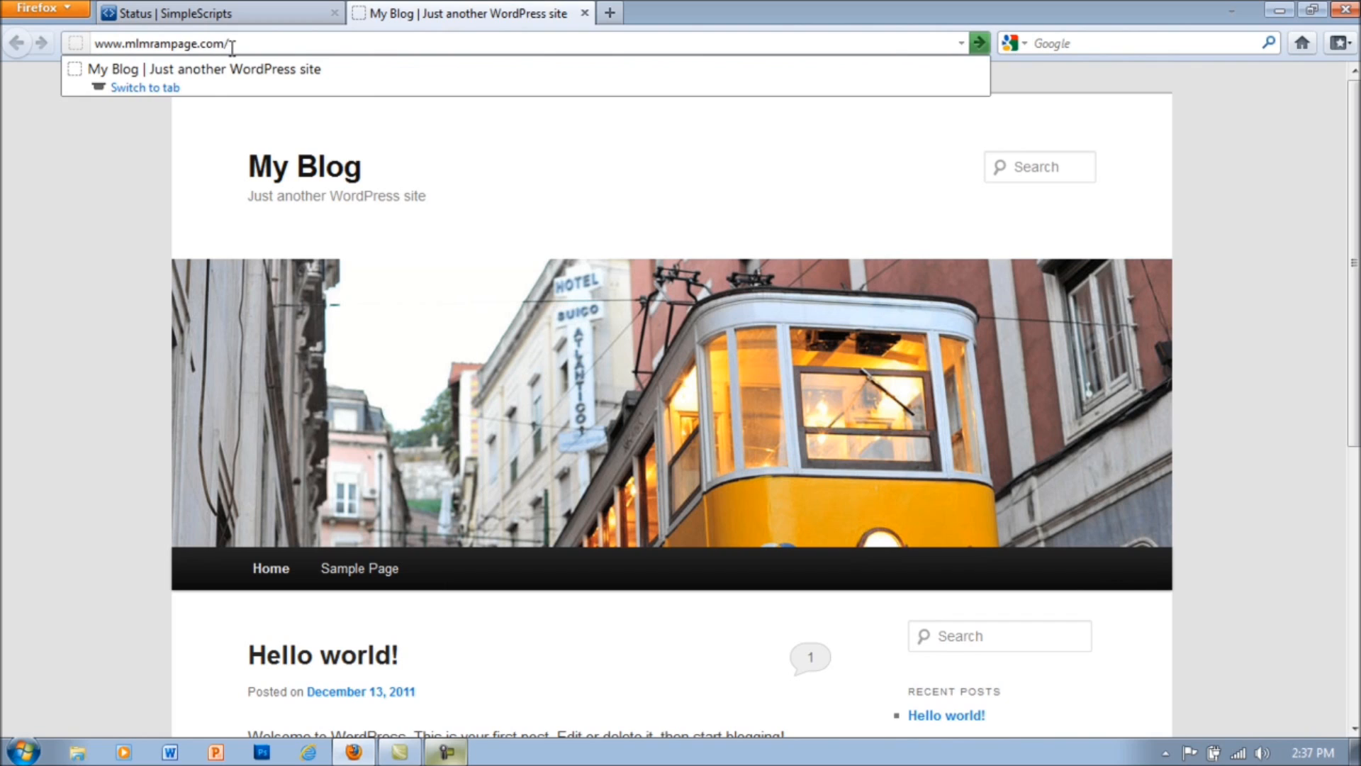
pyautogui.write('wp-admin')
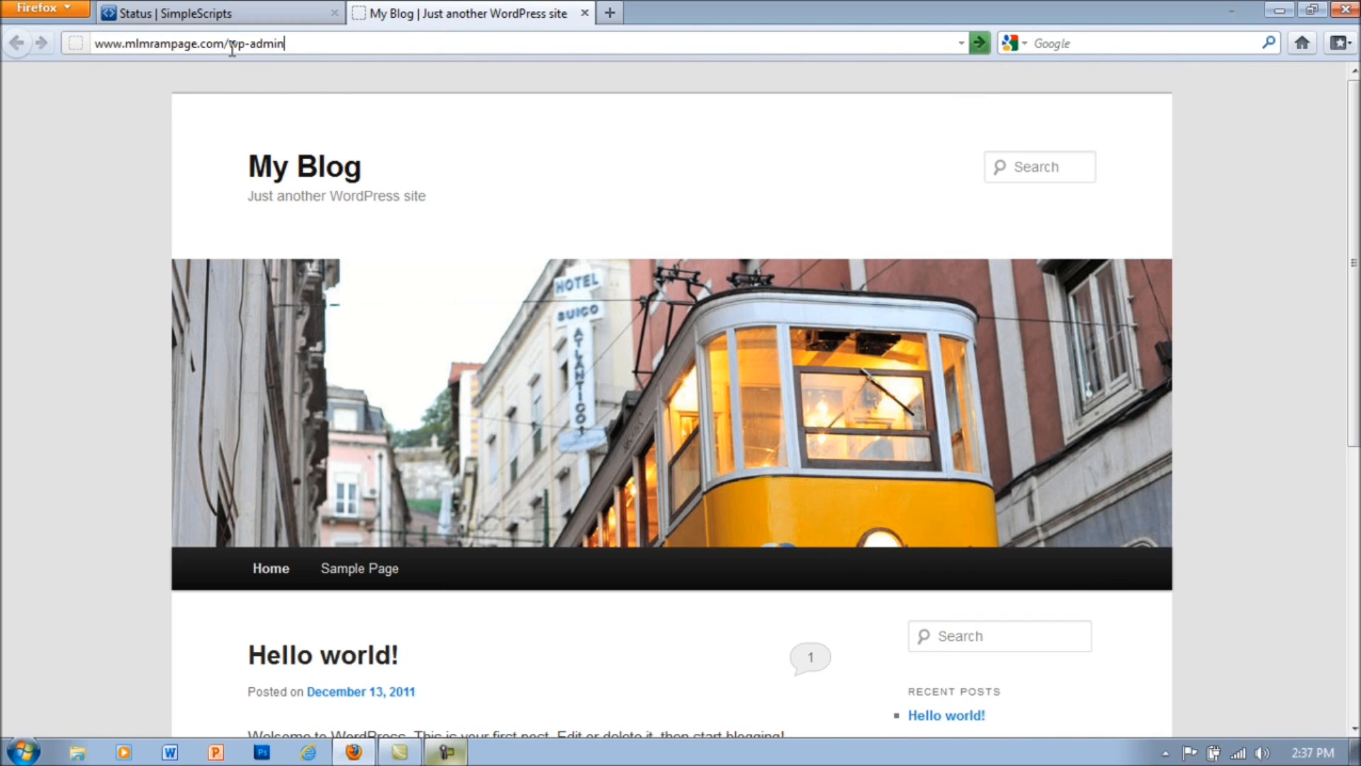
pyautogui.press('Return')
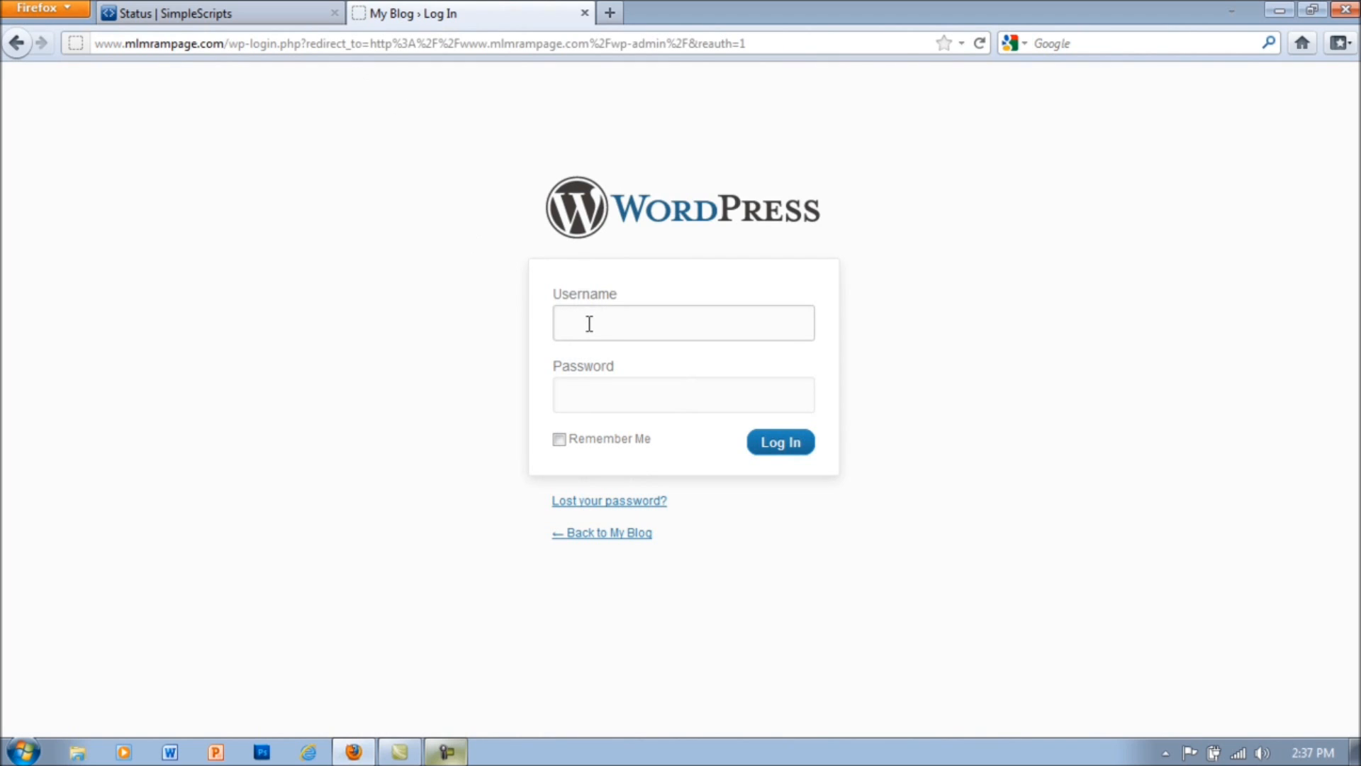
pyautogui.write('johnnyblogger')
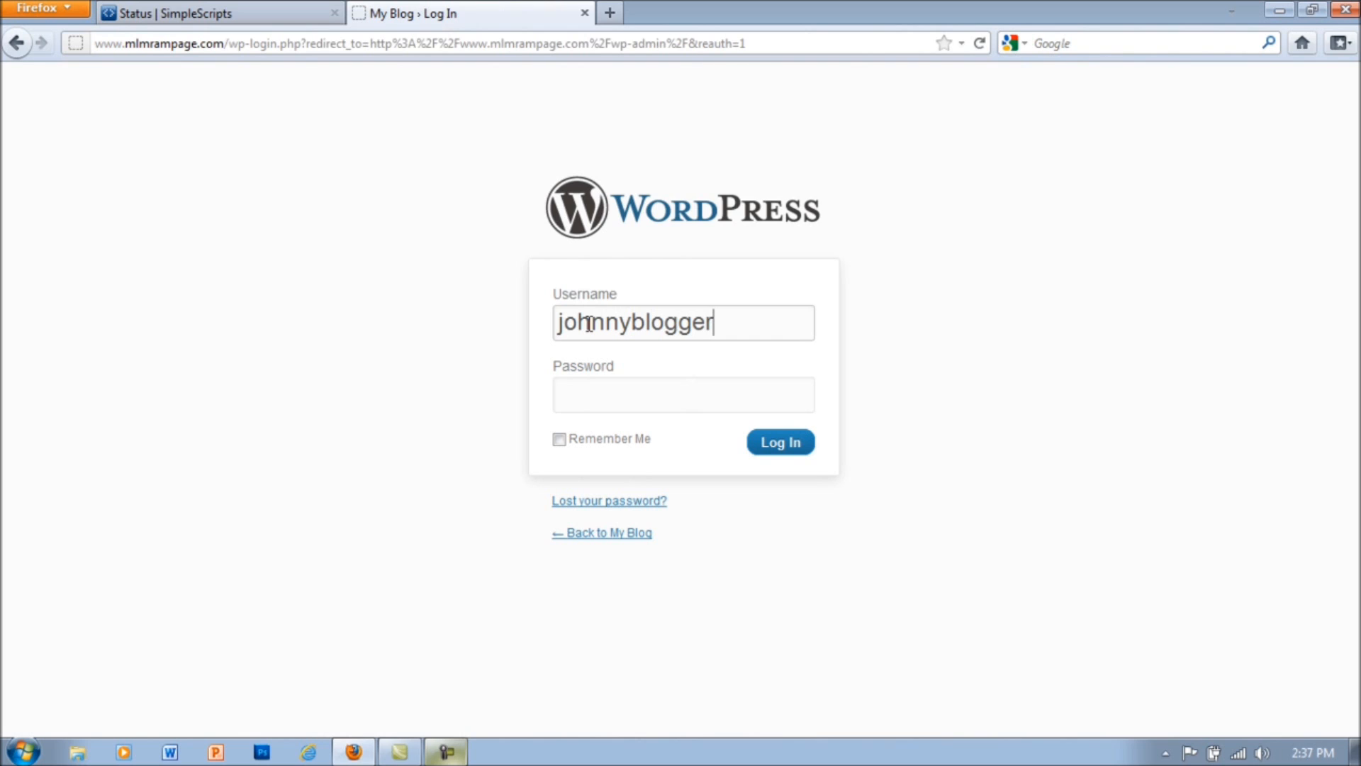
pyautogui.press('Tab')
pyautogui.write('••••••••••')
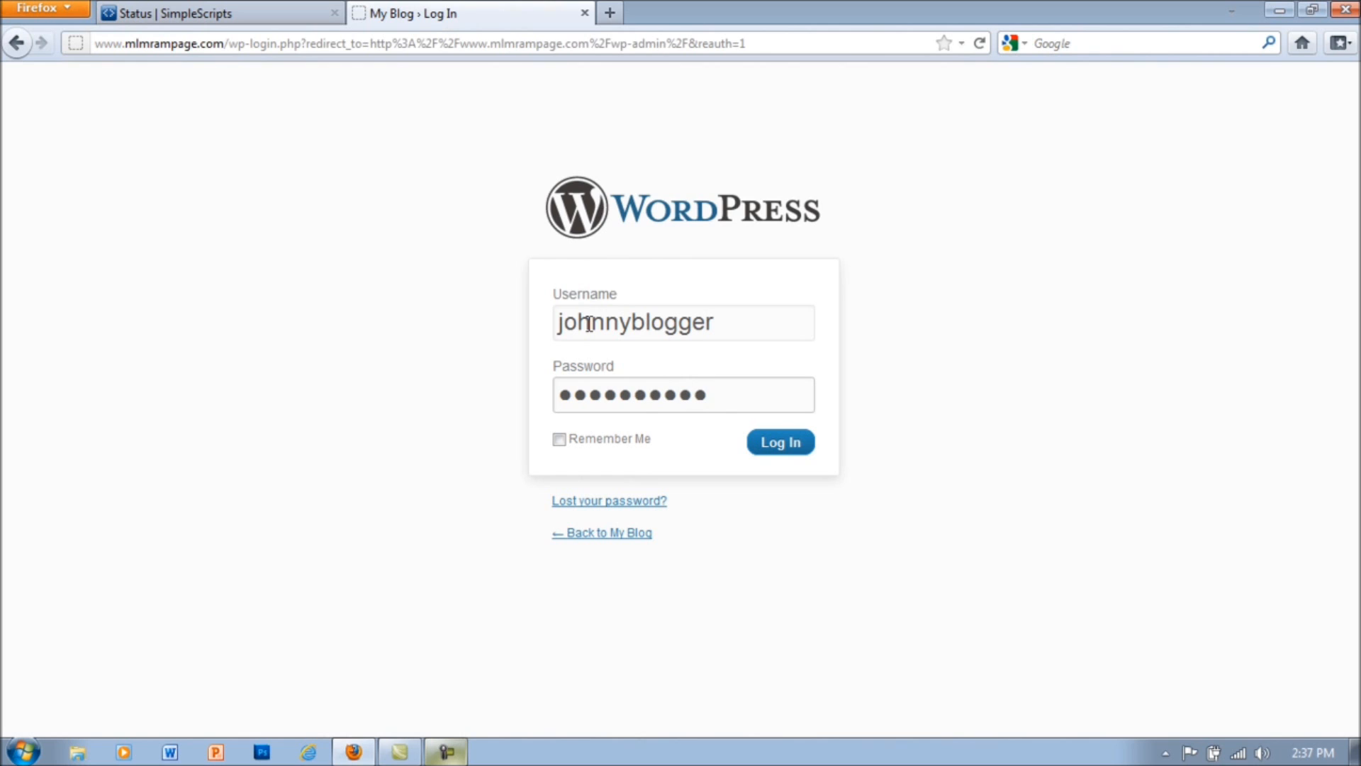
# Step: Log in to the WordPress Dashboard without saving the password
pyautogui.click(784, 444)
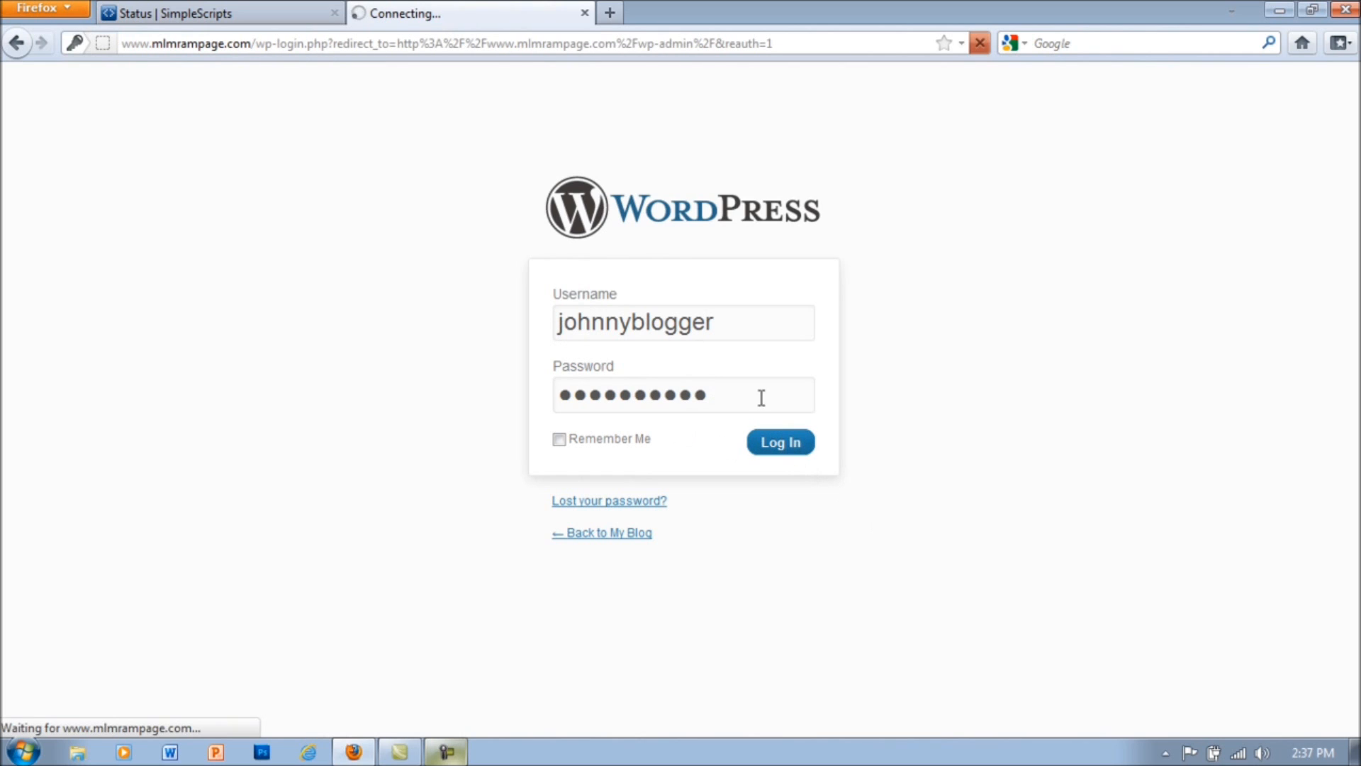
pyautogui.click(352, 211)
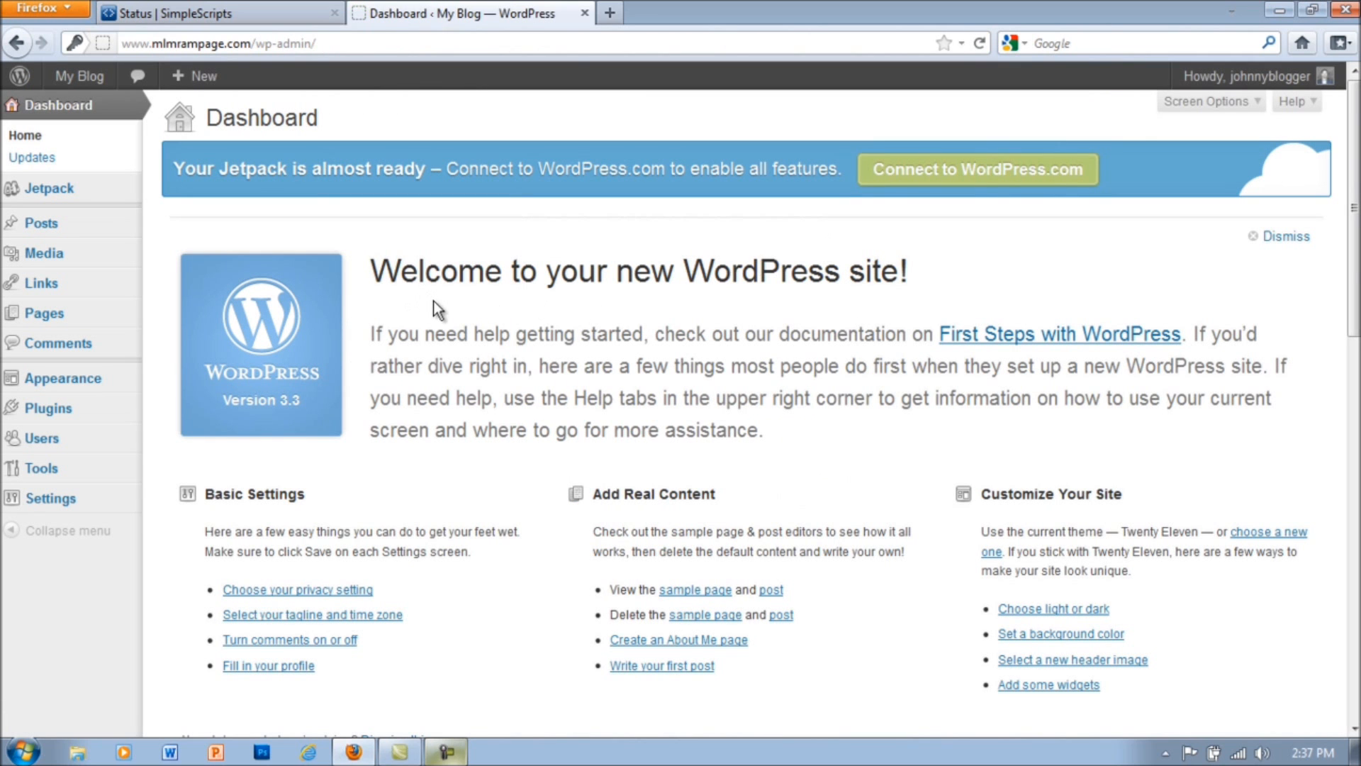
pyautogui.moveTo(1268, 79)
pyautogui.scroll(-5, 78, 611)
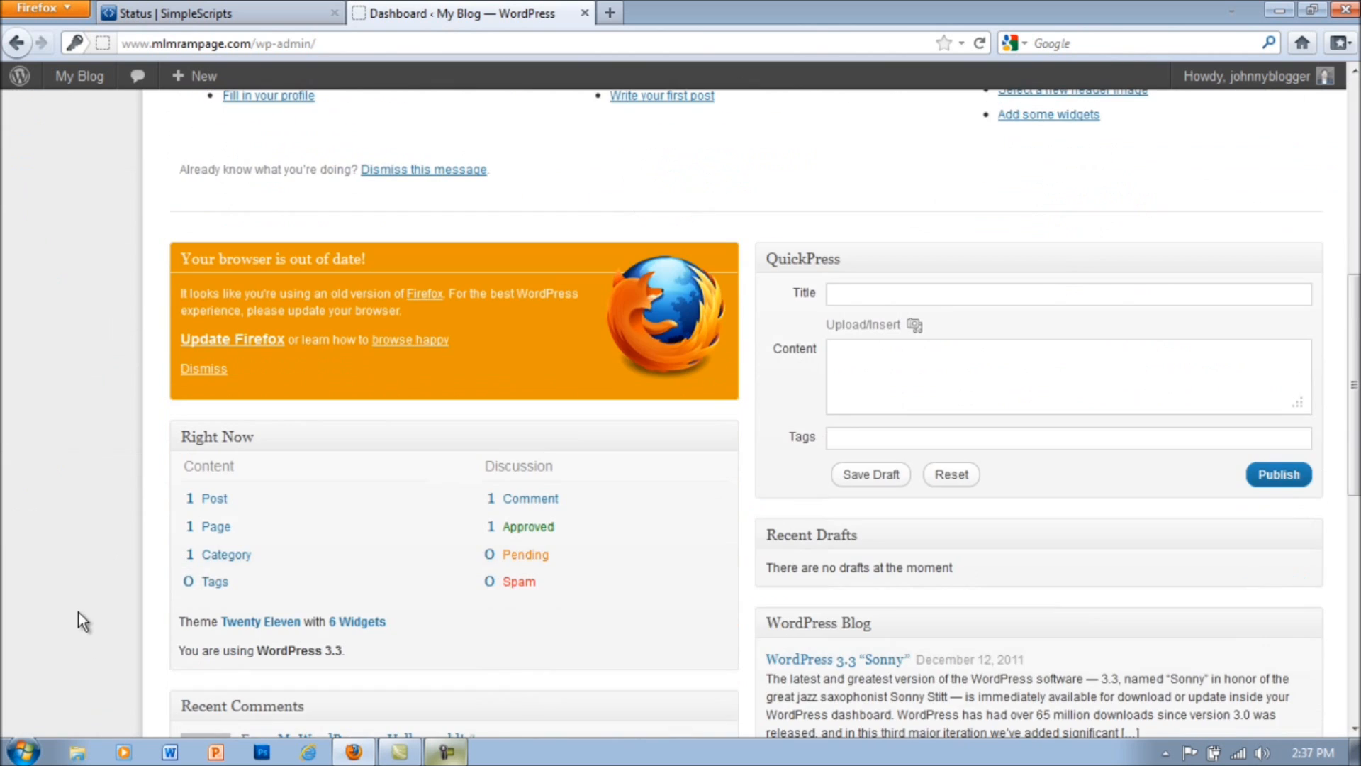
pyautogui.scroll(-5, 83, 583)
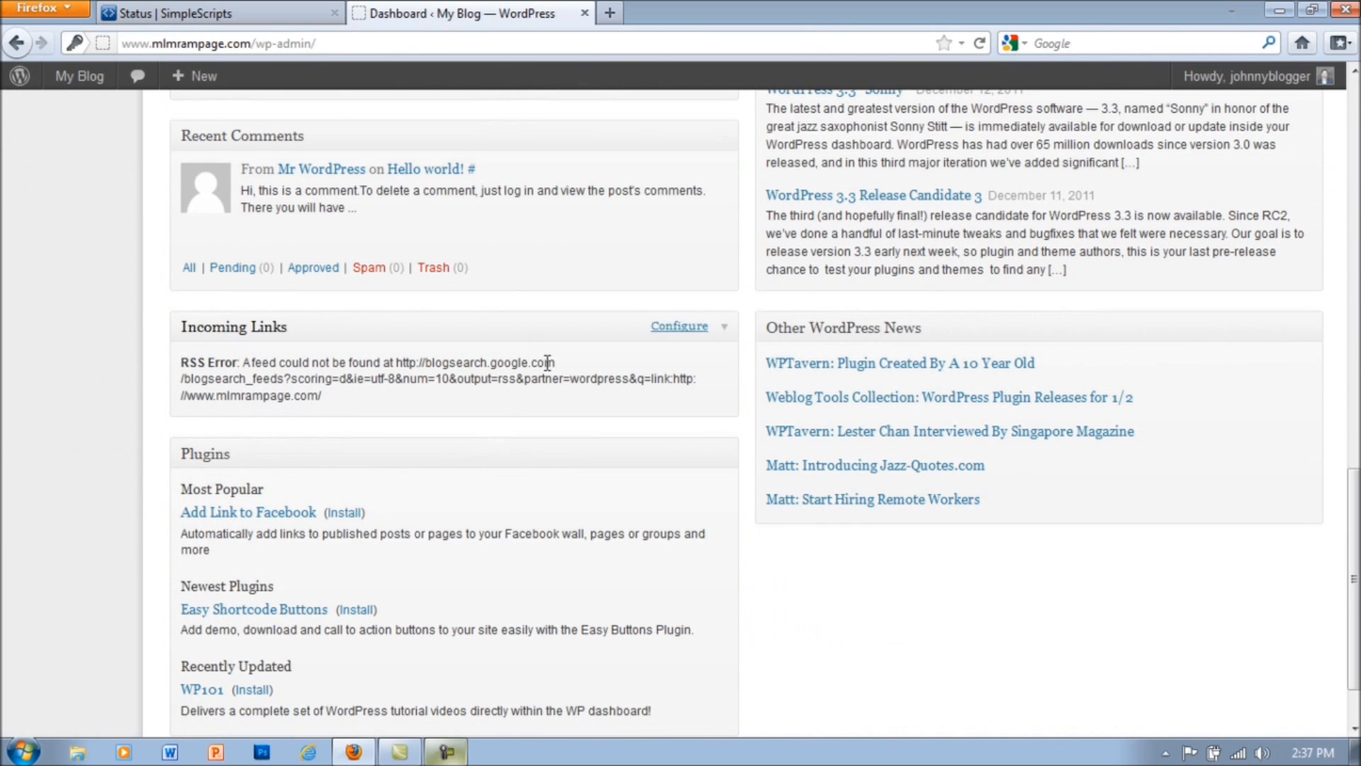
pyautogui.scroll(10, 547, 376)
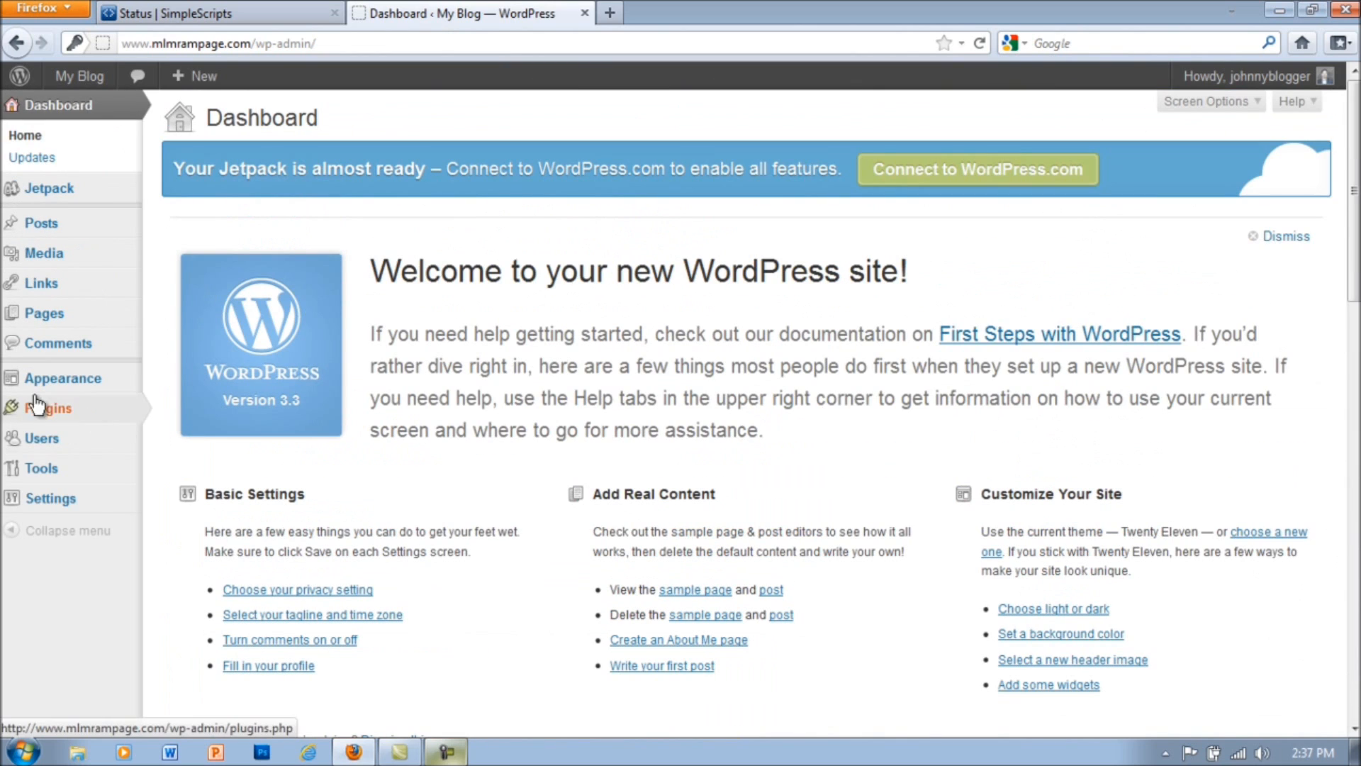
# Step: Trim the custom permalink structure to /%postname%/, save it, then go to General Settings
pyautogui.moveTo(82, 503)
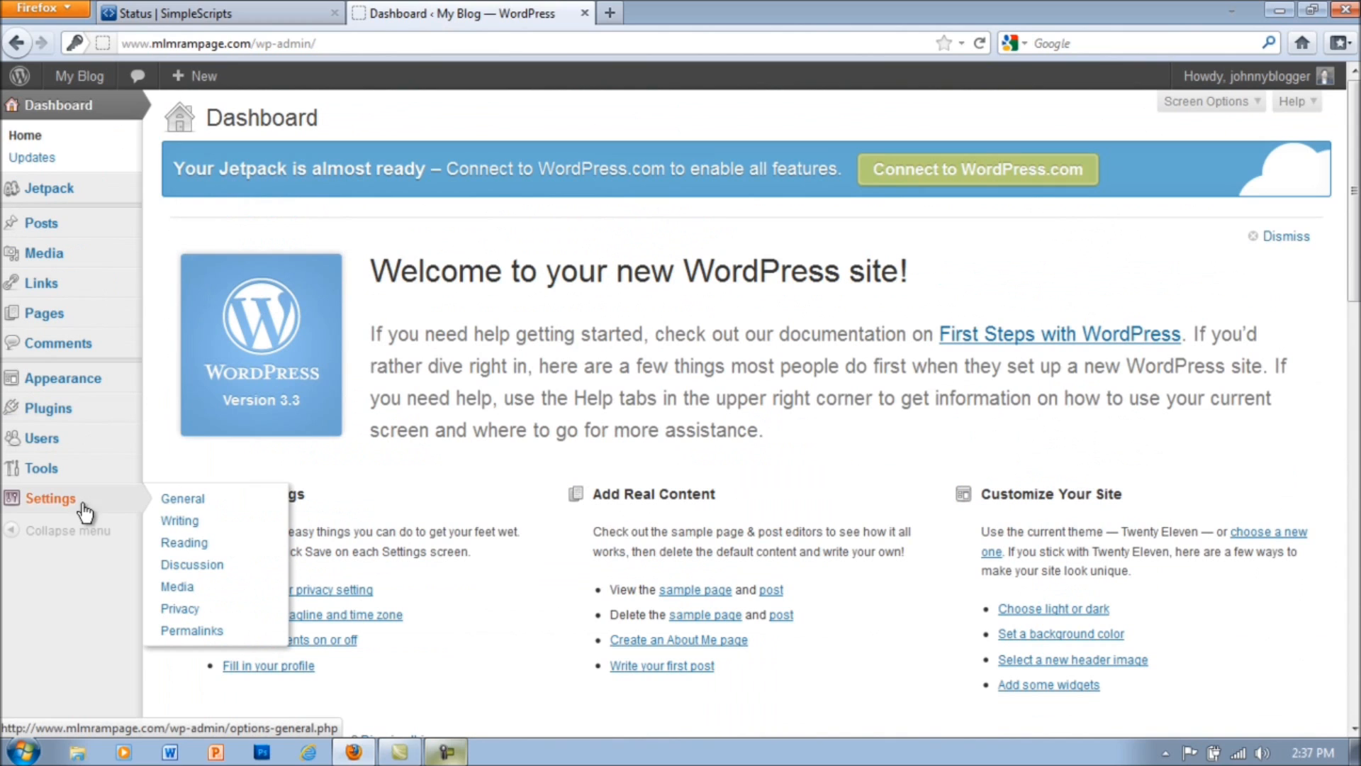
pyautogui.click(199, 631)
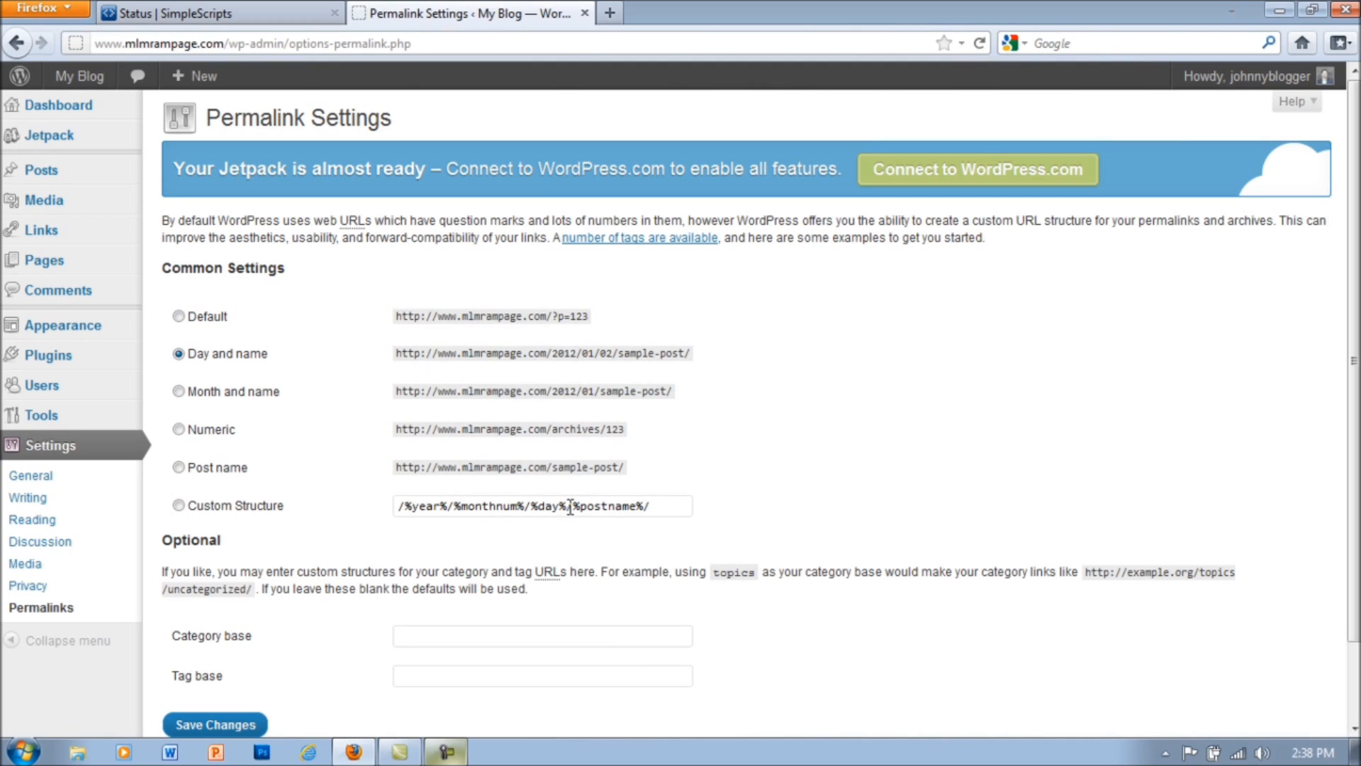
pyautogui.moveTo(569, 506); pyautogui.dragTo(385, 503)
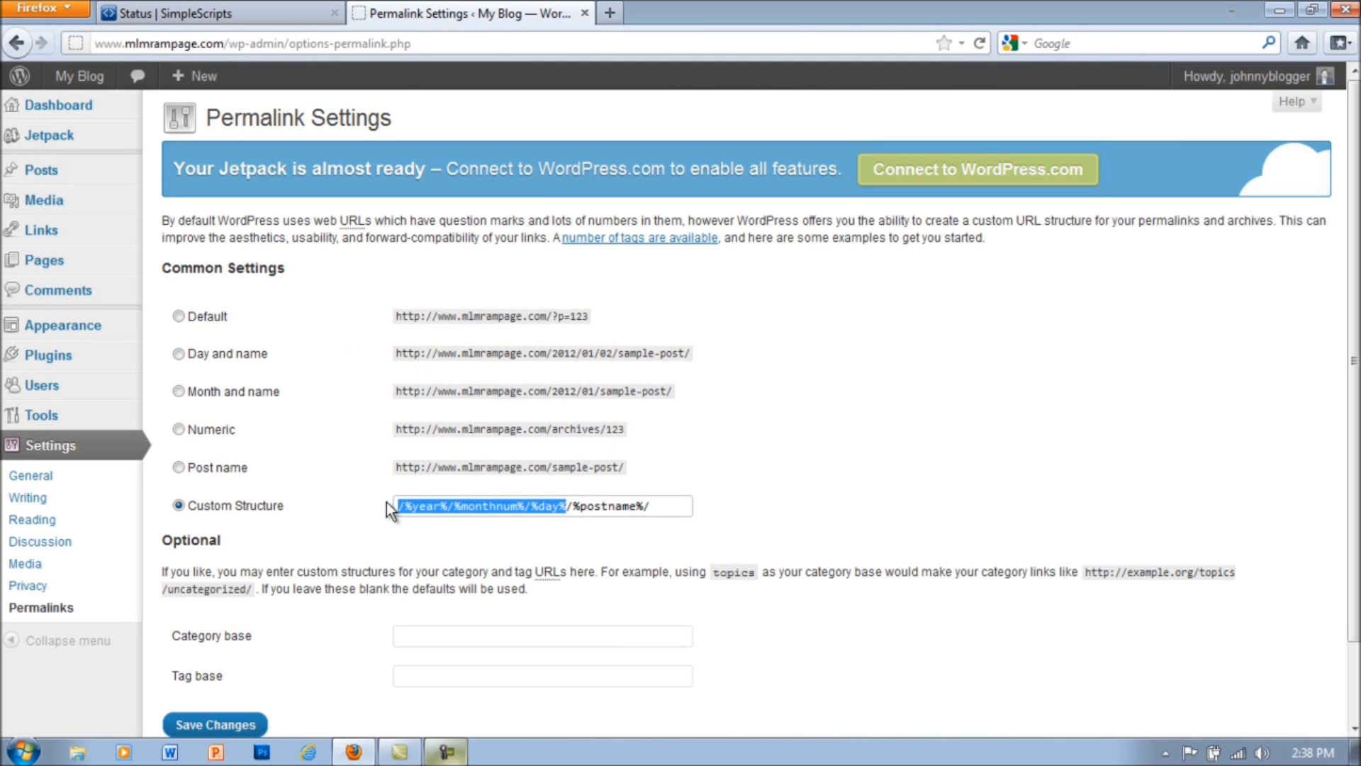
pyautogui.press('BackSpace')
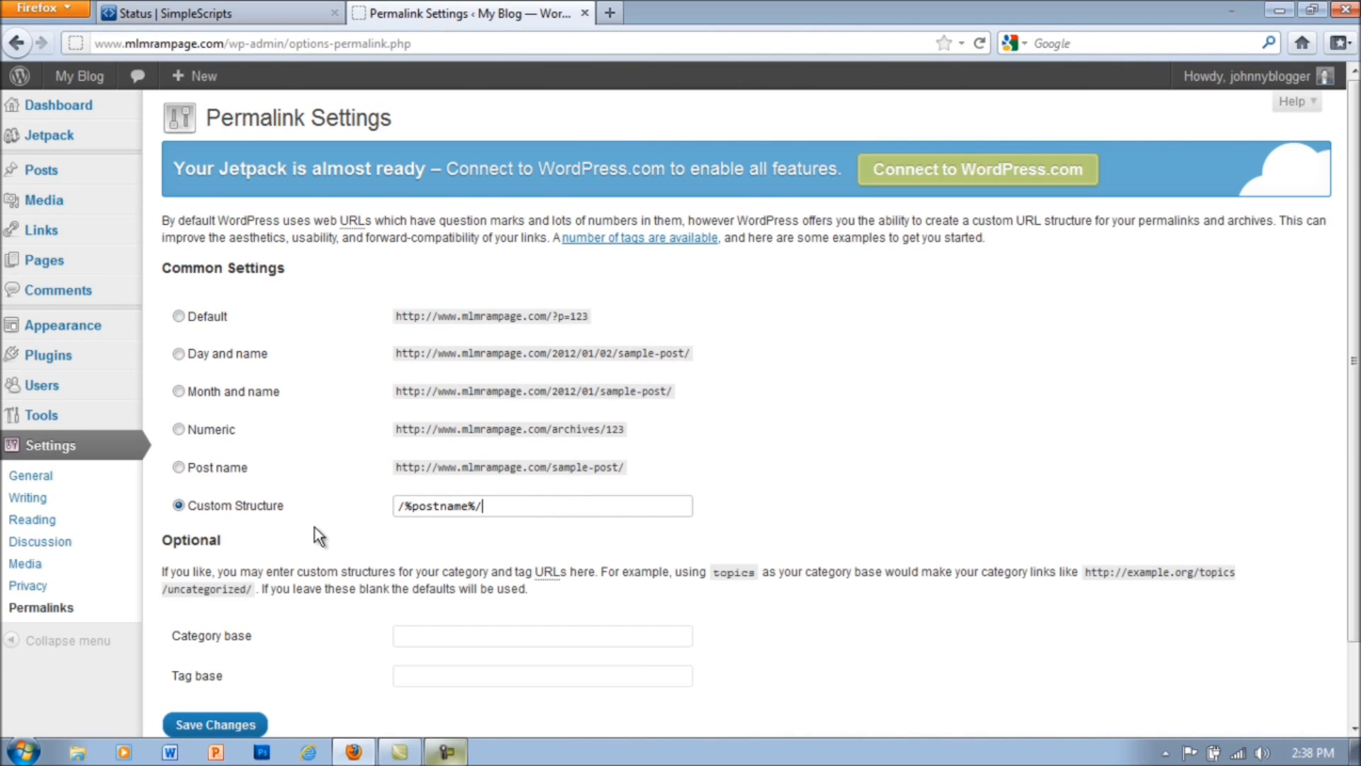
pyautogui.scroll(-2, 313, 525)
pyautogui.click(245, 636)
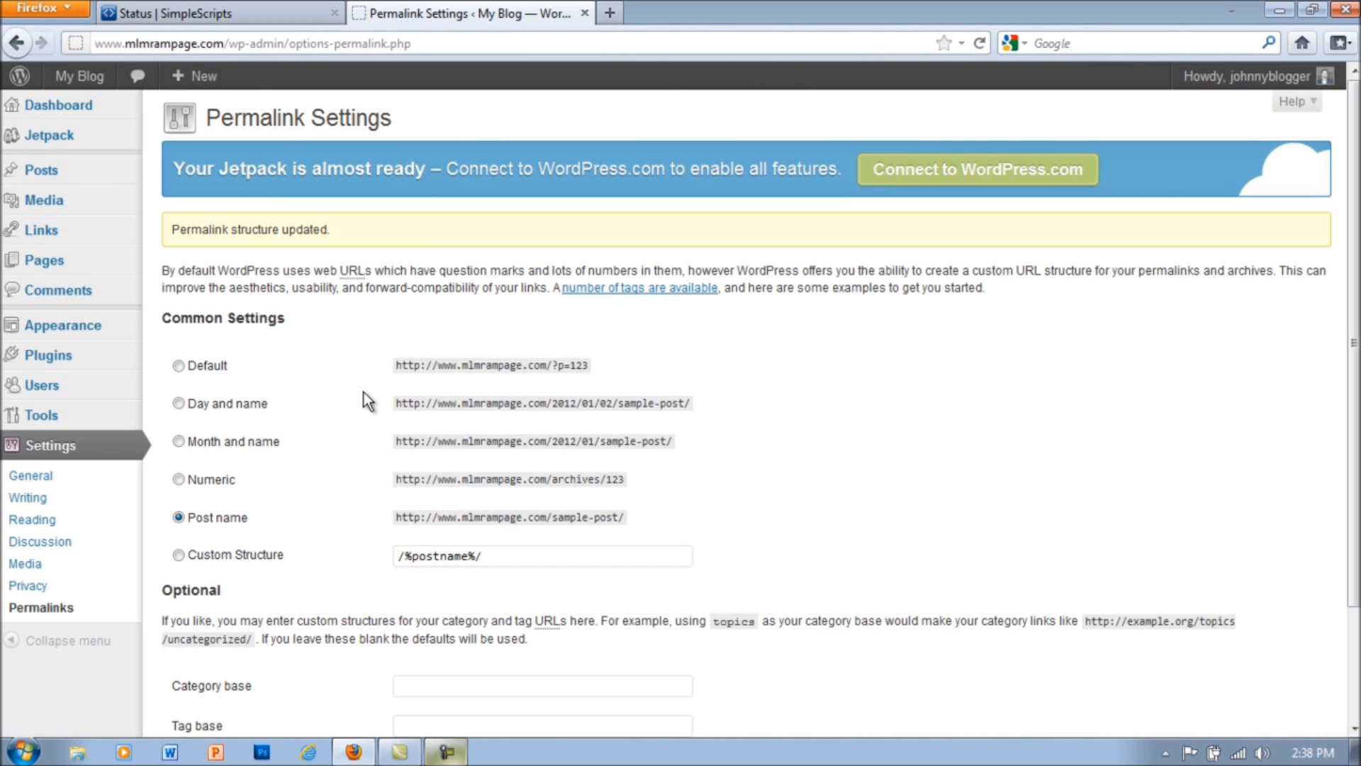
pyautogui.click(75, 484)
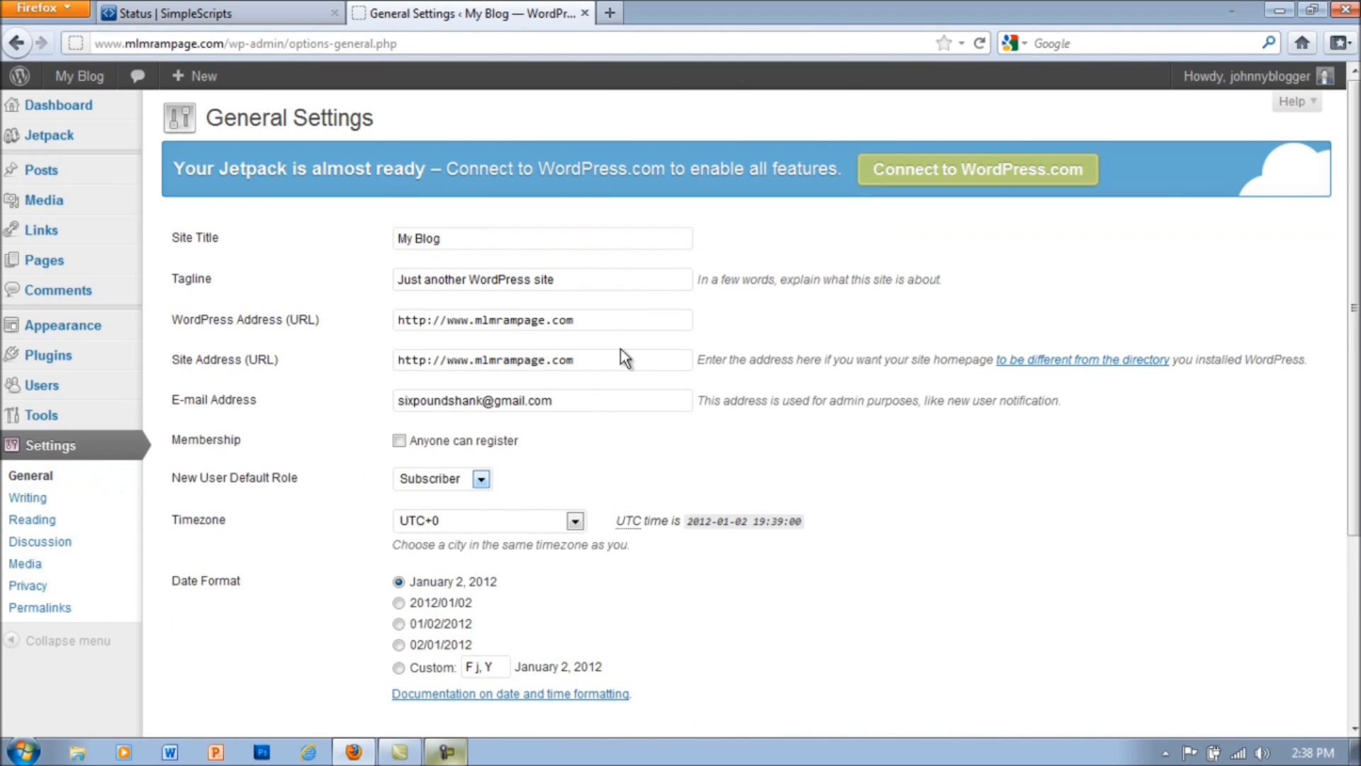
# Step: Review the General settings, selecting the My Blog site title without changing it
pyautogui.moveTo(462, 242); pyautogui.dragTo(381, 237)
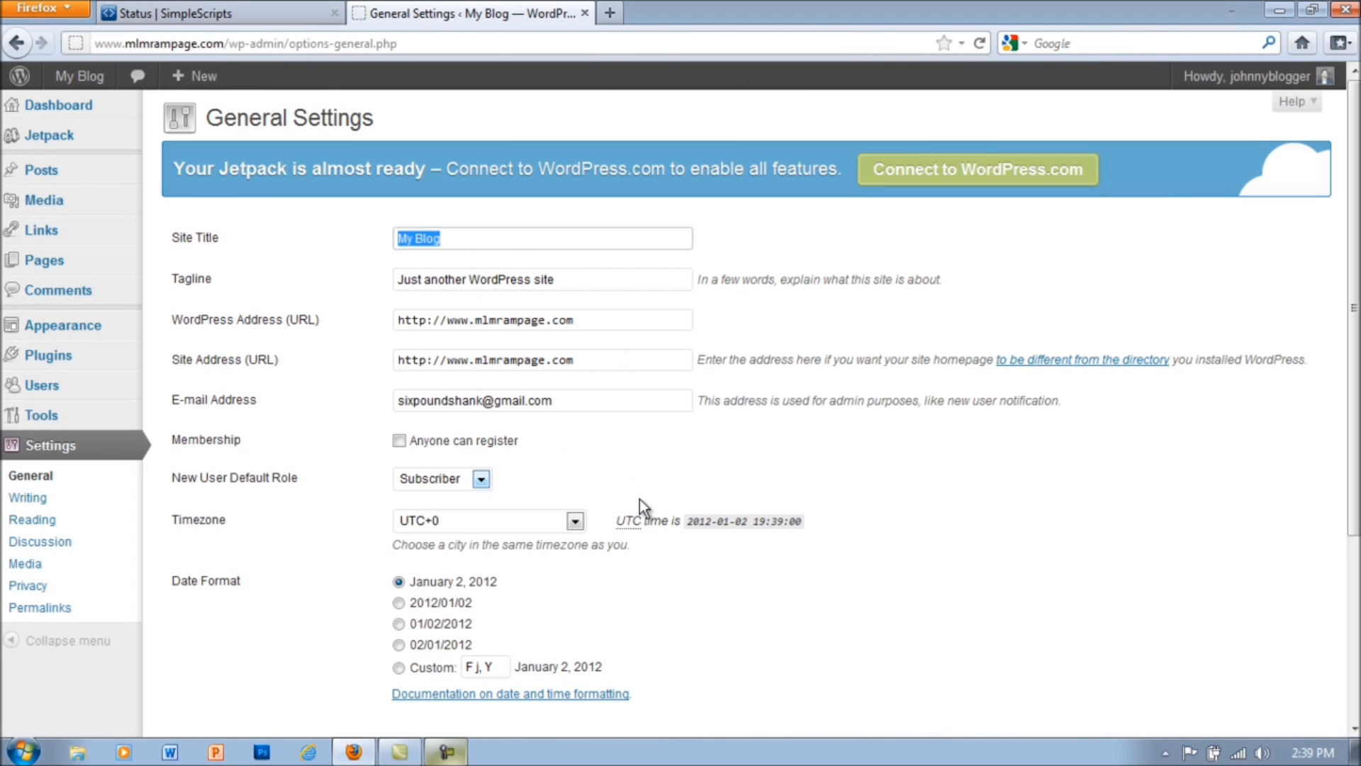
pyautogui.click(599, 461)
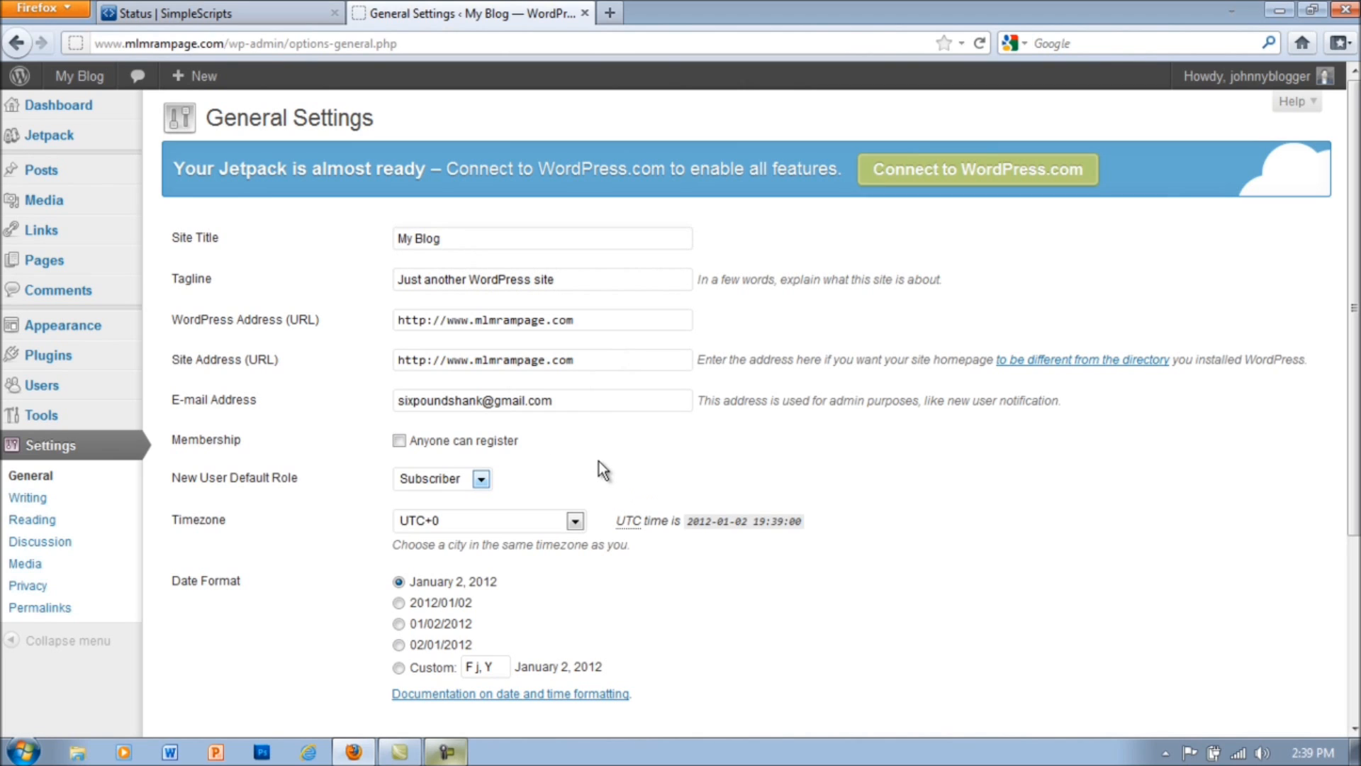
pyautogui.scroll(-5, 598, 462)
pyautogui.scroll(5, 620, 476)
# Step: Browse the Writing, Reading and Media settings, then open the Installed Plugins list
pyautogui.click(40, 498)
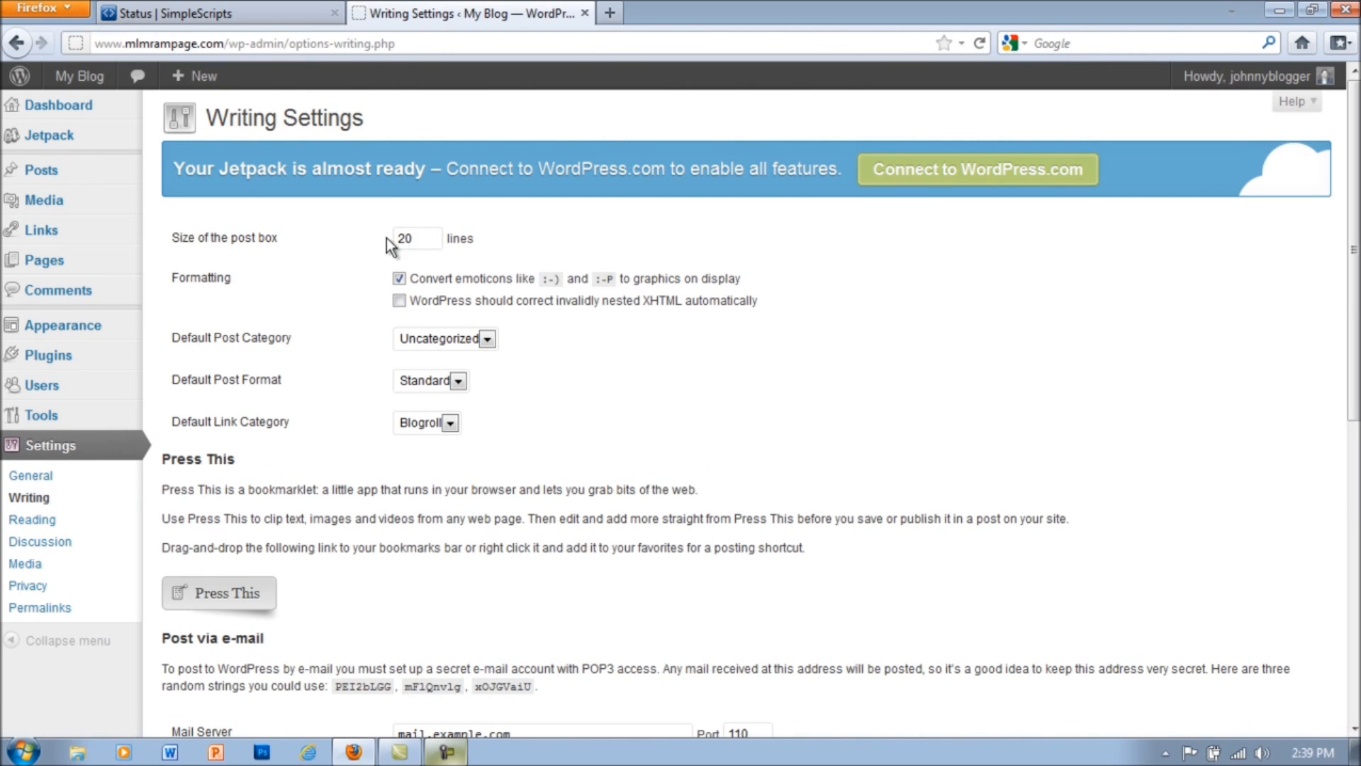
pyautogui.scroll(-8, 616, 385)
pyautogui.scroll(8, 622, 393)
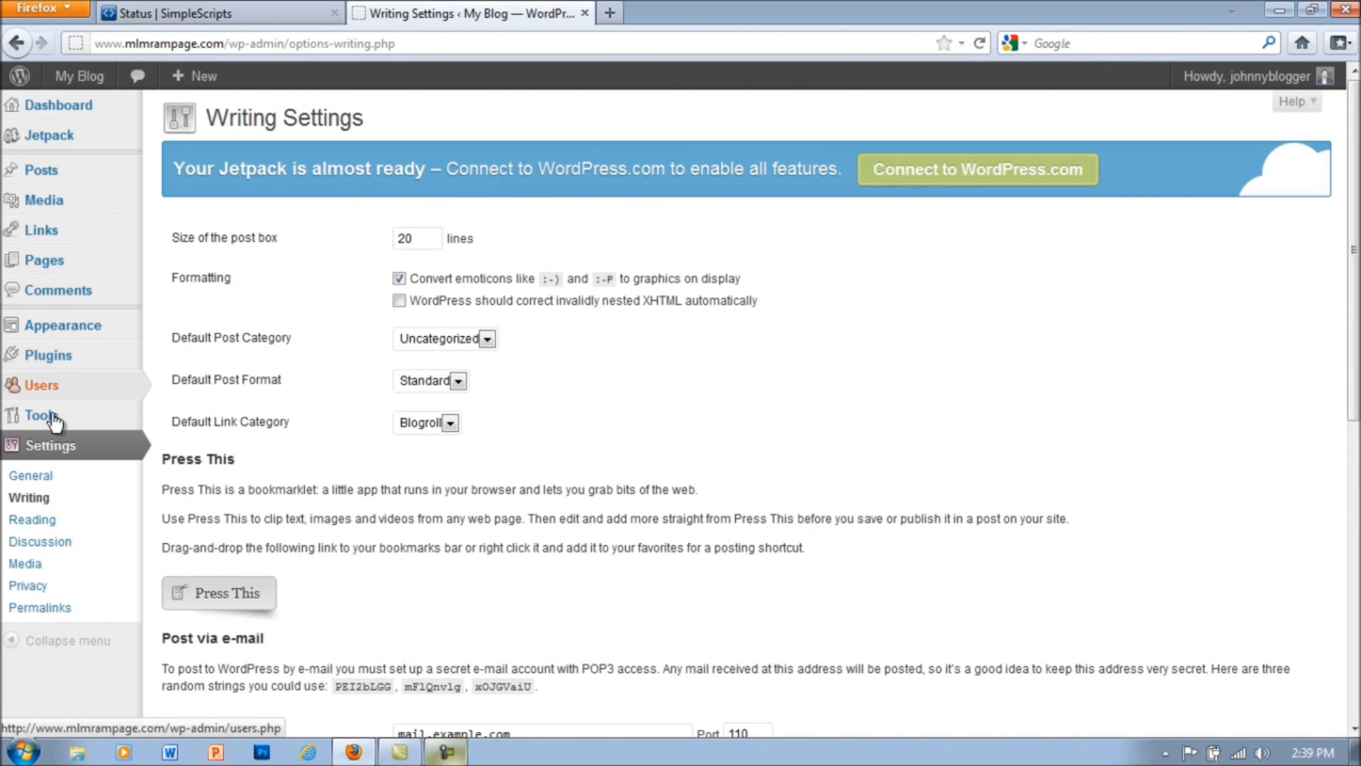
pyautogui.click(35, 525)
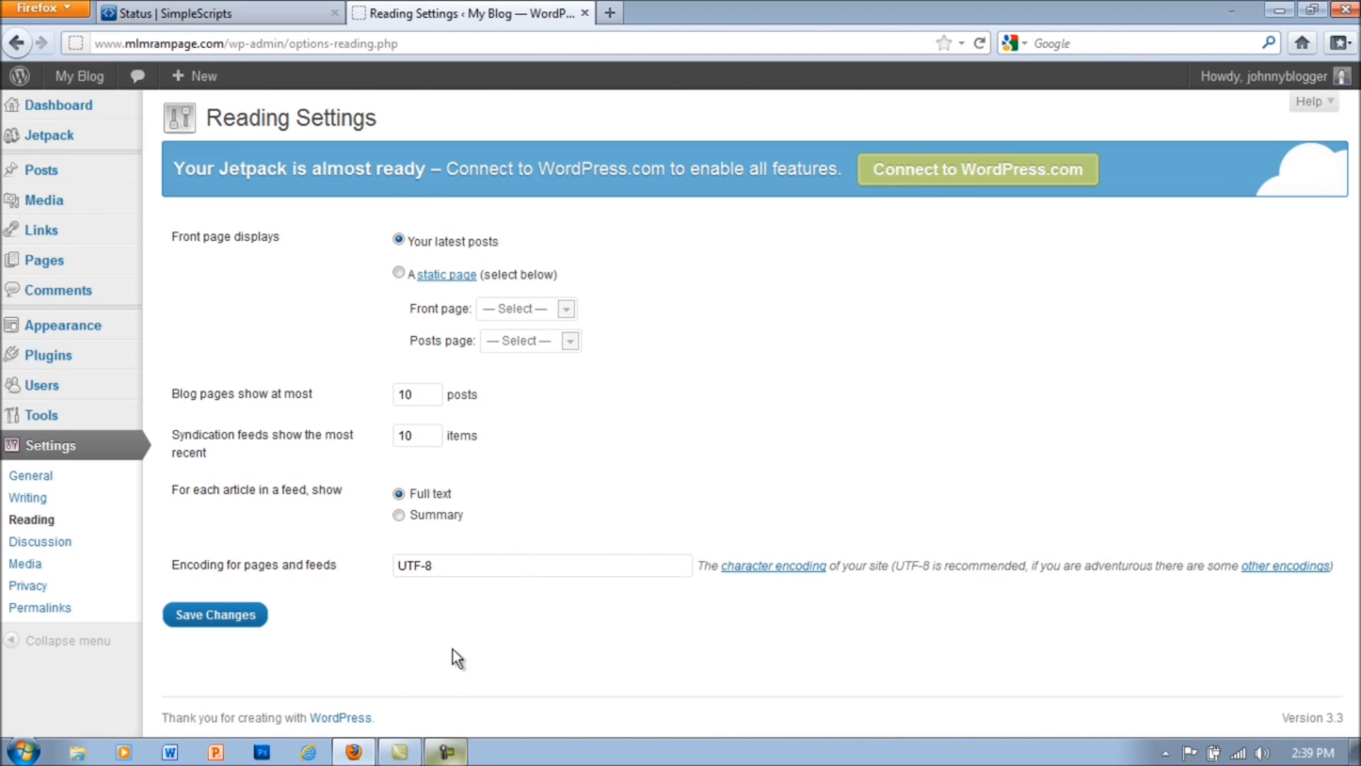
pyautogui.click(57, 566)
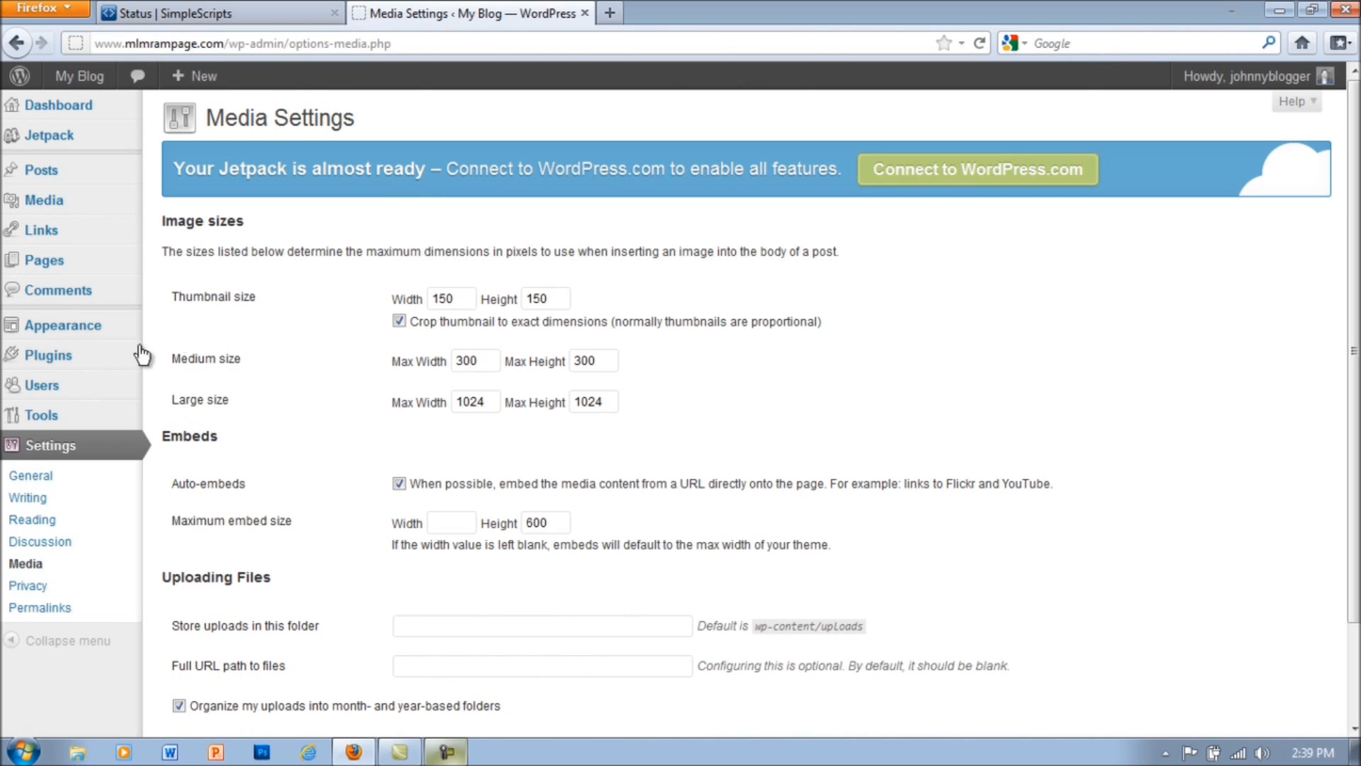
pyautogui.click(82, 362)
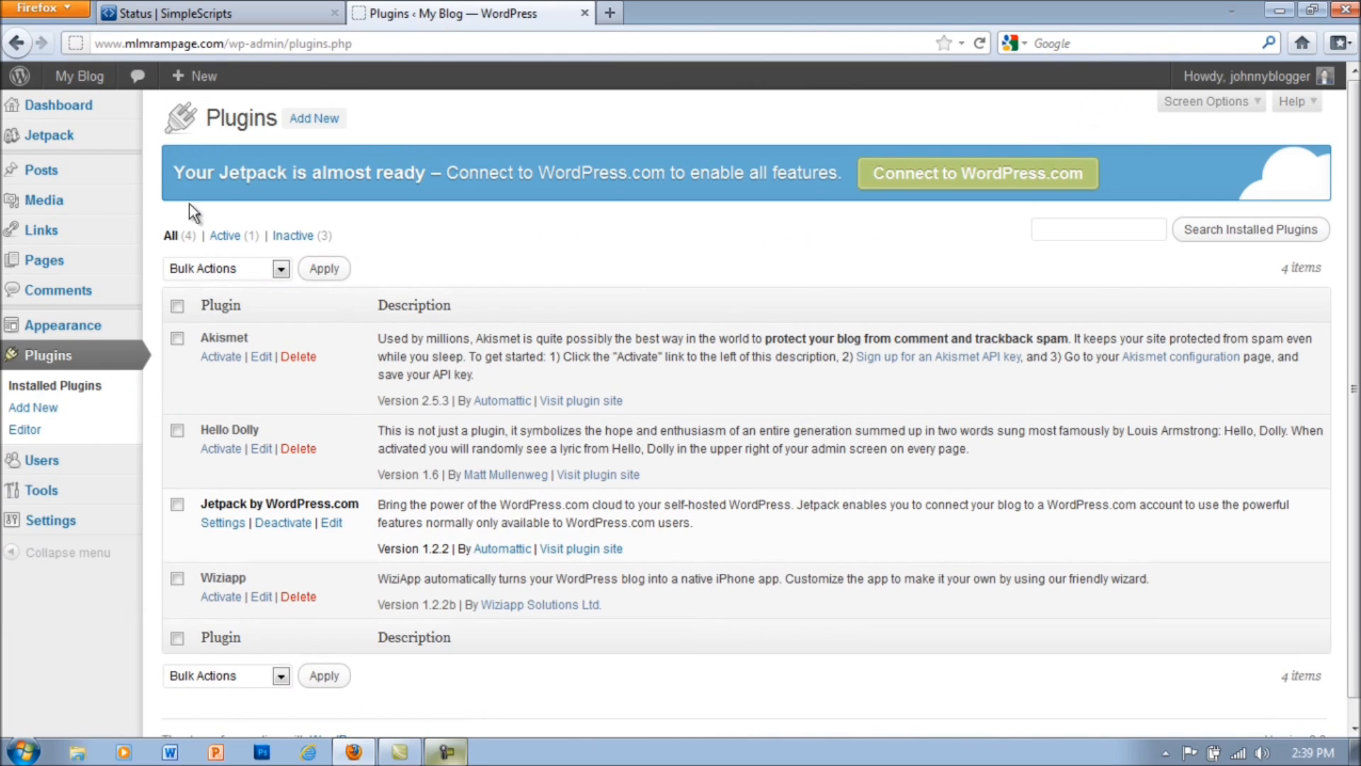
# Step: Search the plugin directory for 'seo'
pyautogui.click(314, 120)
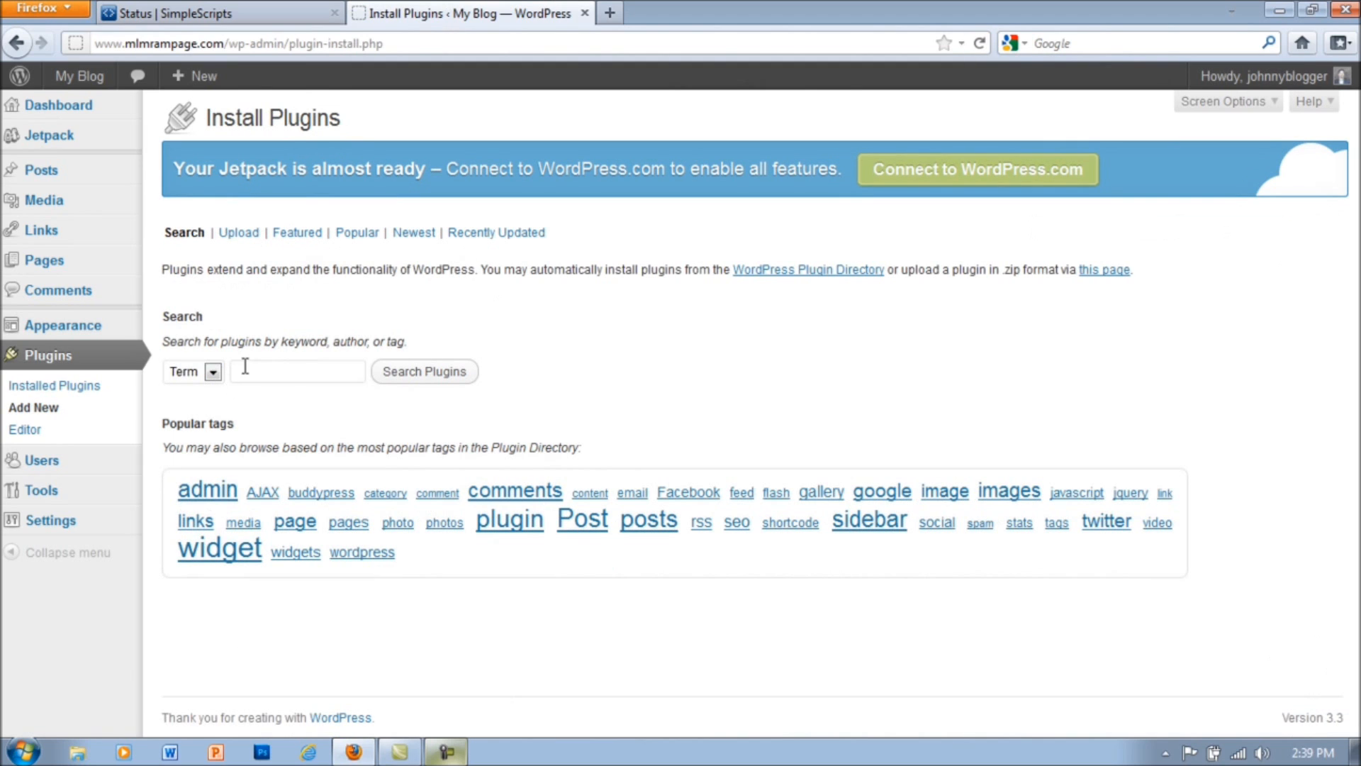
pyautogui.click(250, 366)
pyautogui.write('seo')
pyautogui.click(425, 374)
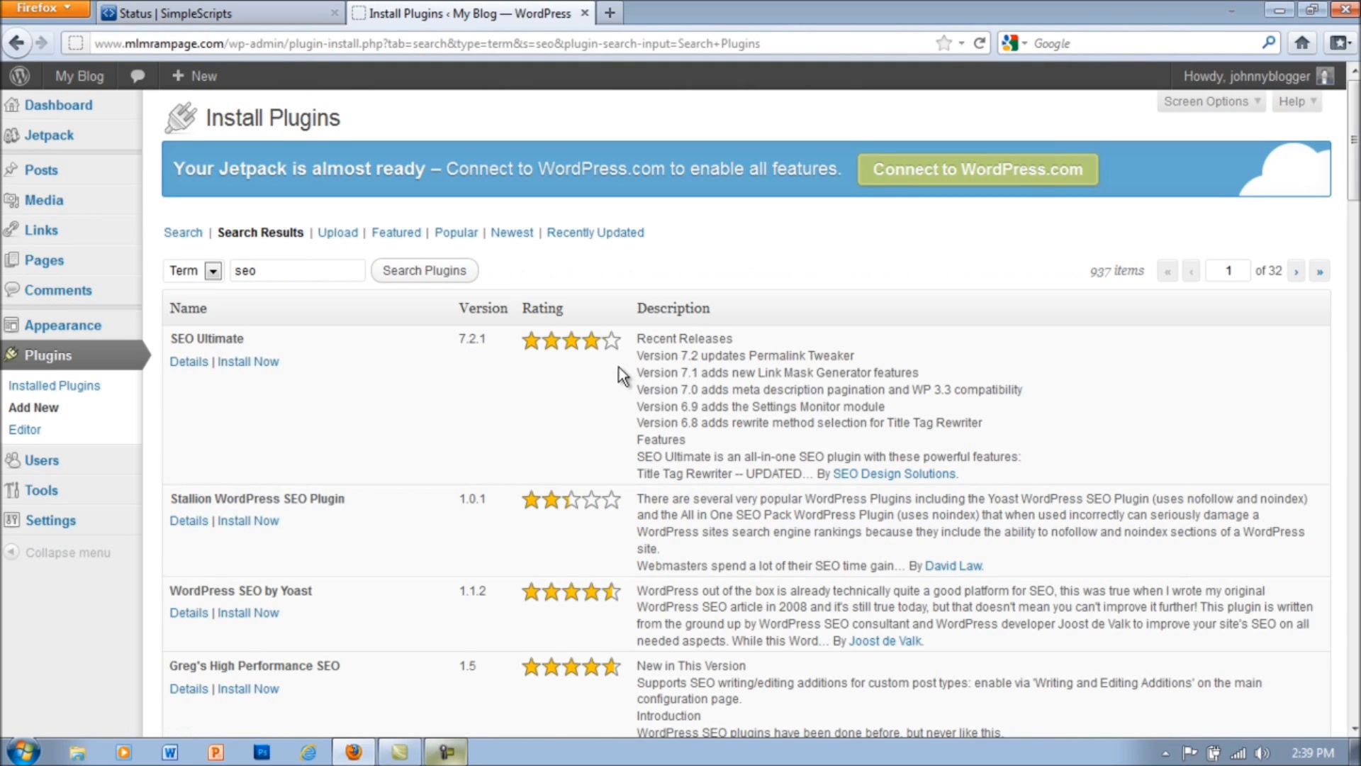
pyautogui.scroll(-5, 356, 412)
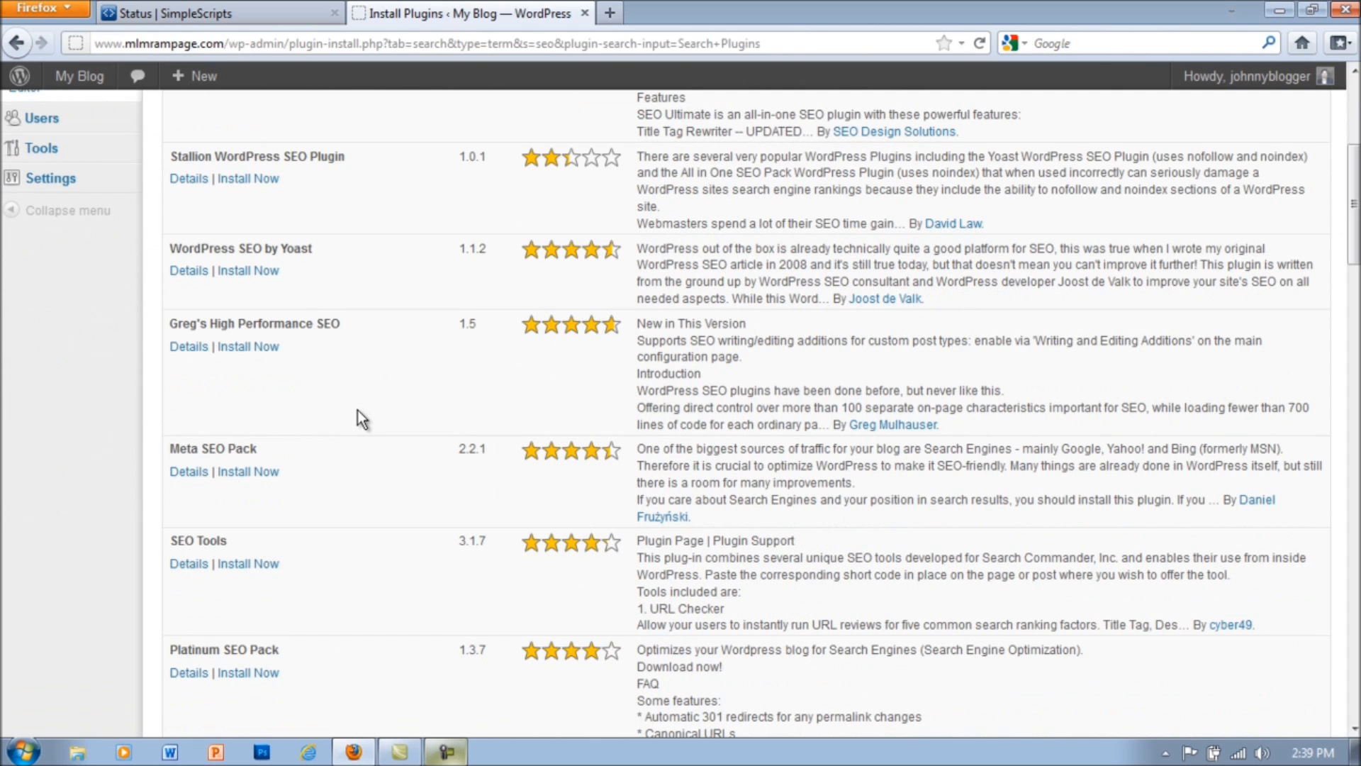
pyautogui.scroll(-2, 355, 427)
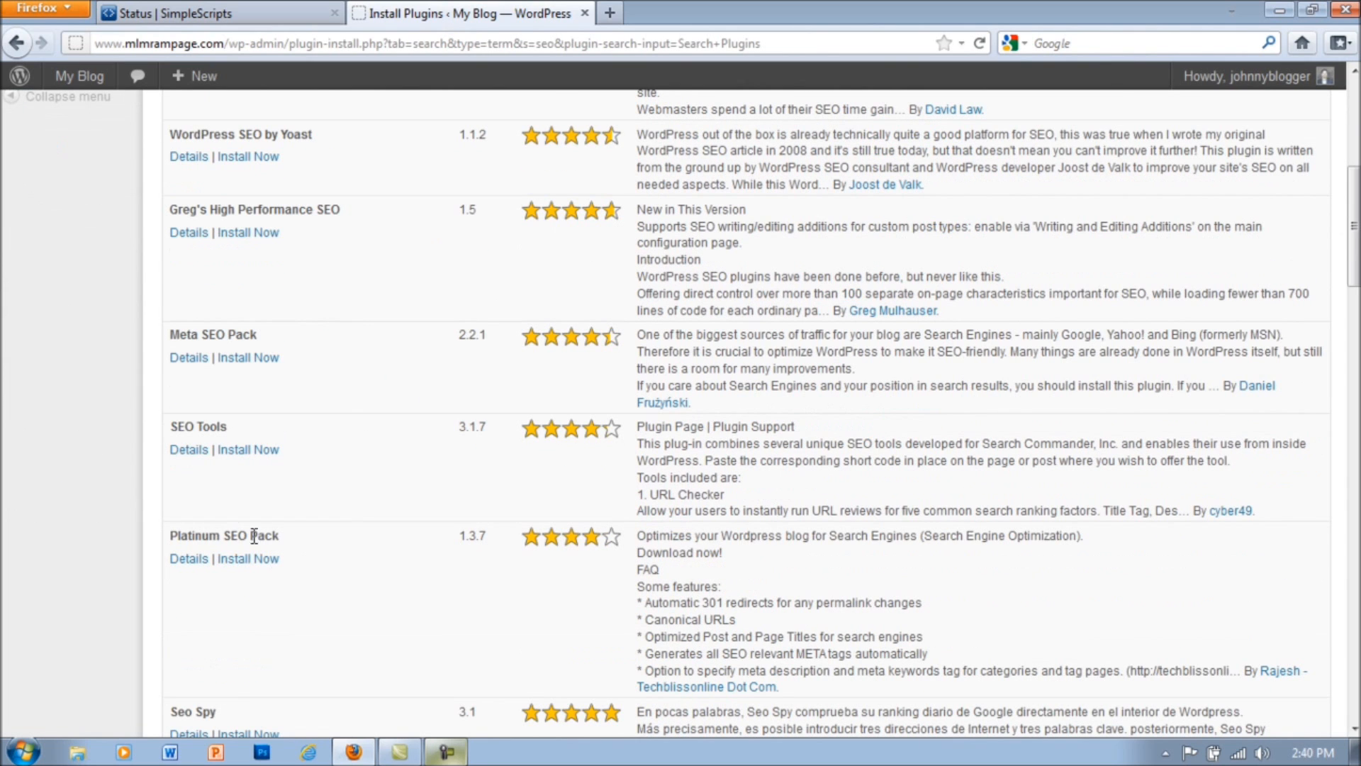
# Step: Install Platinum SEO Pack 1.3.7 from the results and activate it
pyautogui.click(255, 558)
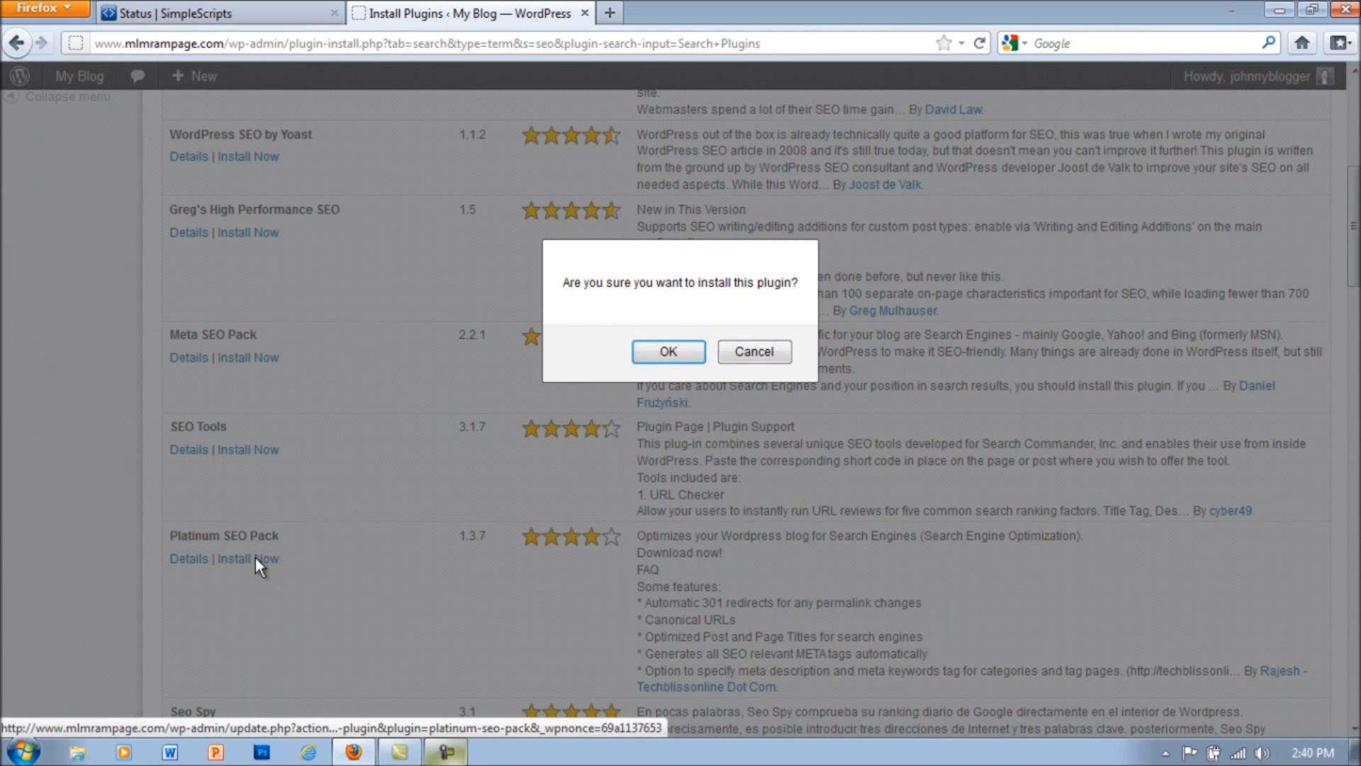
pyautogui.click(689, 354)
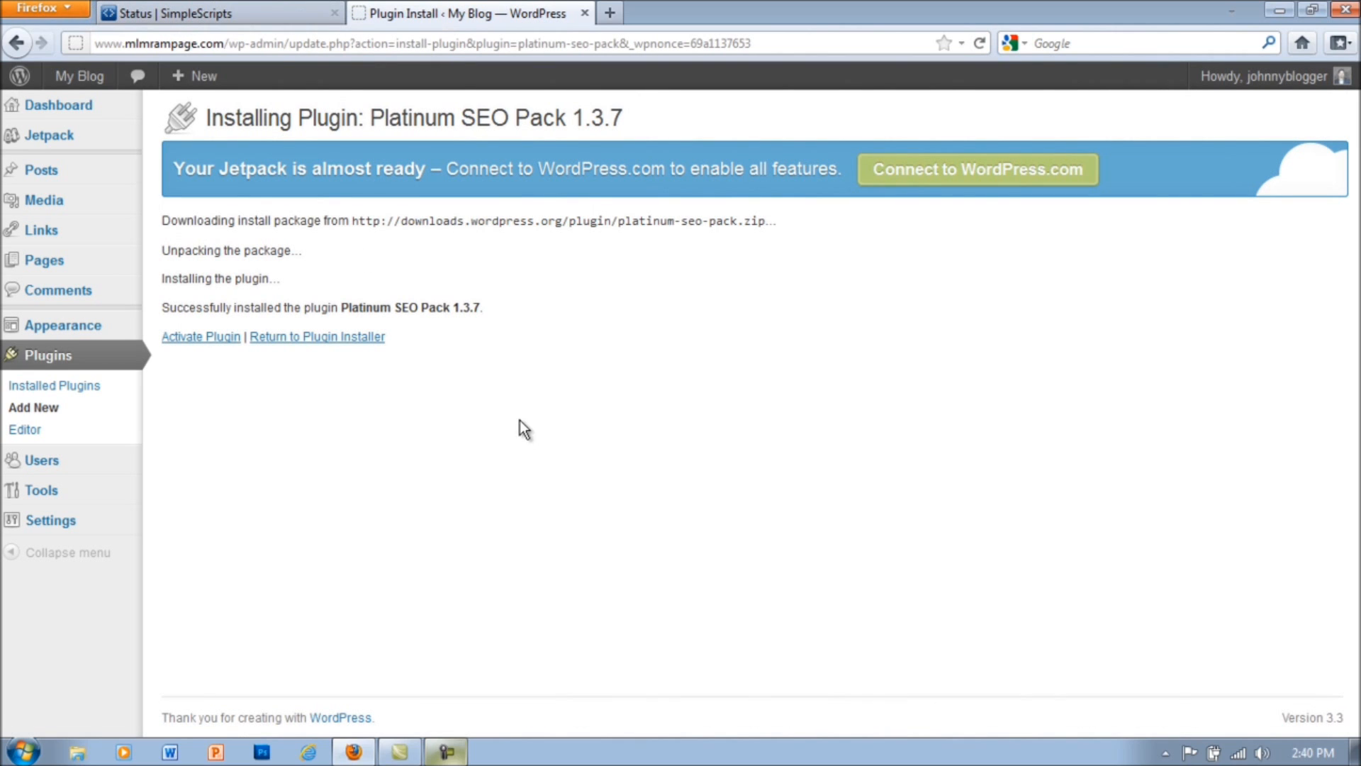
pyautogui.click(220, 336)
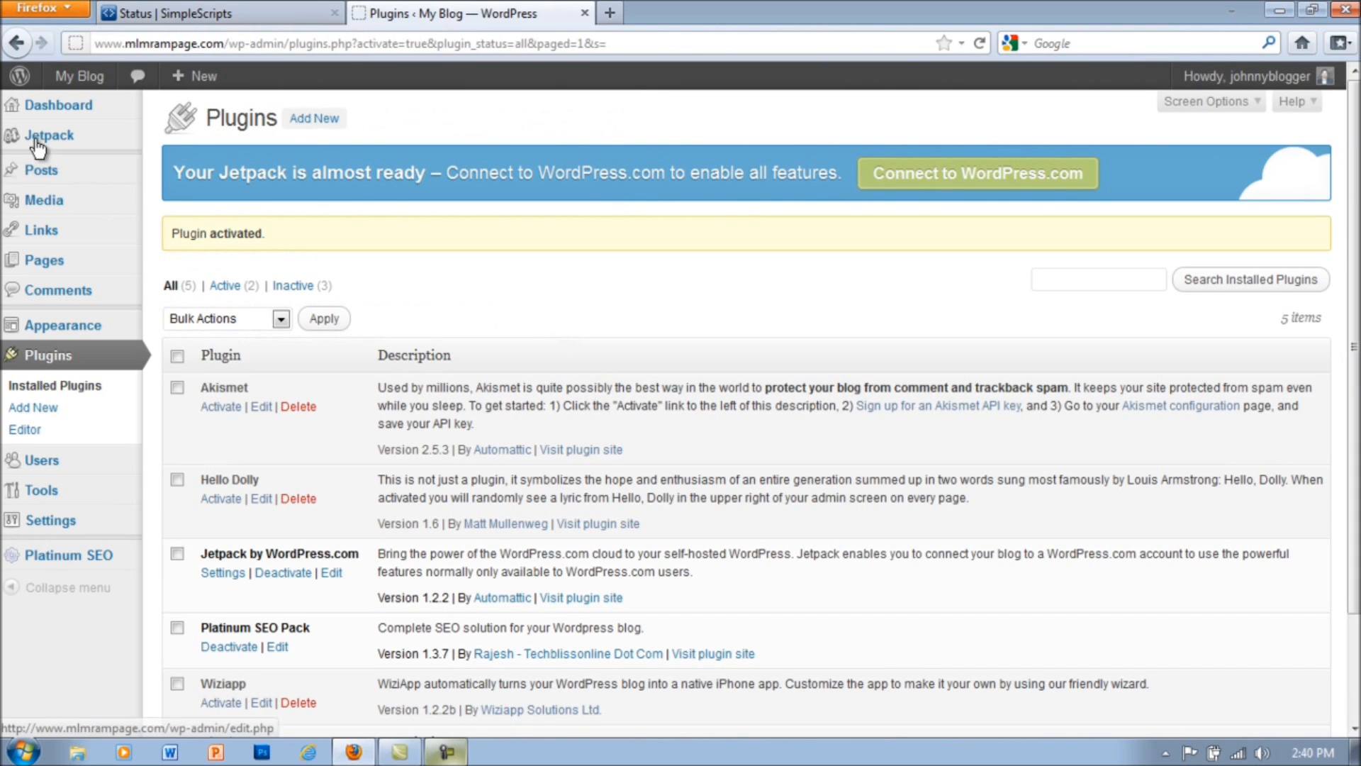
# Step: Start a new blank post from Posts > Add New
pyautogui.moveTo(127, 184)
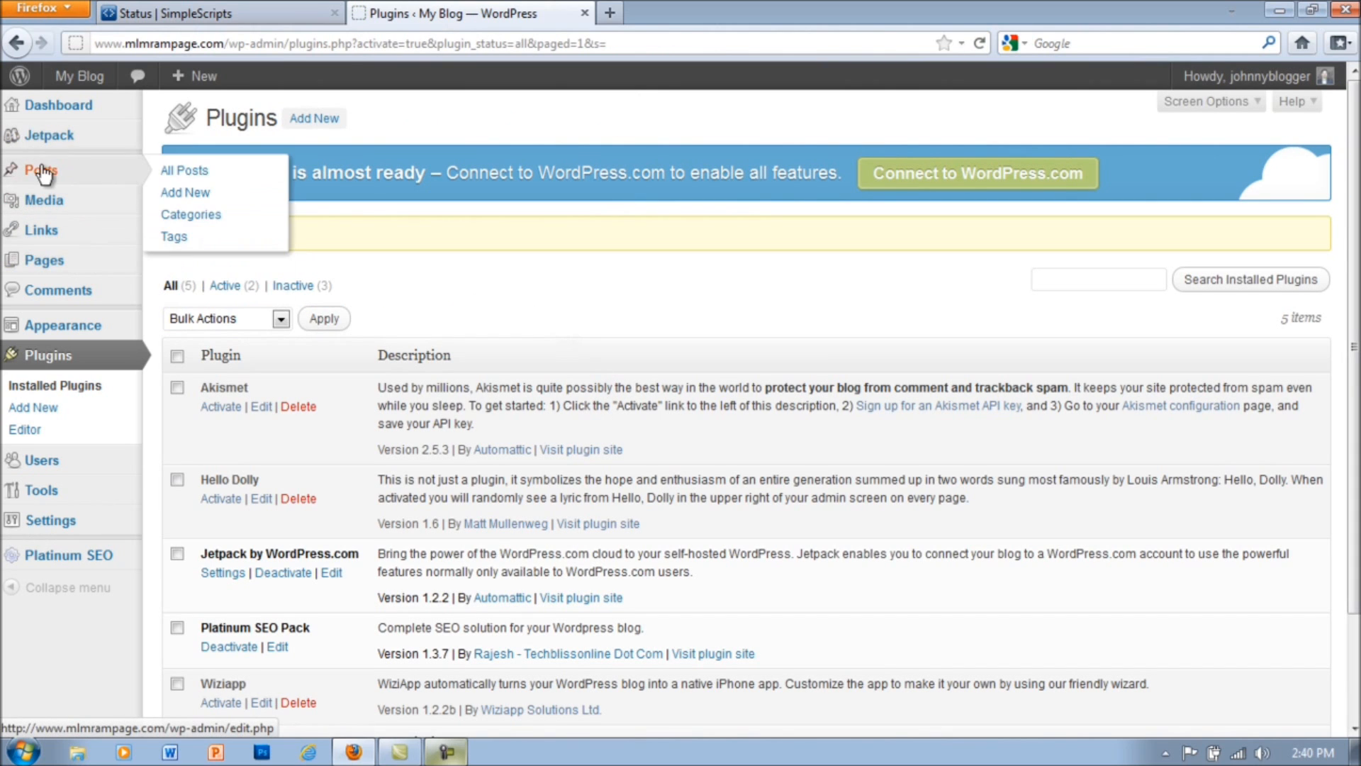
pyautogui.click(204, 194)
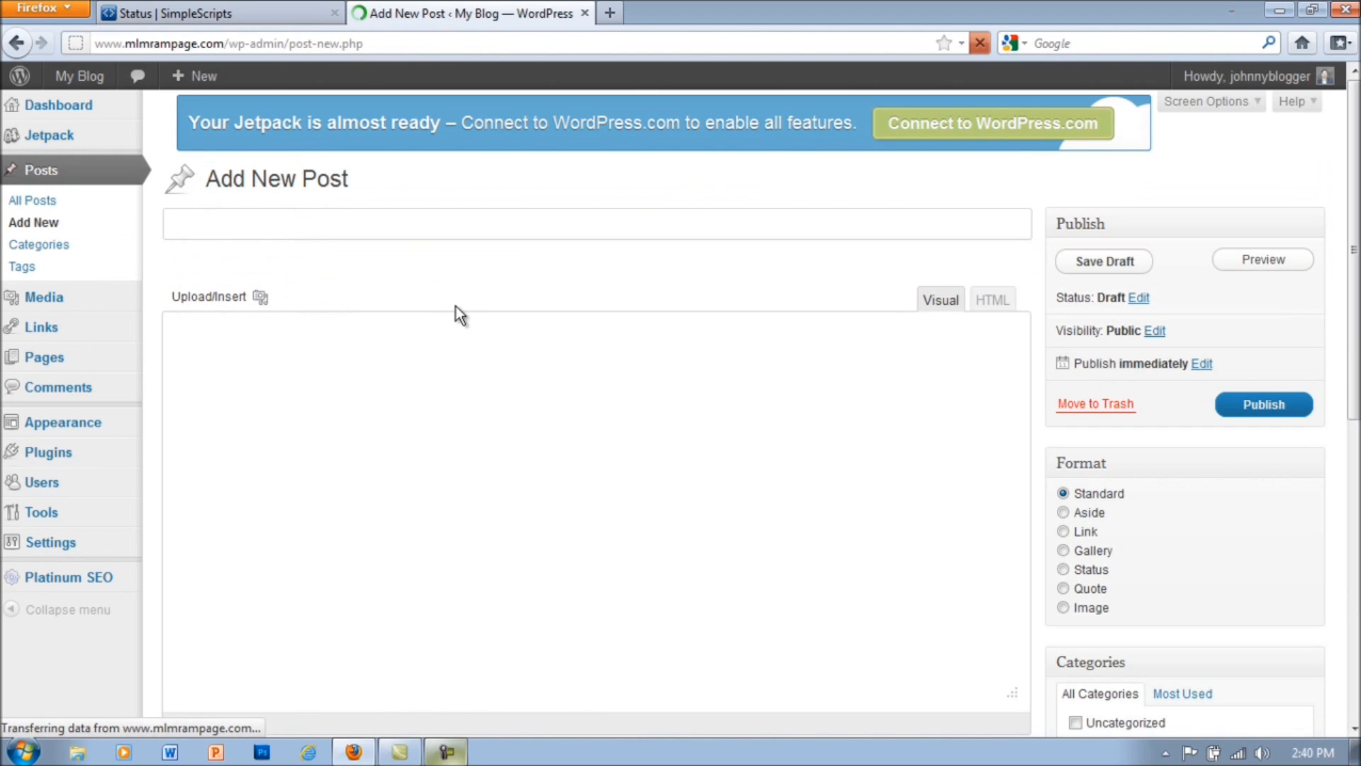
pyautogui.scroll(-10, 456, 322)
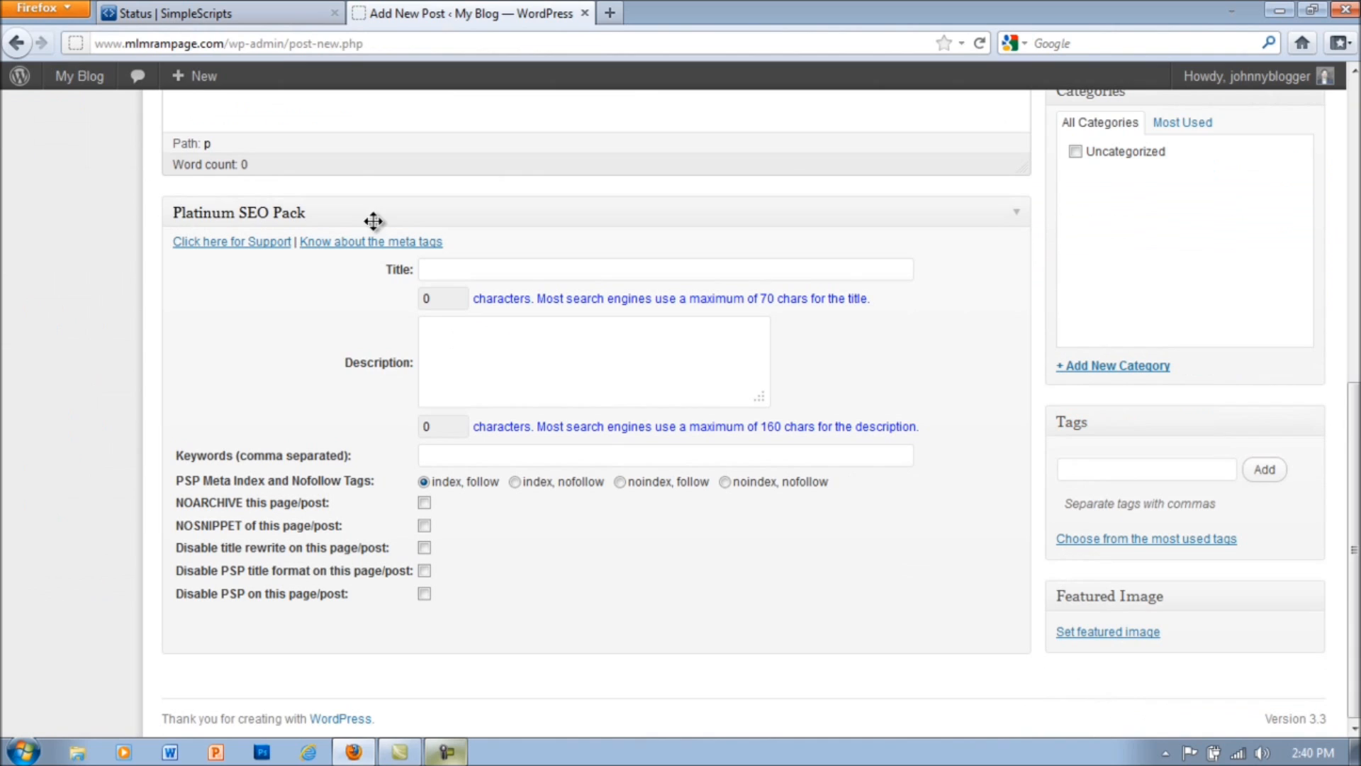
# Step: Inspect the Platinum SEO Pack Title and Description fields, leaving them empty
pyautogui.click(438, 269)
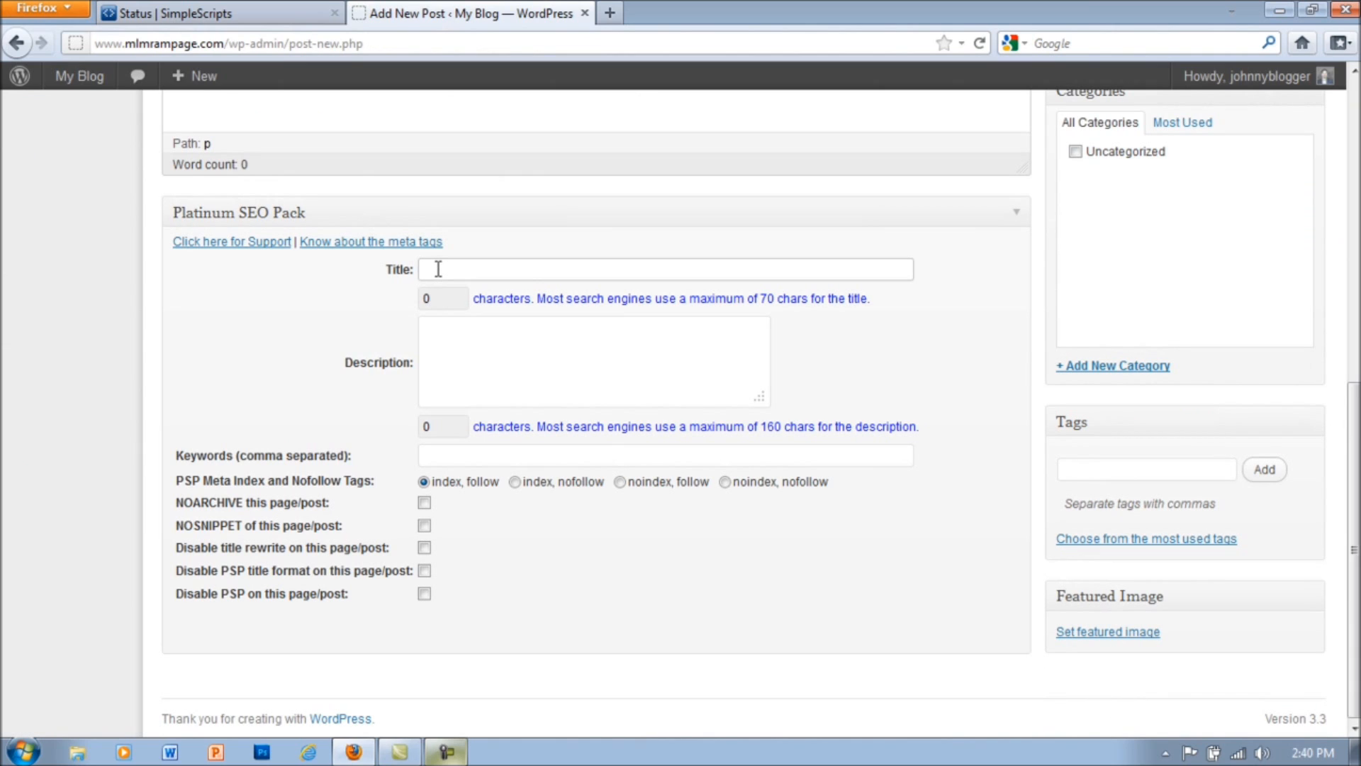
pyautogui.click(443, 336)
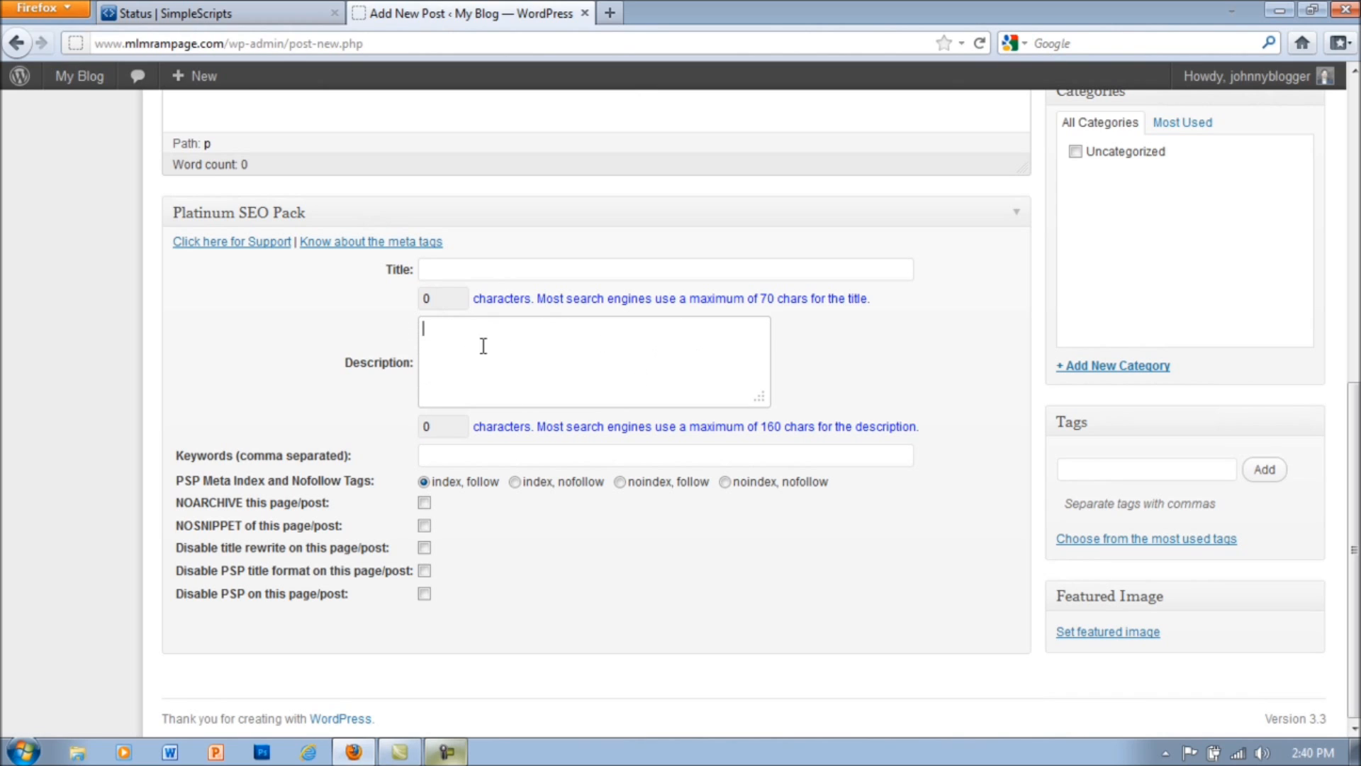
pyautogui.click(451, 270)
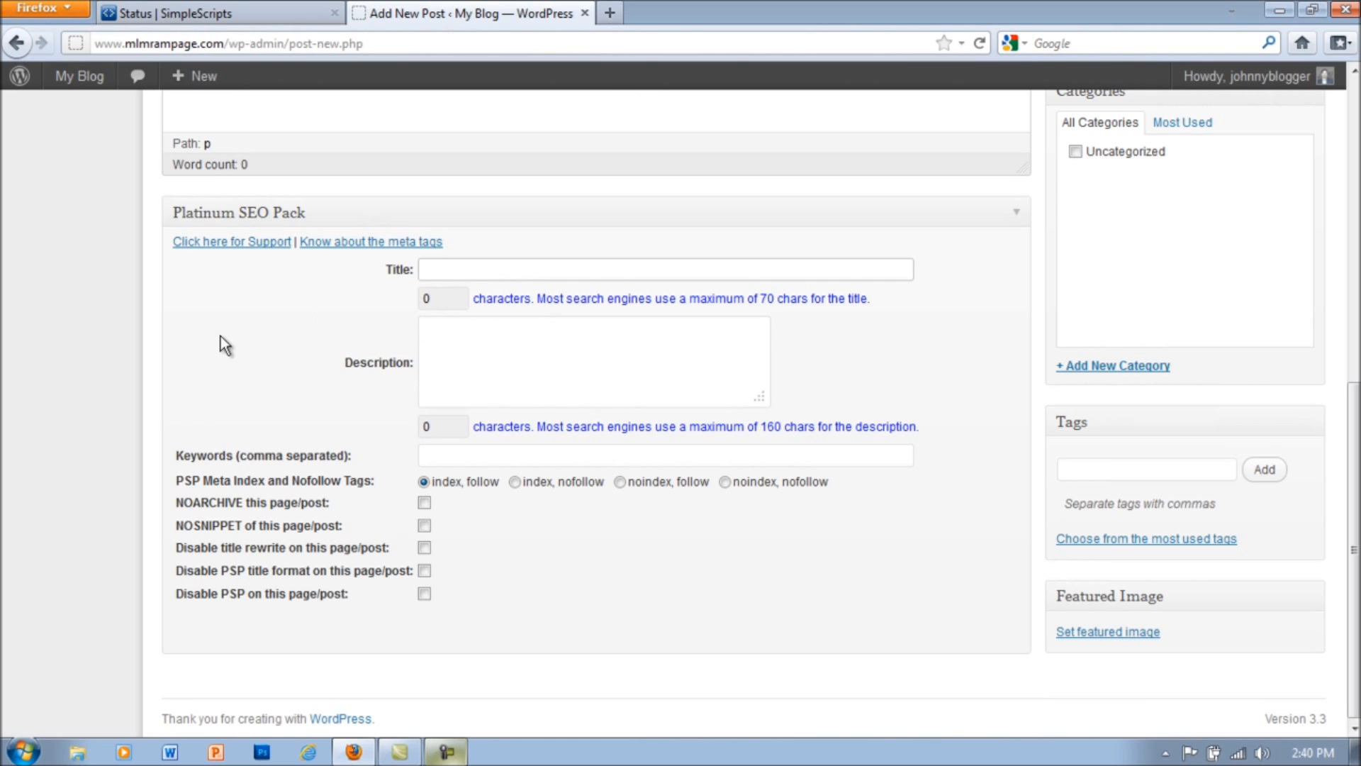
pyautogui.scroll(10, 234, 344)
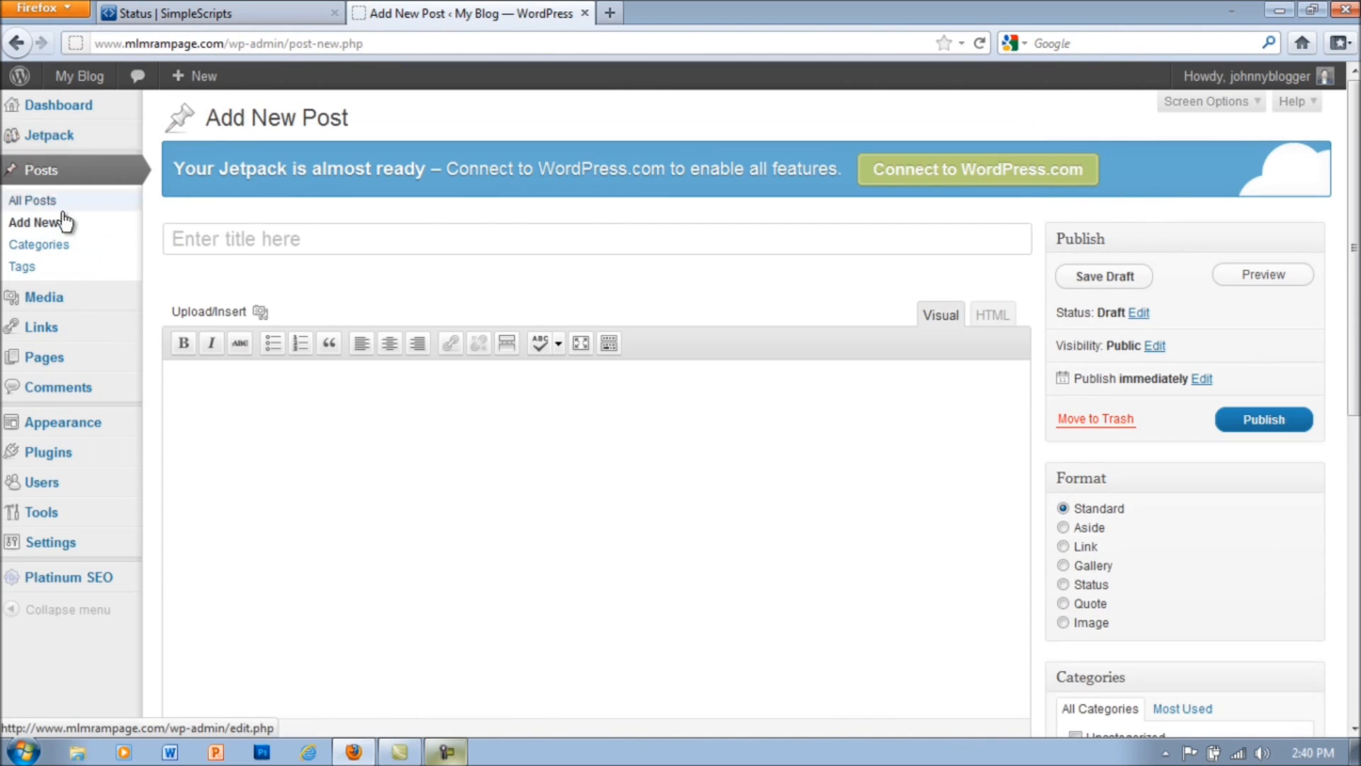
pyautogui.scroll(-3, 77, 168)
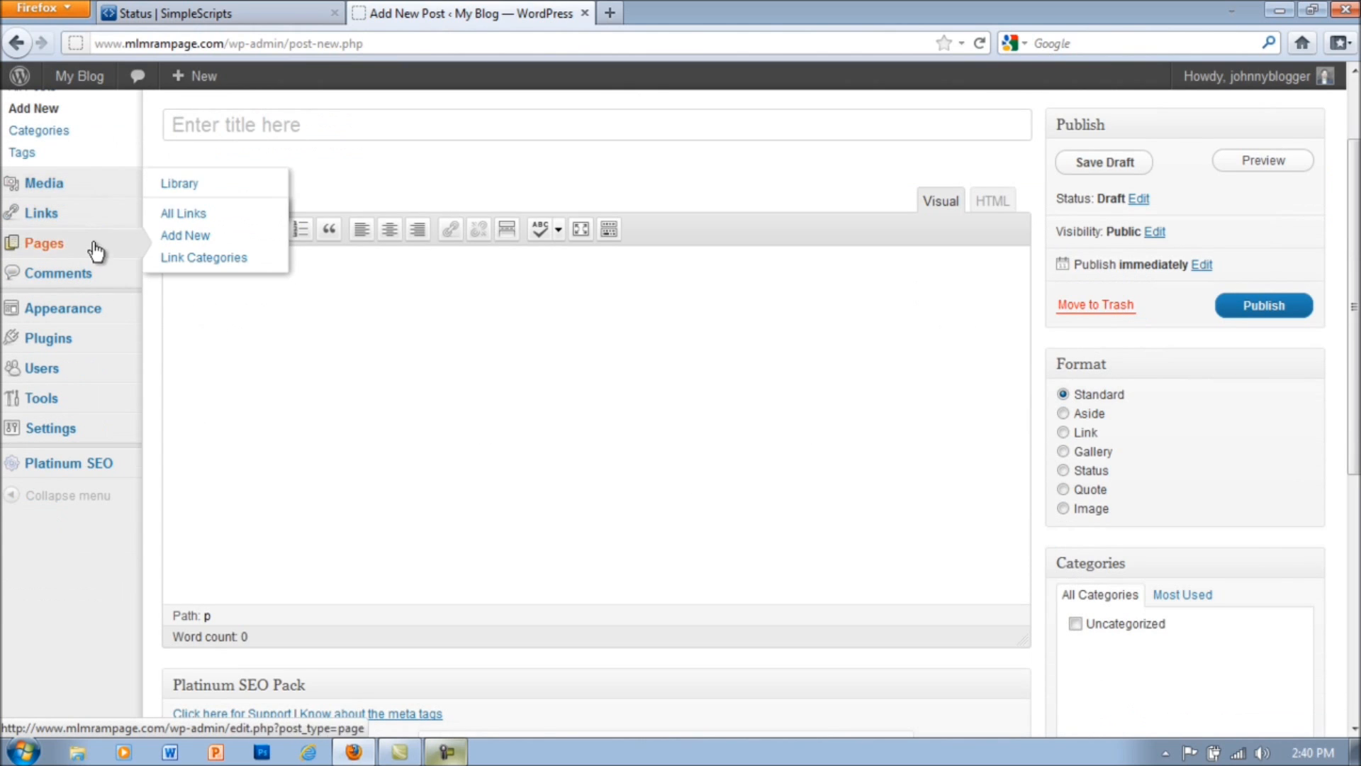
pyautogui.scroll(3, 95, 250)
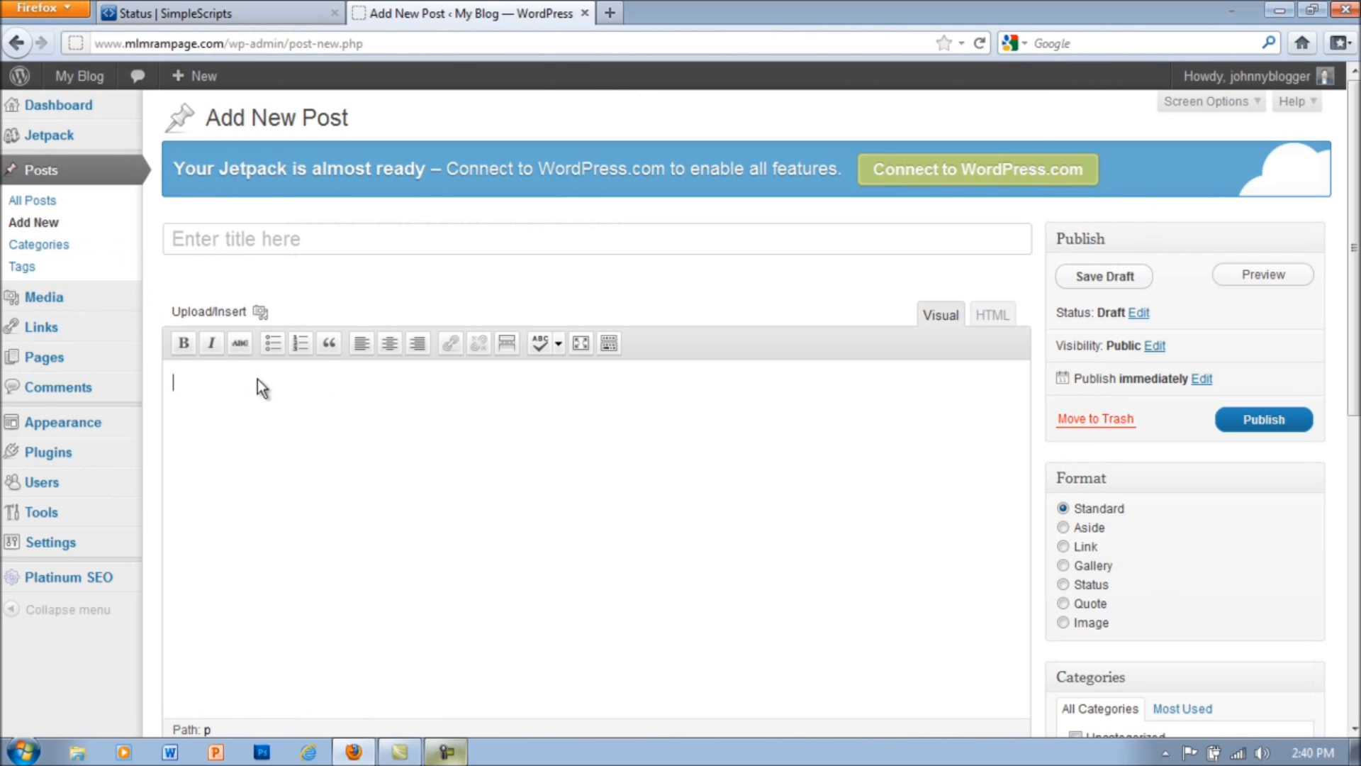
# Step: Dismiss the Upload/Insert media dialog and turn on the Kitchen Sink formatting toolbar
pyautogui.click(261, 312)
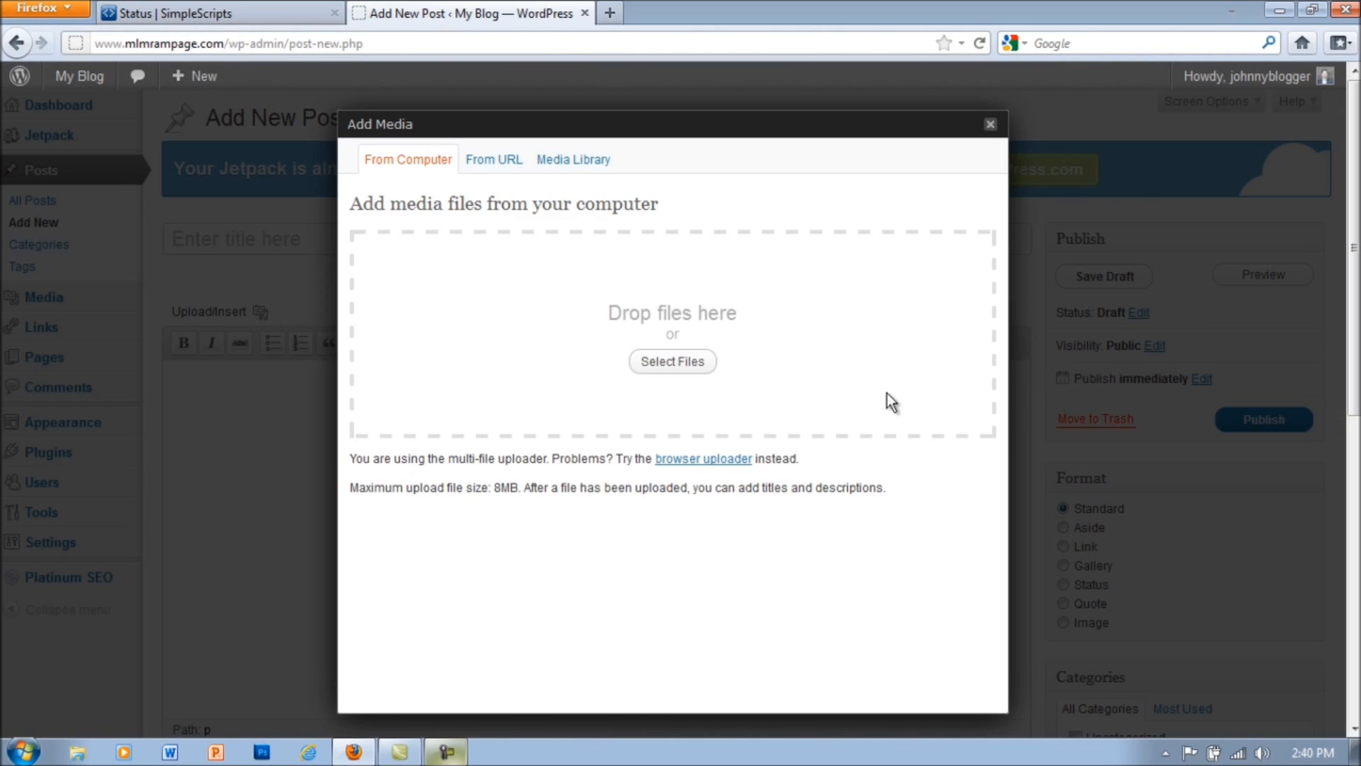
pyautogui.click(990, 125)
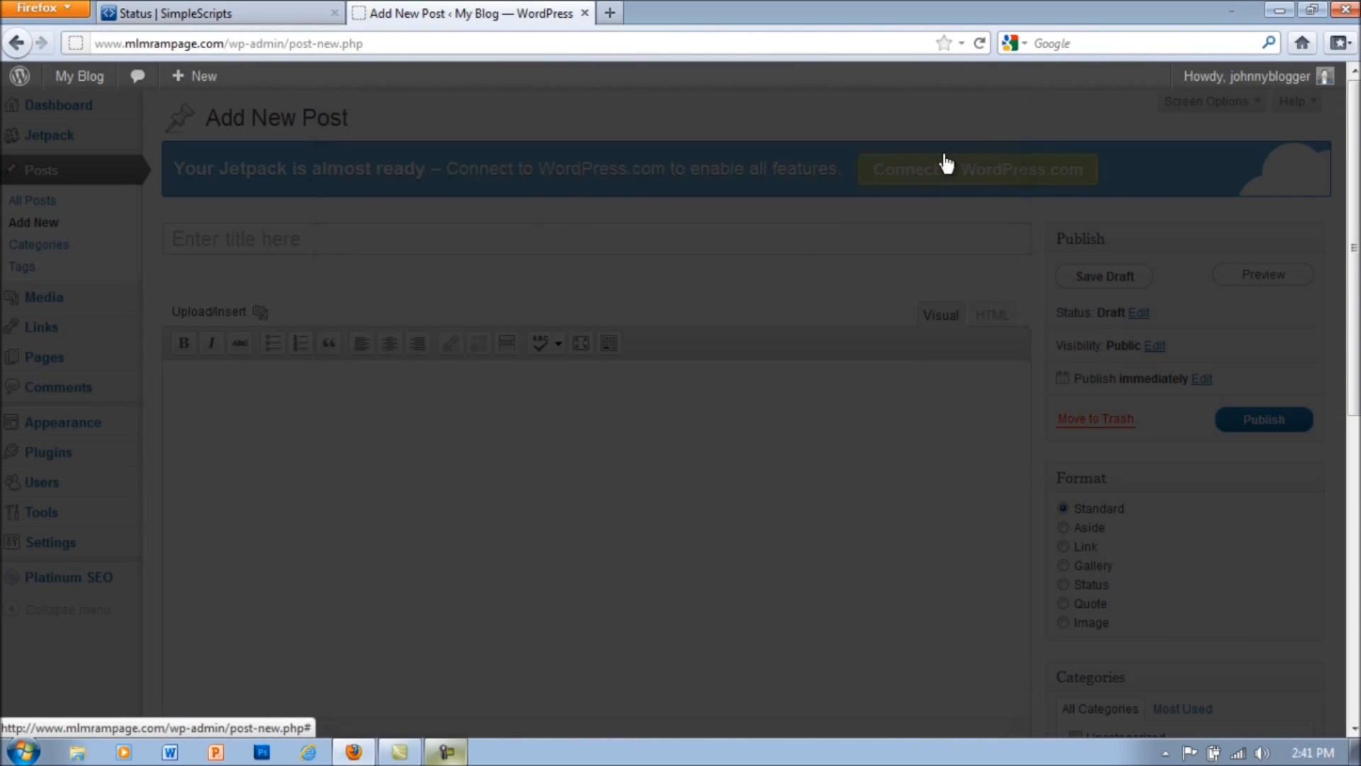
pyautogui.click(608, 345)
pyautogui.click(278, 417)
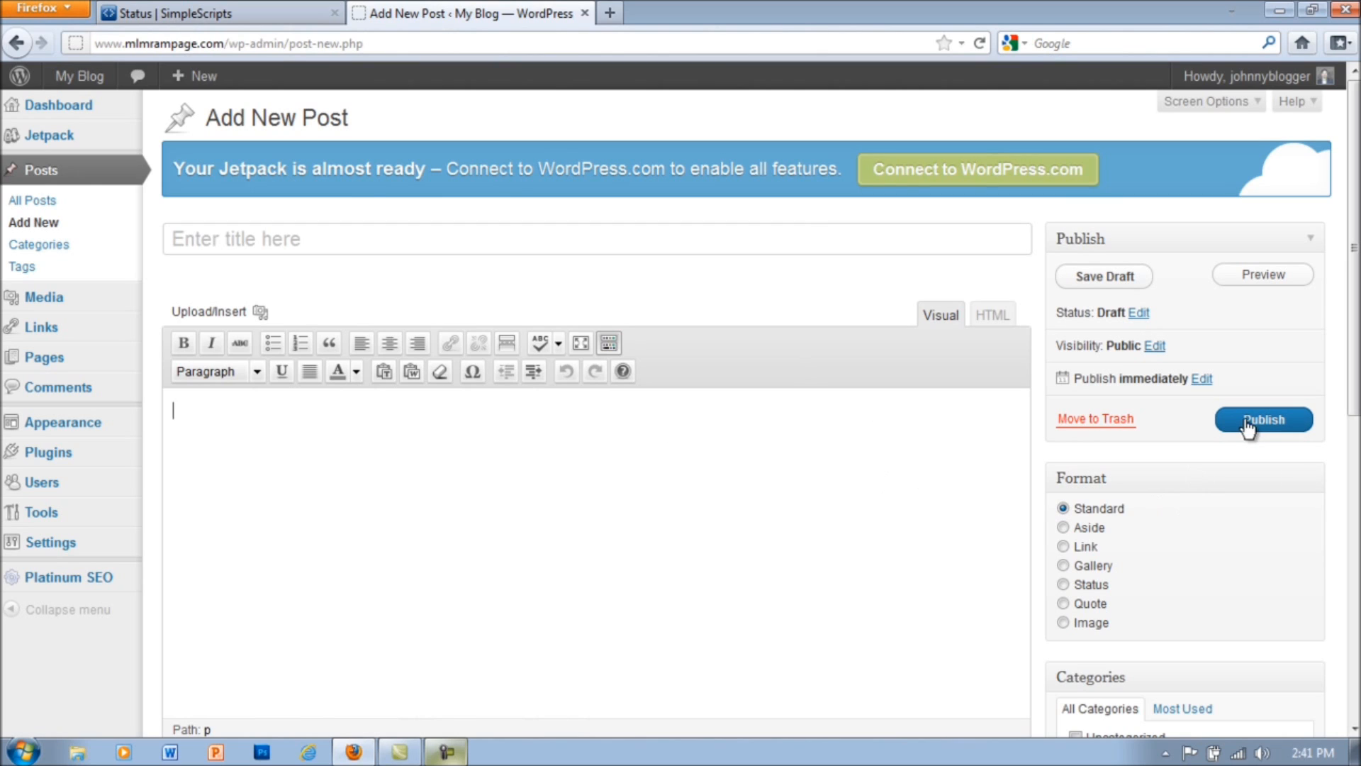
pyautogui.moveTo(91, 299)
# Step: Go to Appearance > Themes and move on to the Install Themes tab
pyautogui.moveTo(50, 301)
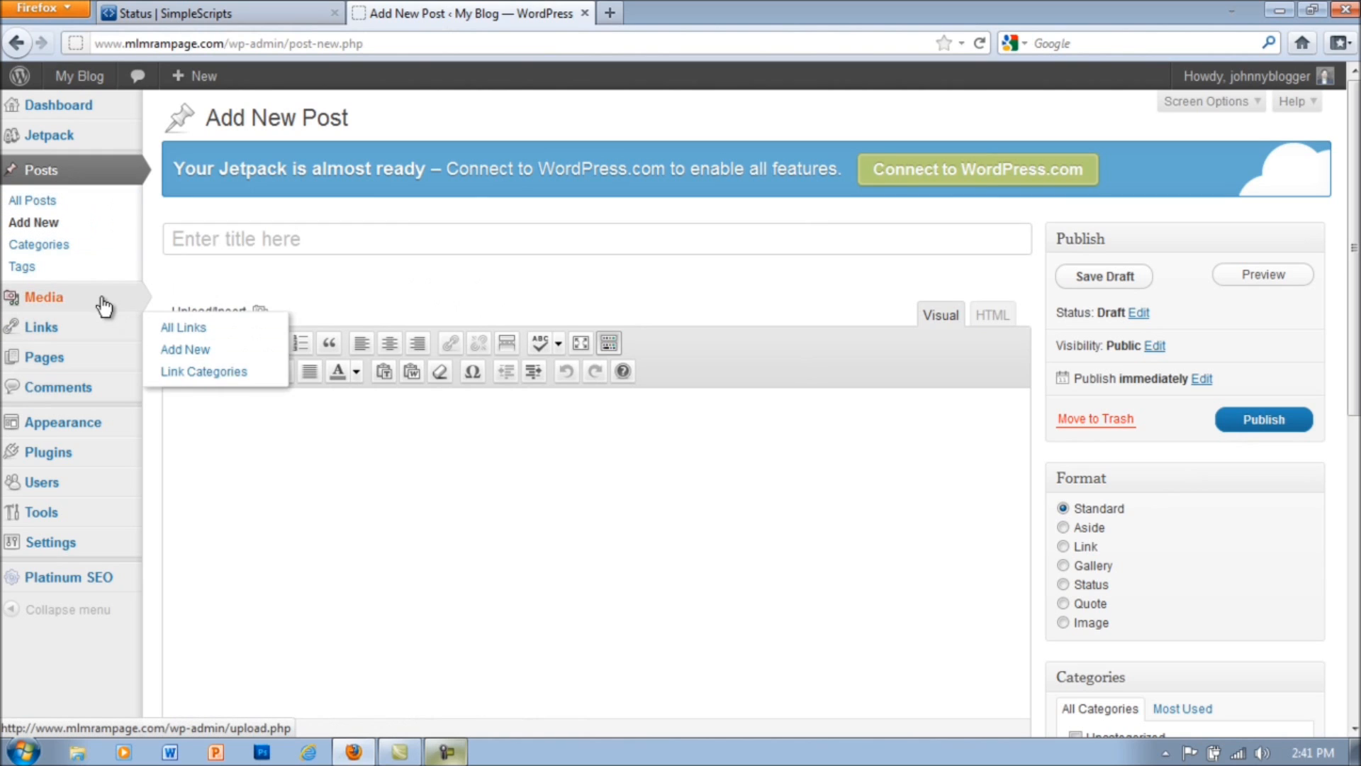
pyautogui.moveTo(124, 423)
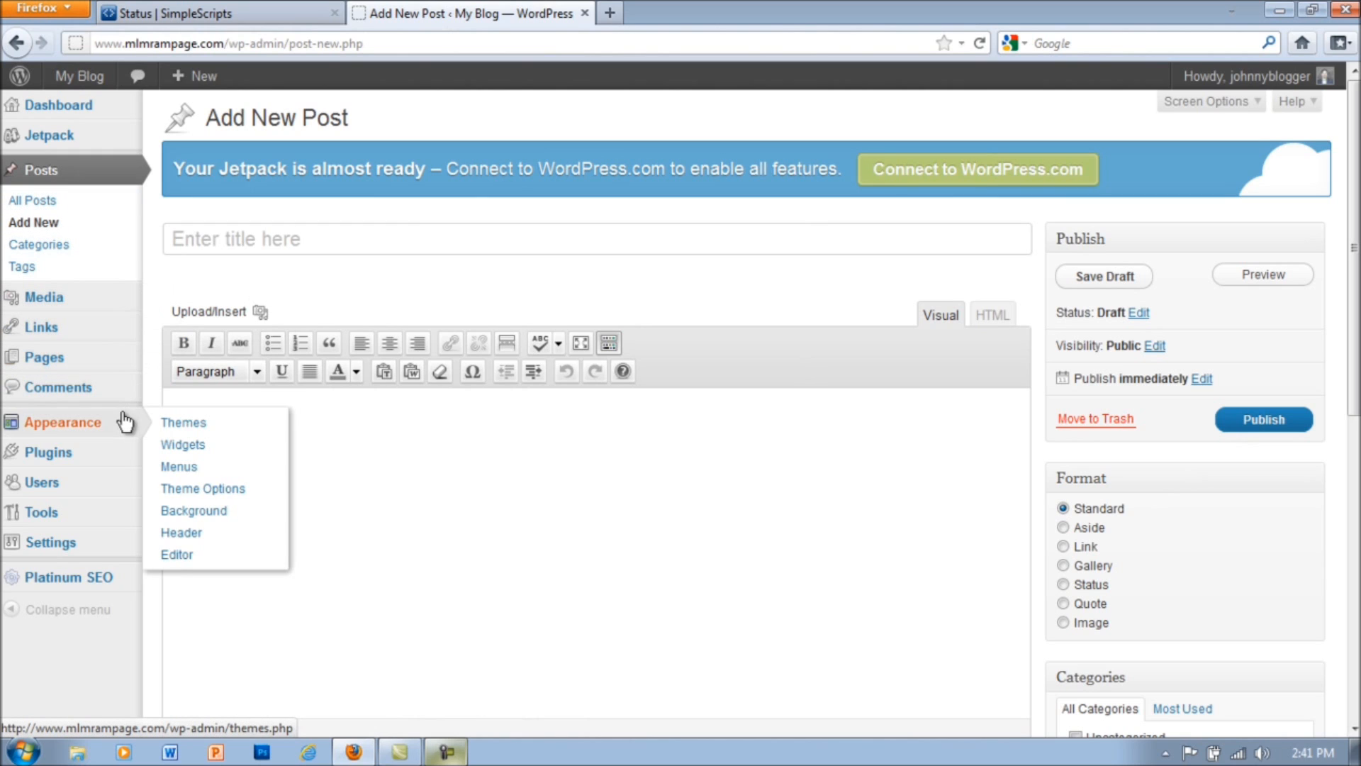
pyautogui.moveTo(120, 451)
pyautogui.click(174, 424)
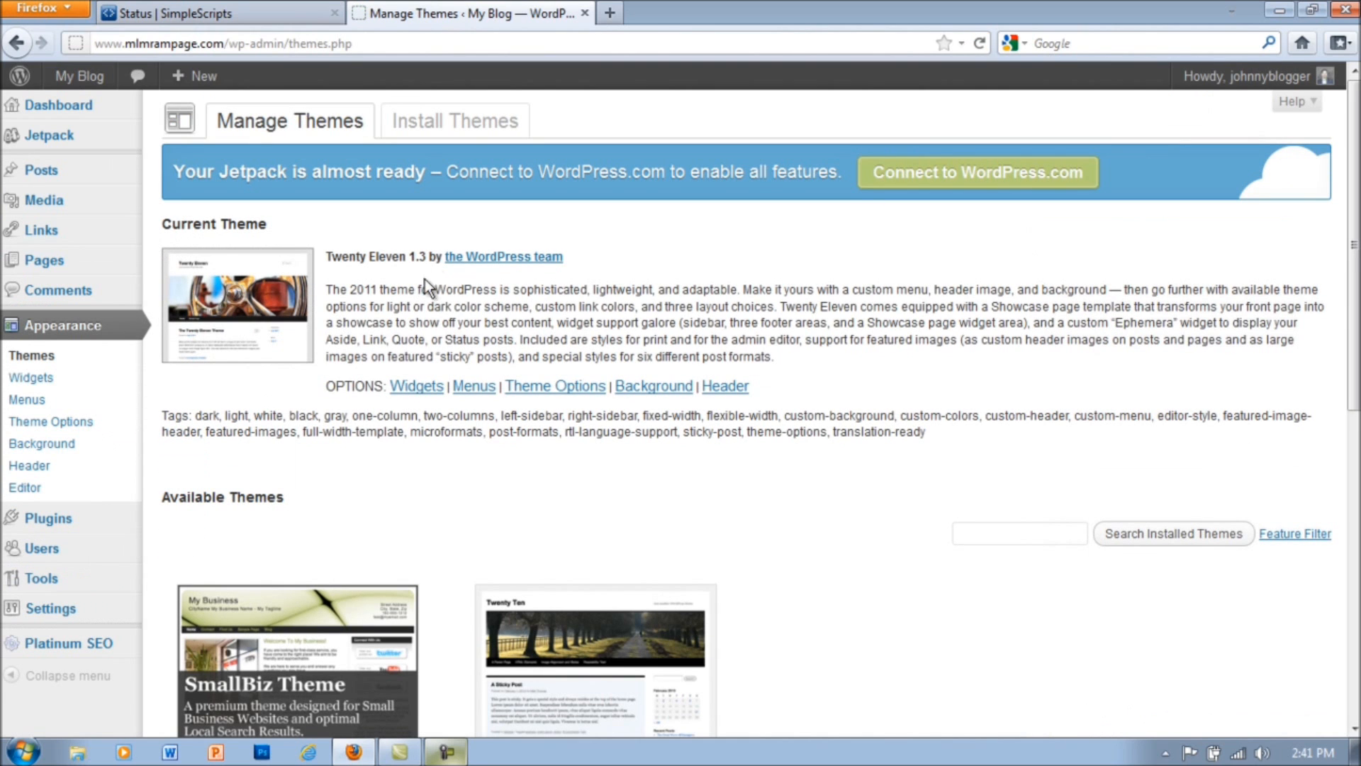
pyautogui.click(447, 123)
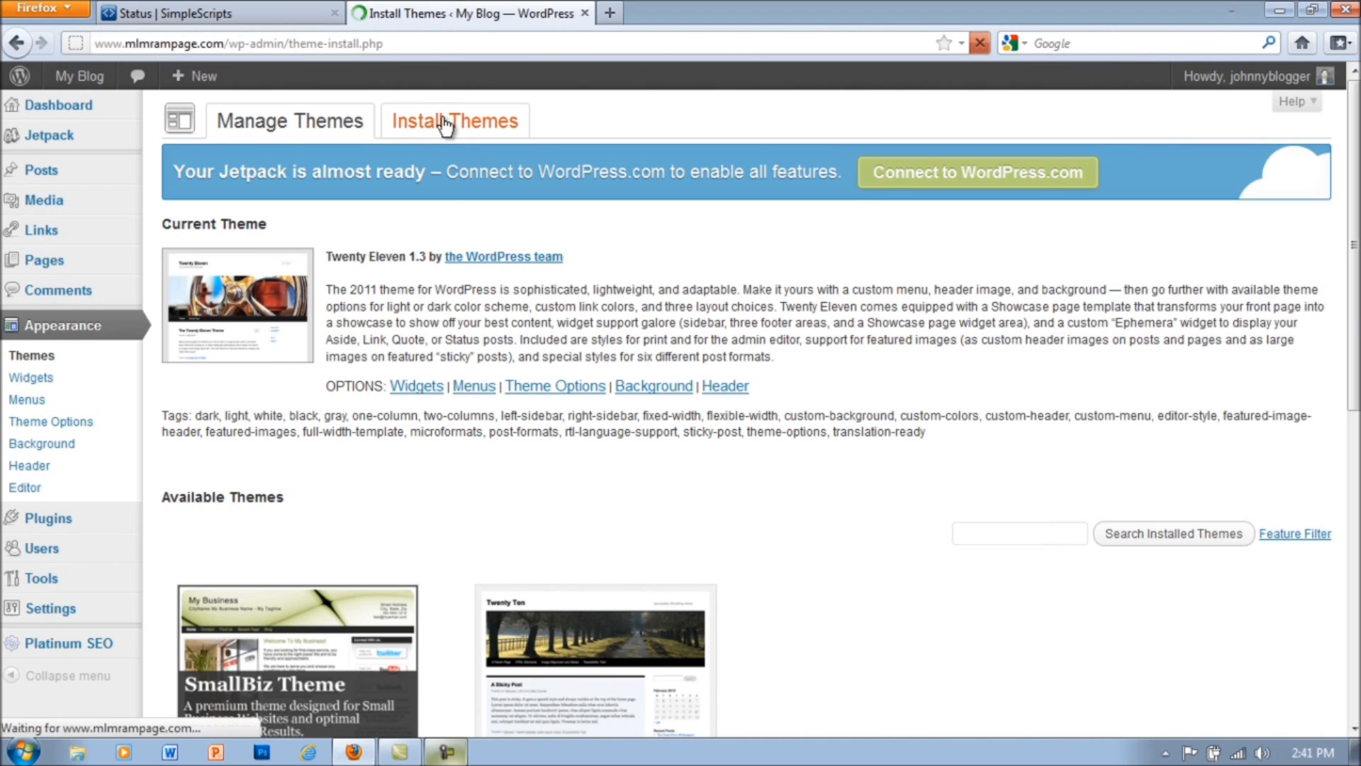
# Step: Search the theme directory for 'flexibility'
pyautogui.click(287, 300)
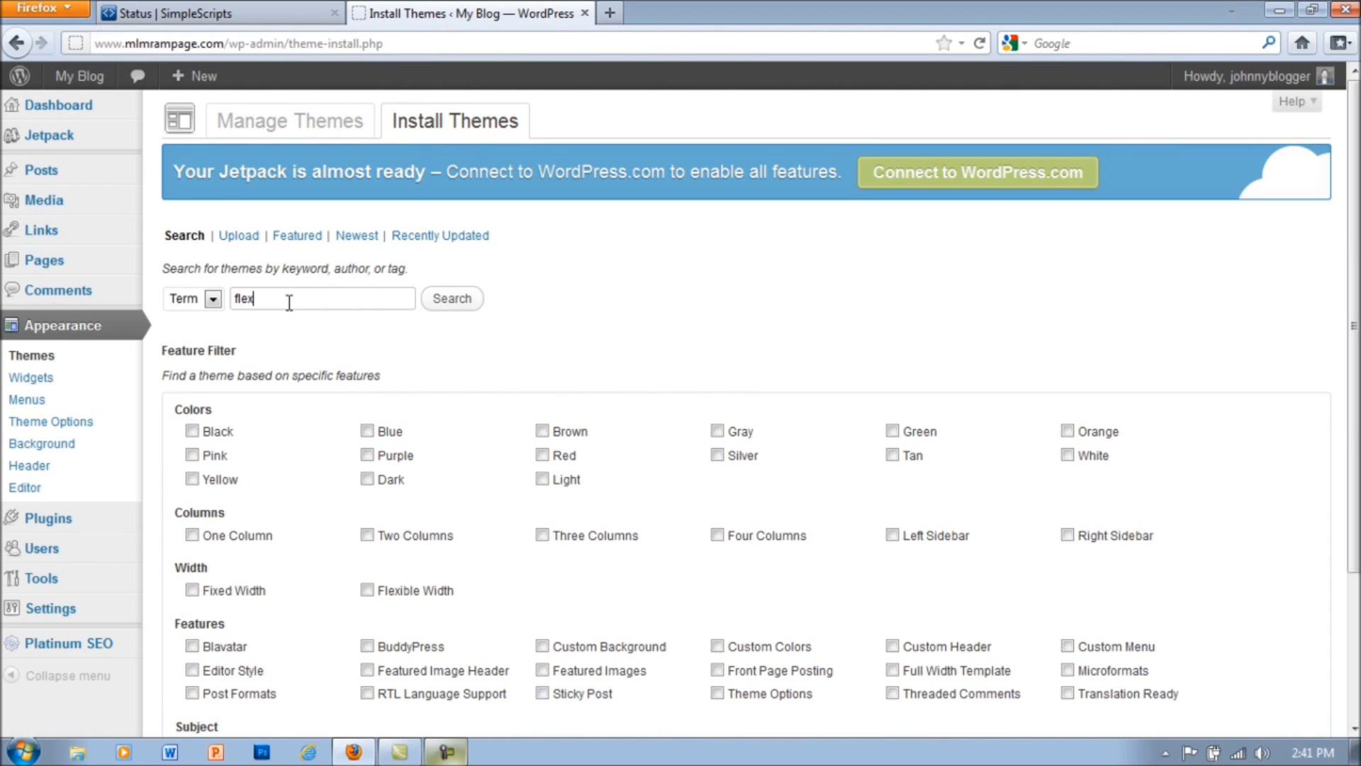
pyautogui.write('flexibility')
pyautogui.click(451, 303)
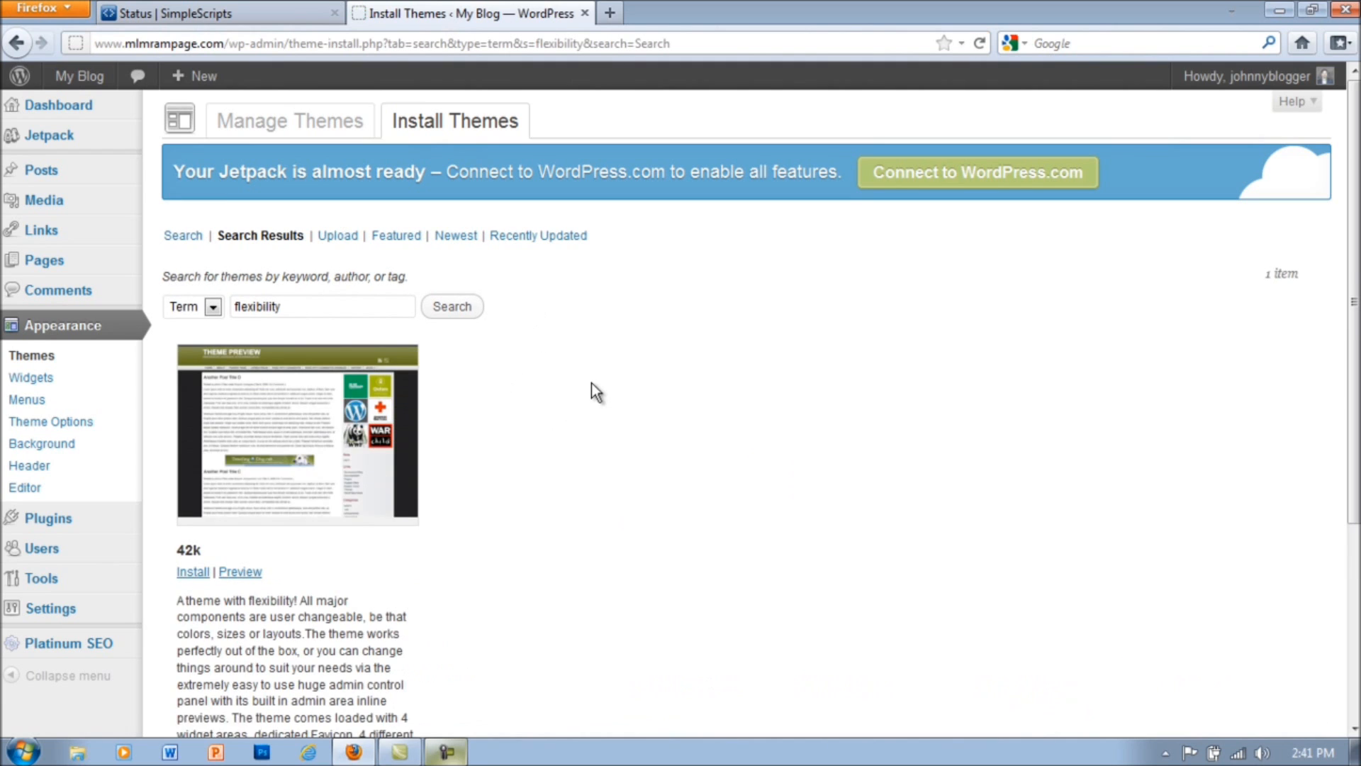
pyautogui.scroll(-5, 591, 383)
pyautogui.scroll(5, 592, 382)
# Step: Refine the theme search to 'flexibility 3', returning one matching theme
pyautogui.click(290, 309)
pyautogui.write('3')
pyautogui.click(438, 312)
pyautogui.scroll(-5, 607, 387)
pyautogui.scroll(5, 626, 163)
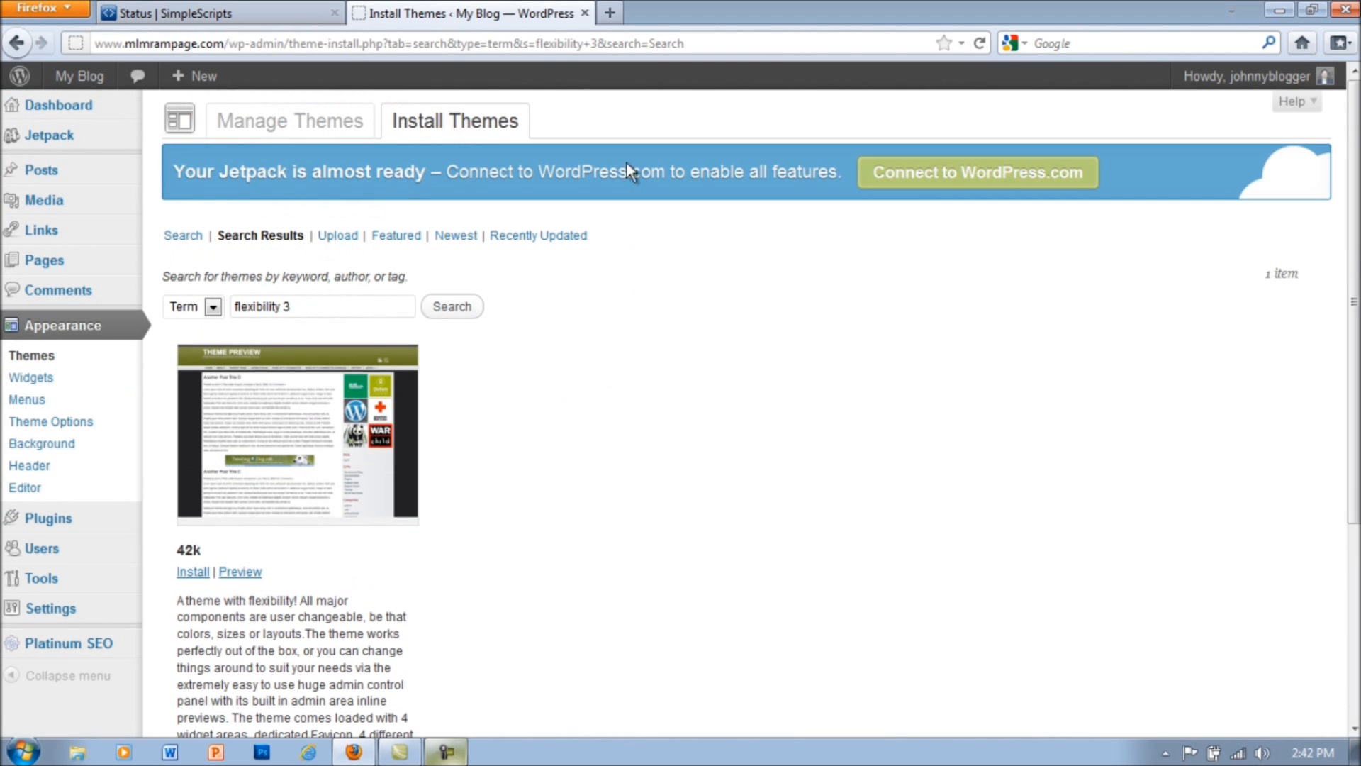
pyautogui.click(610, 13)
# Step: Google 'flexibility theme' and open the Flexibility Theme for WordPress site
pyautogui.click(1296, 50)
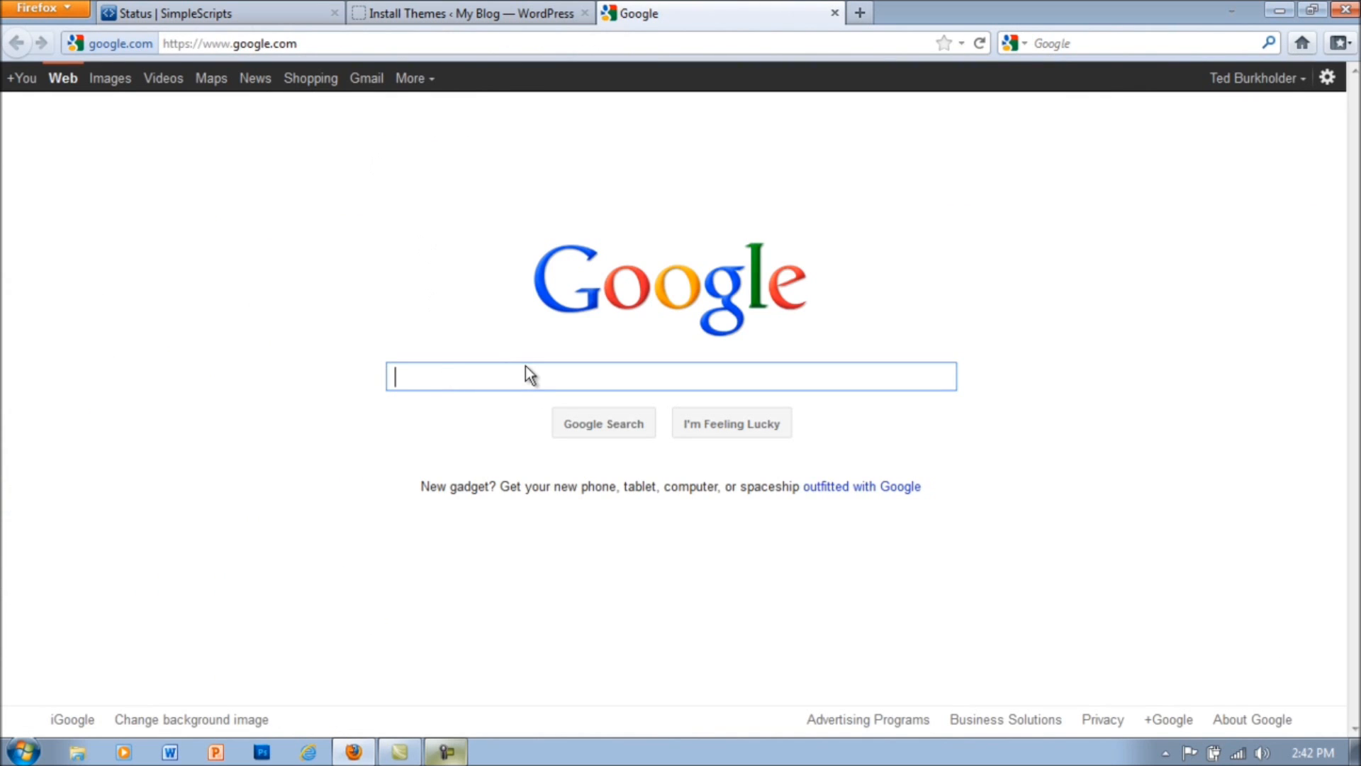
pyautogui.write('flexi')
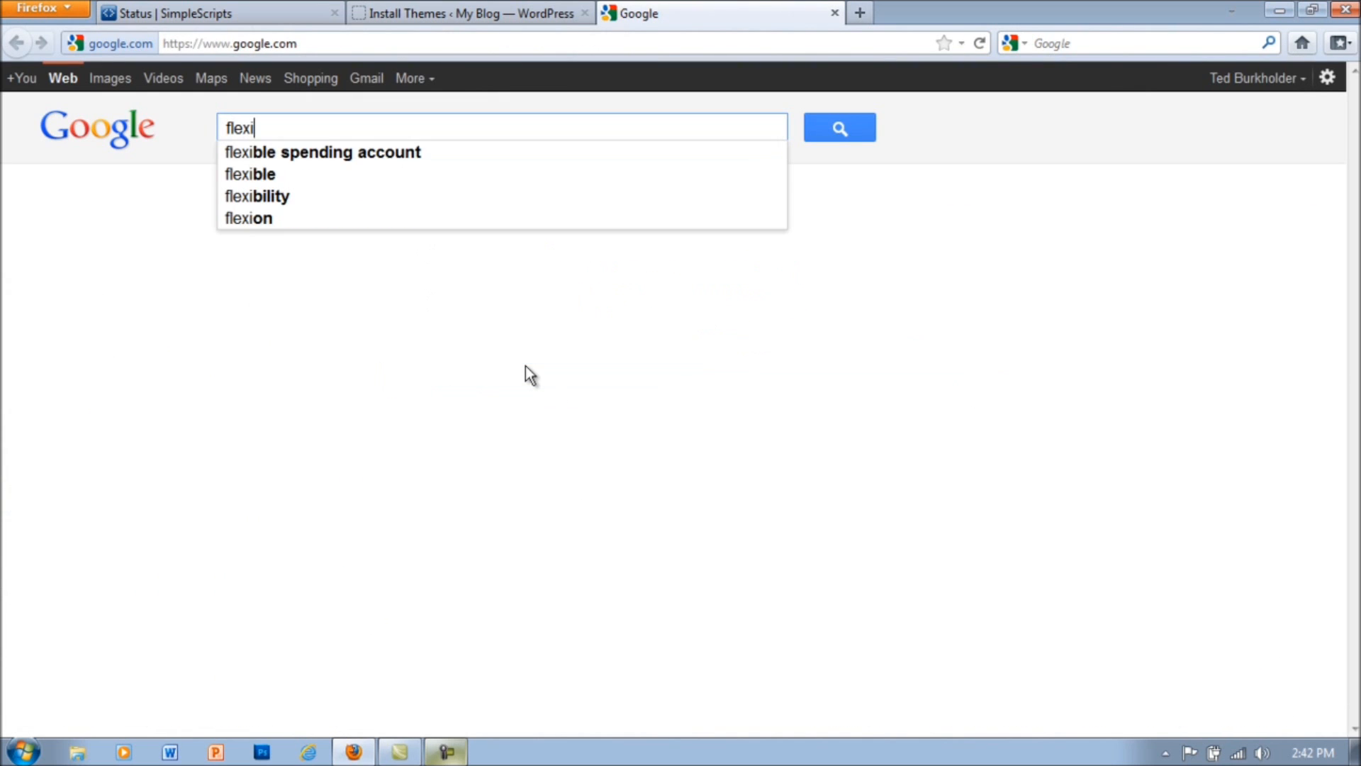
pyautogui.write('bility theme')
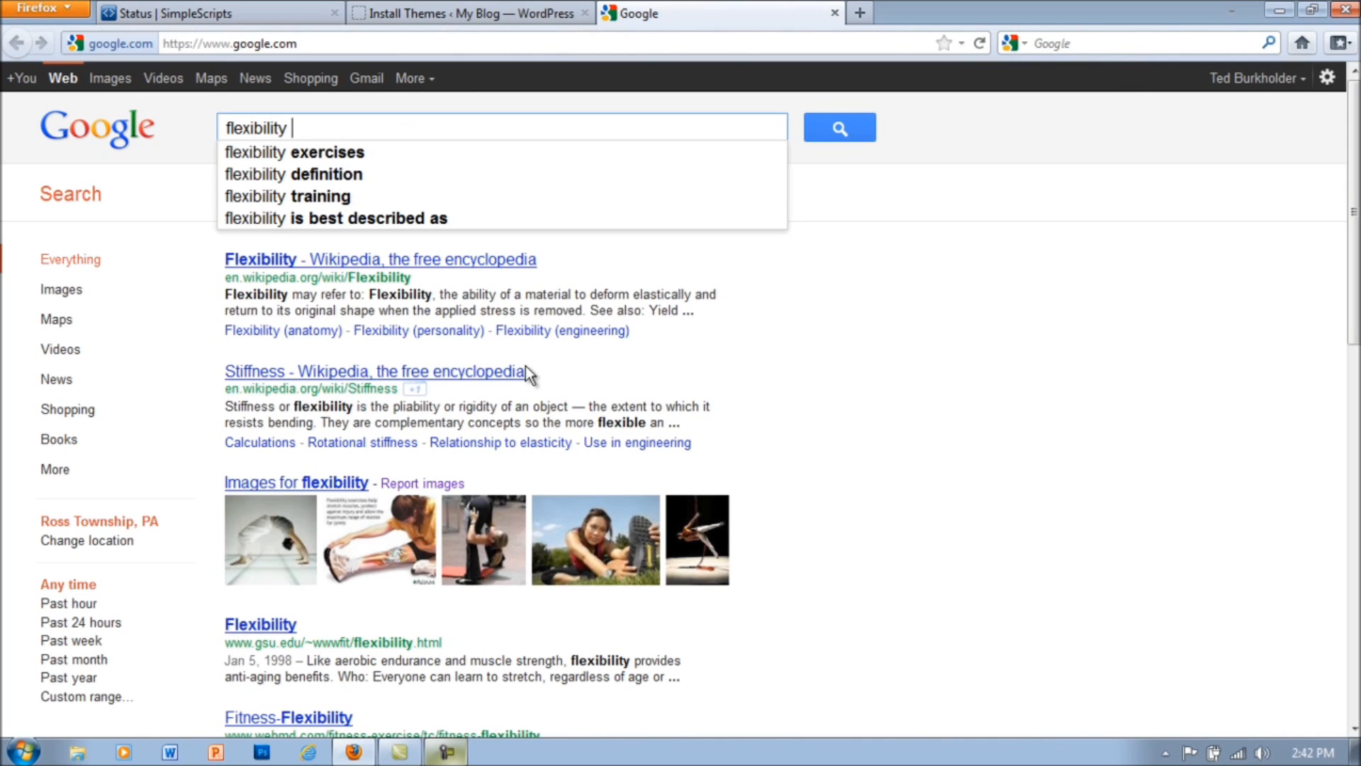
pyautogui.press('Return')
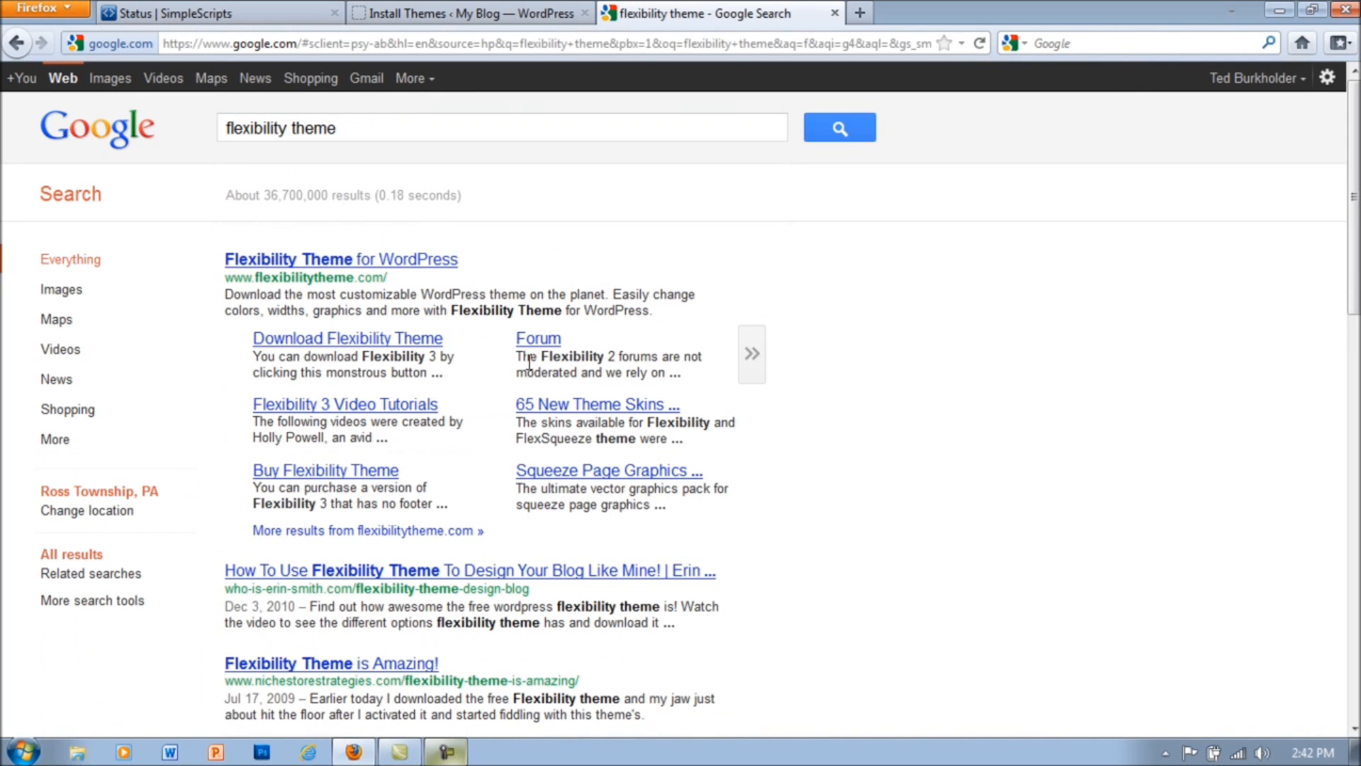
pyautogui.click(350, 259)
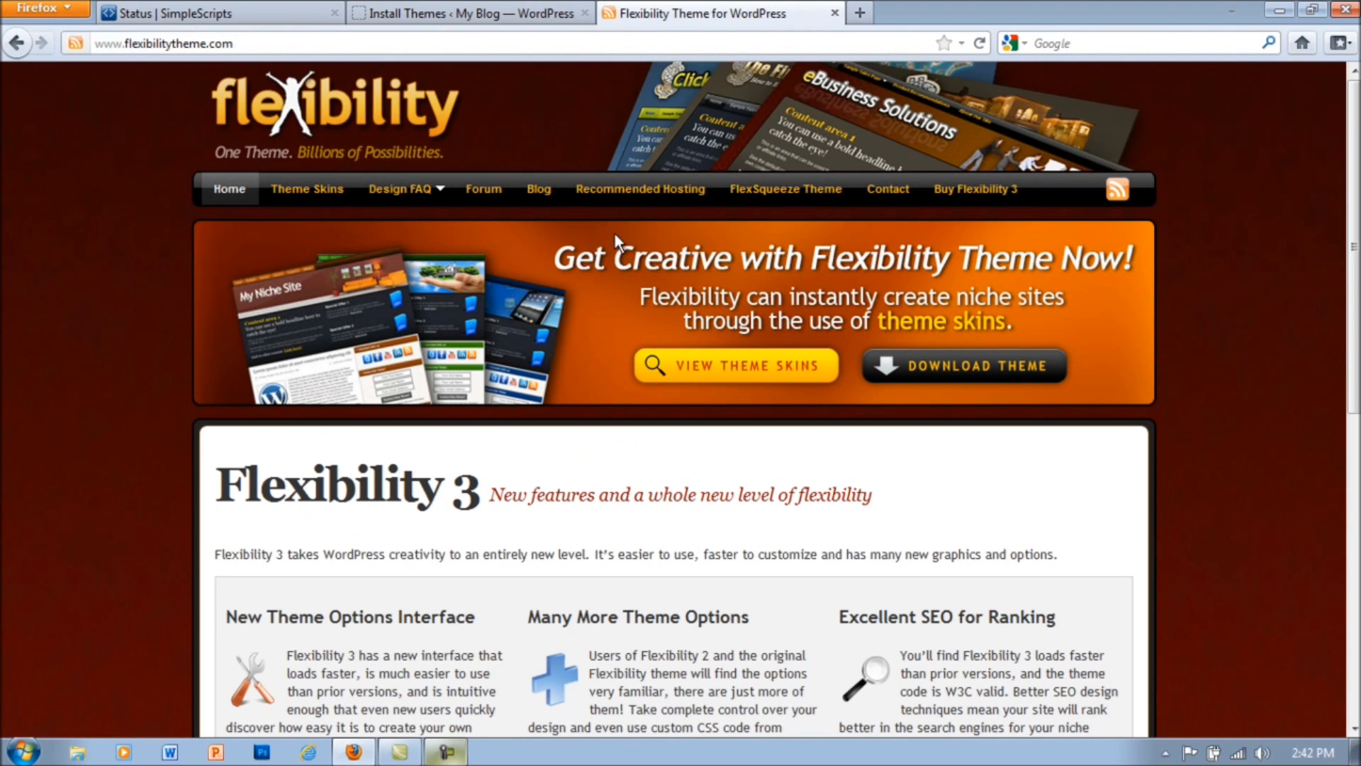
# Step: Save flexibility3.zip to disk, then return to WordPress's Install Themes tab
pyautogui.click(927, 369)
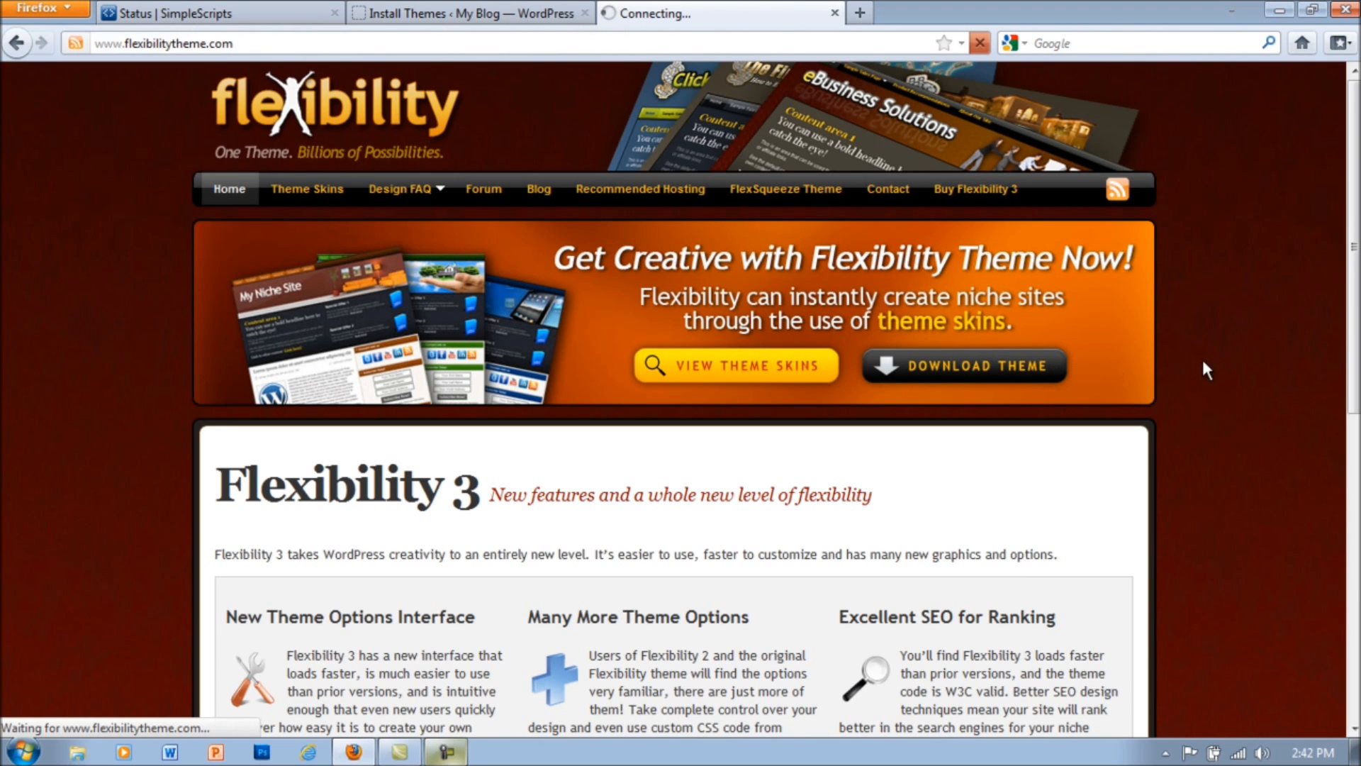
pyautogui.scroll(-8, 1202, 359)
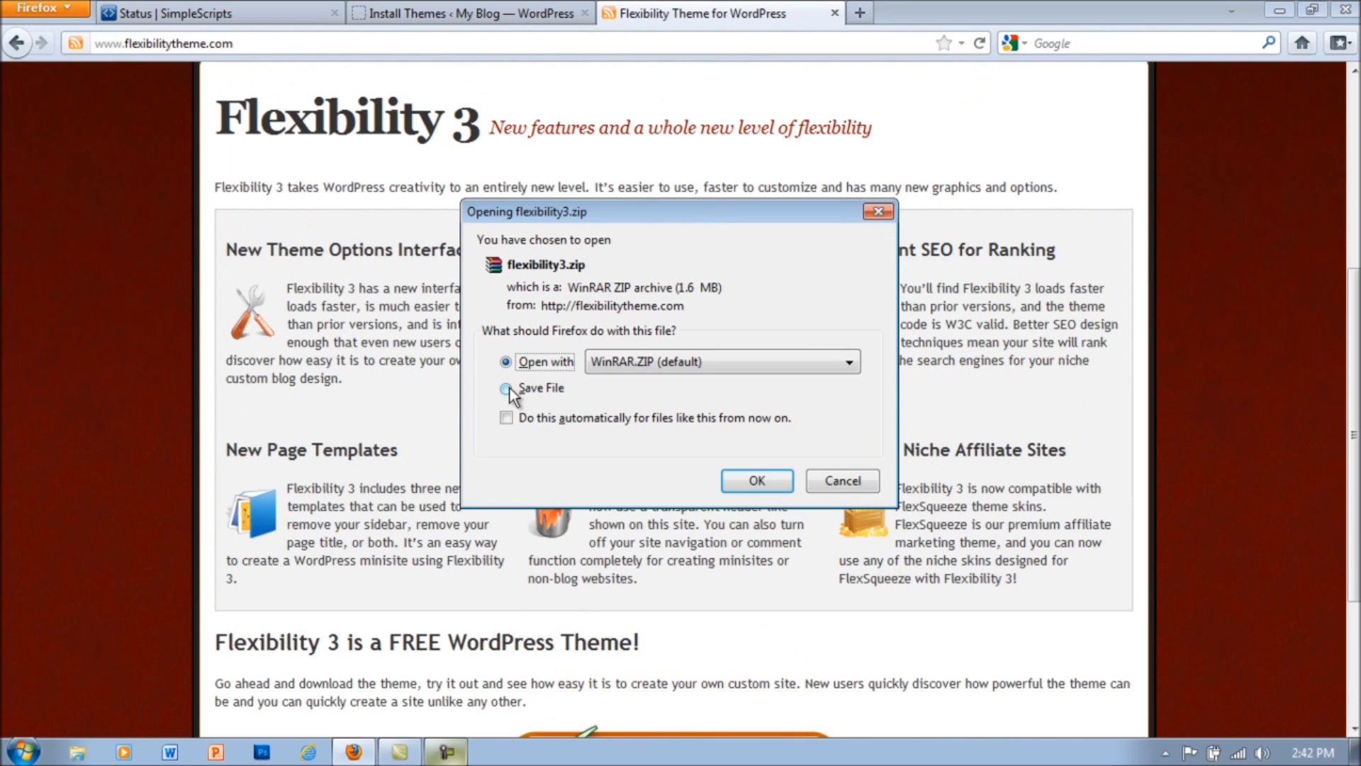
pyautogui.click(508, 391)
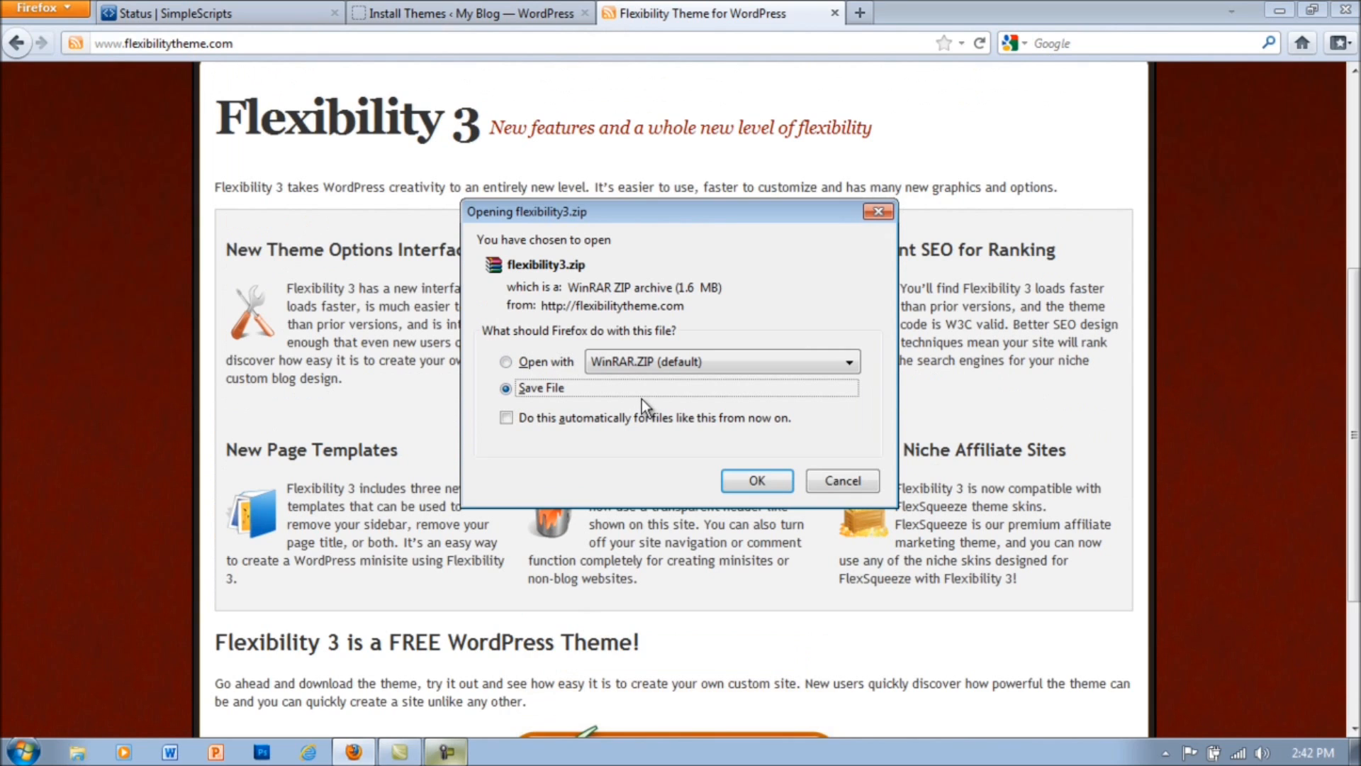
pyautogui.click(775, 482)
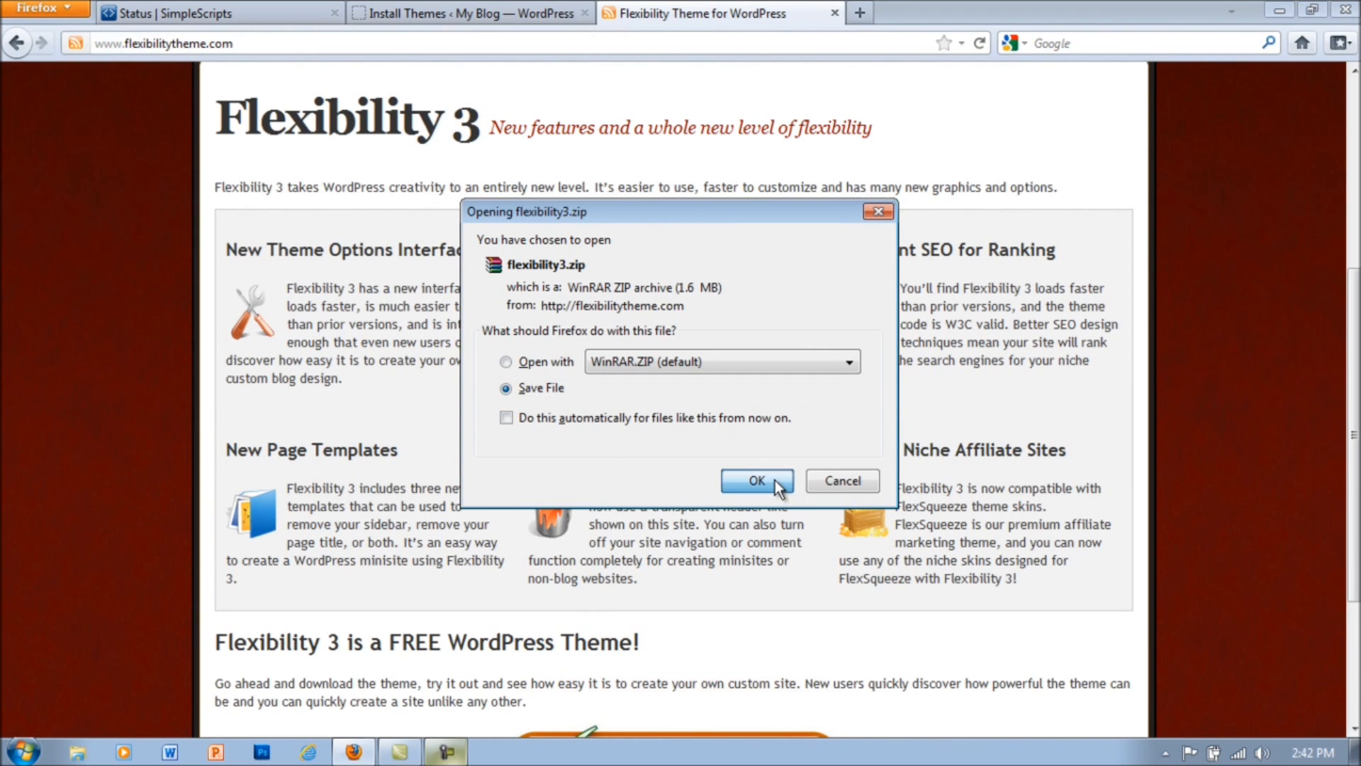
pyautogui.click(776, 480)
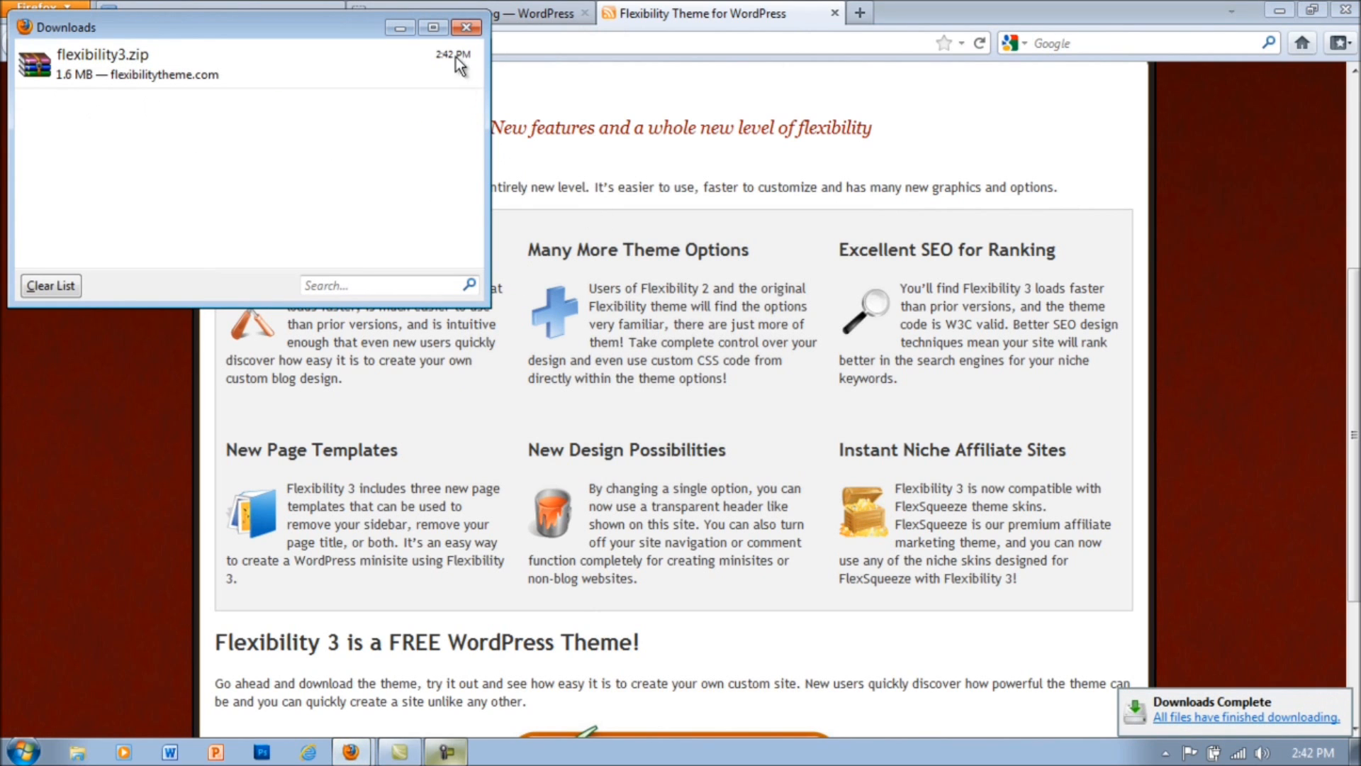
pyautogui.click(462, 30)
pyautogui.click(501, 13)
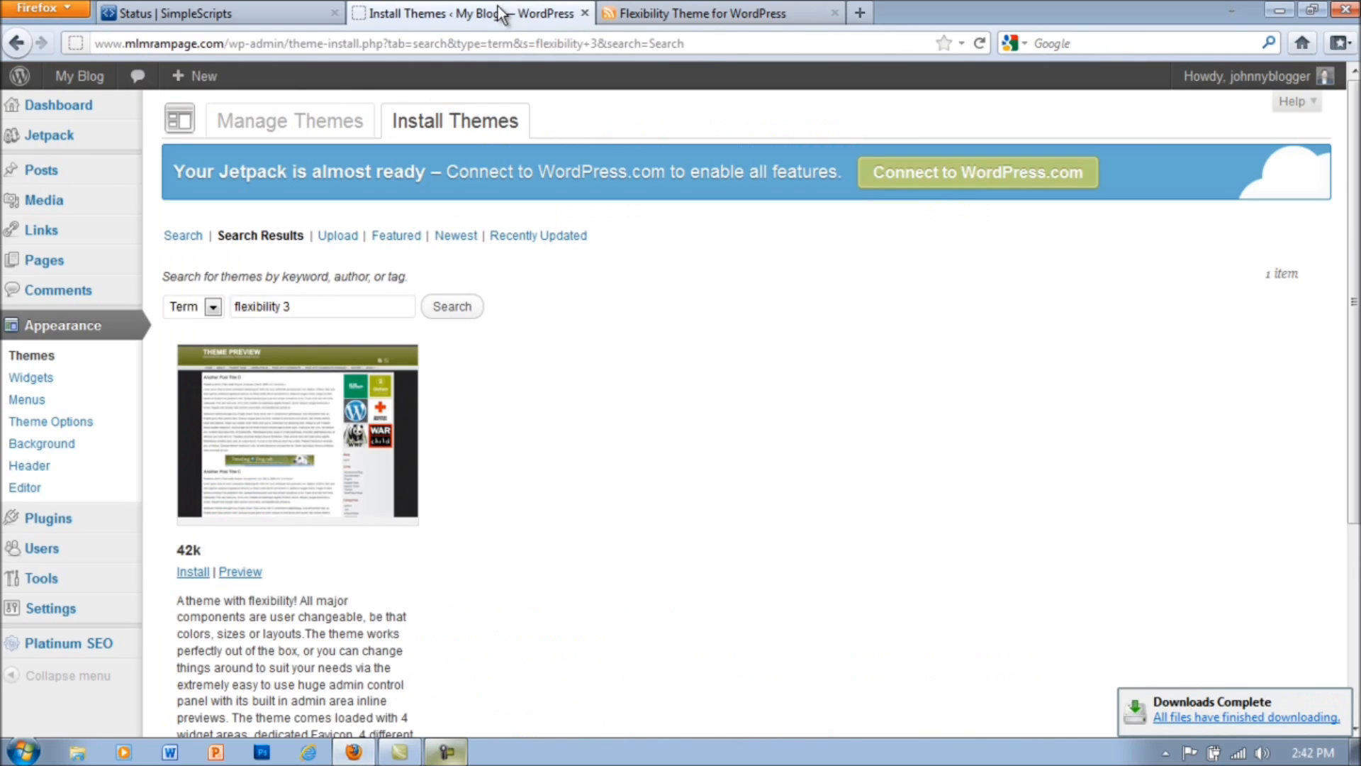
# Step: Upload flexibility3.zip from the Downloads folder as a new theme and install it
pyautogui.click(458, 126)
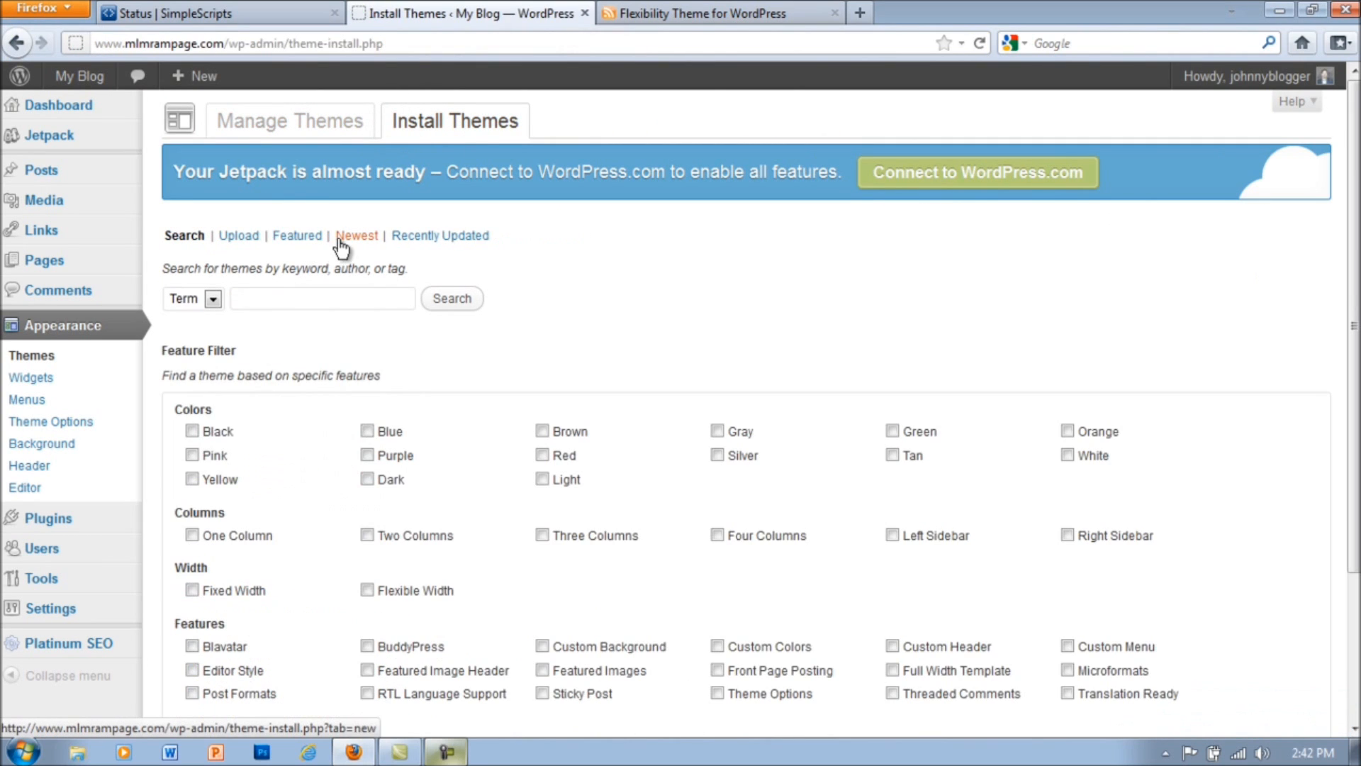
pyautogui.click(249, 240)
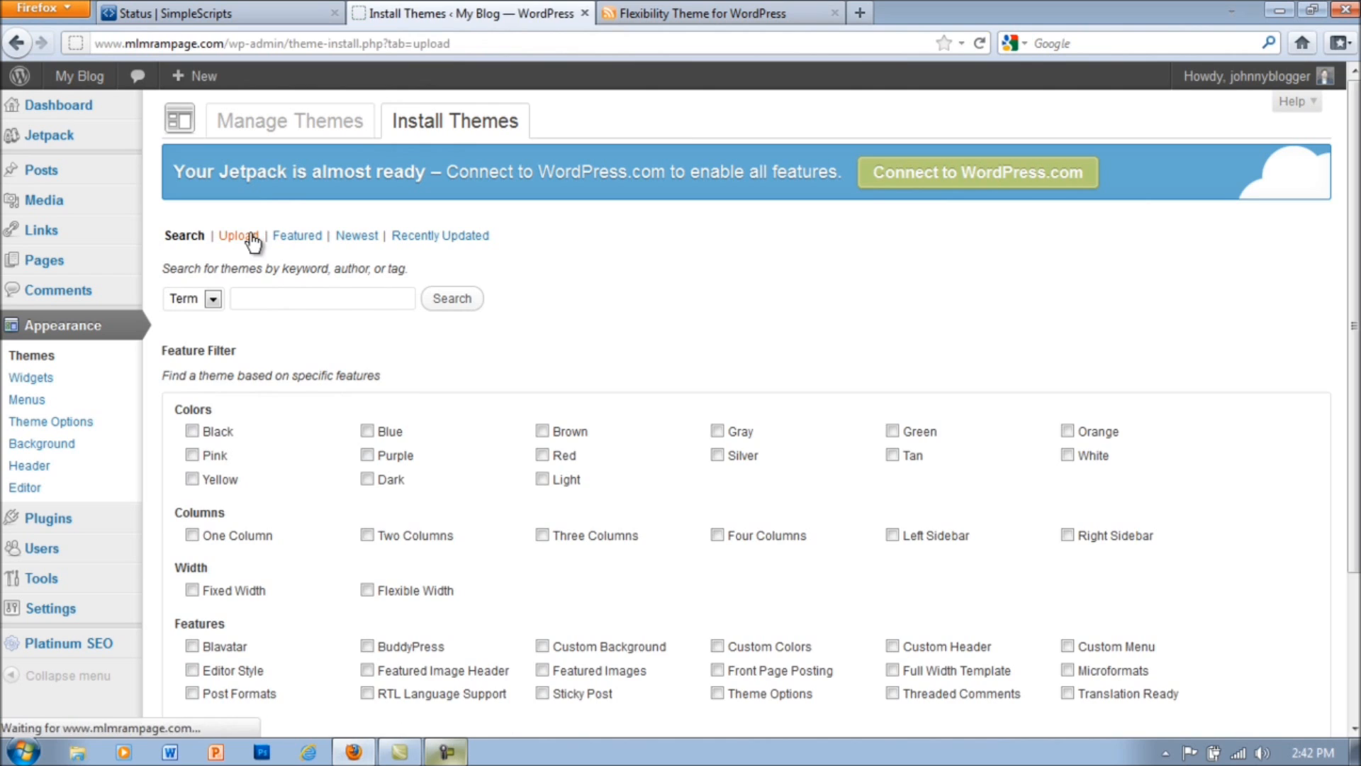
pyautogui.click(333, 345)
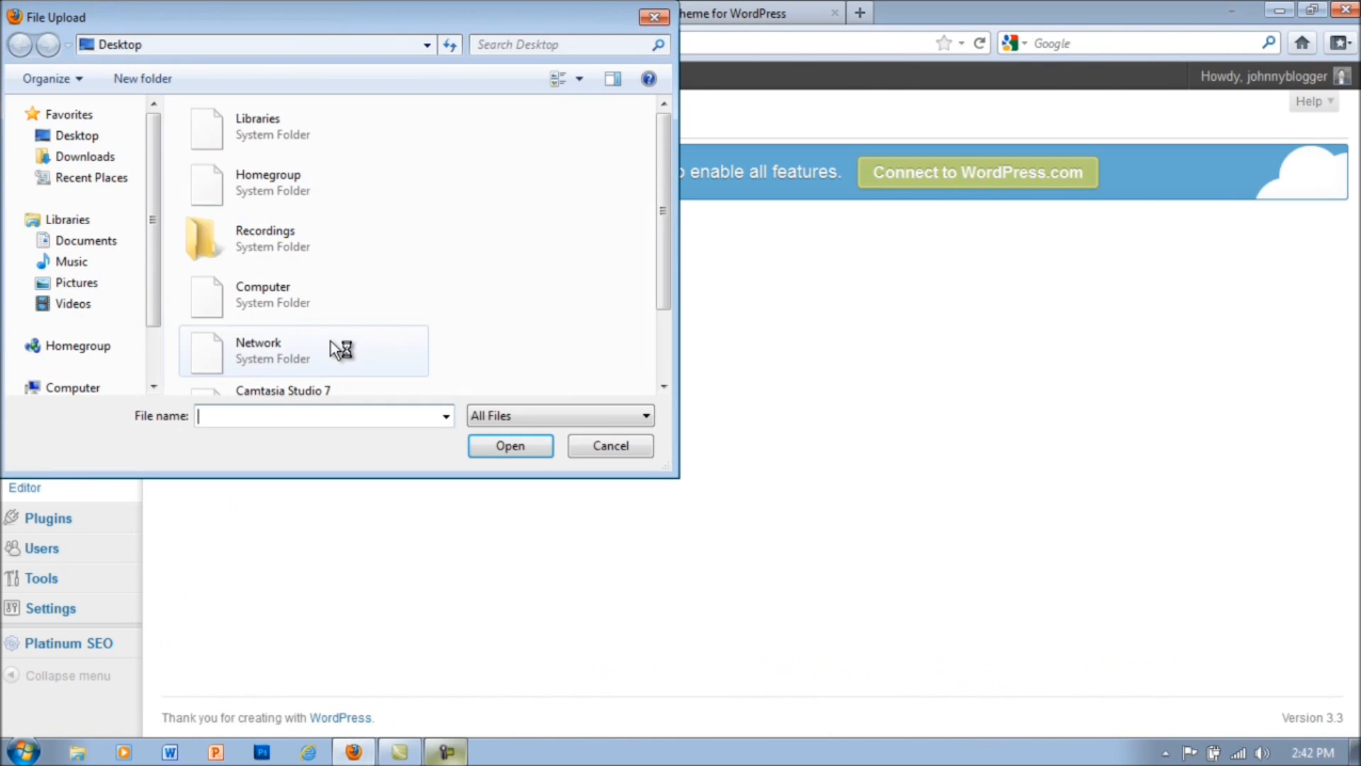
pyautogui.click(86, 157)
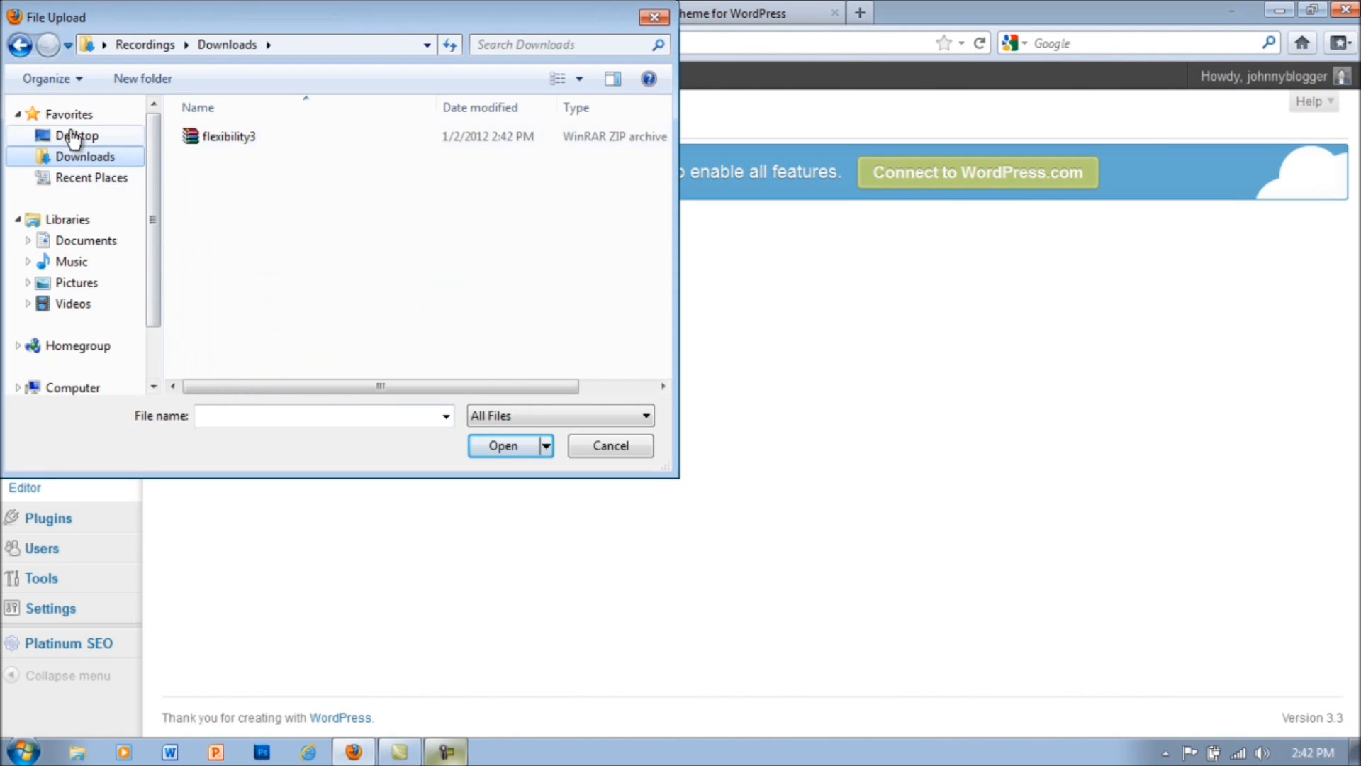
pyautogui.click(261, 139)
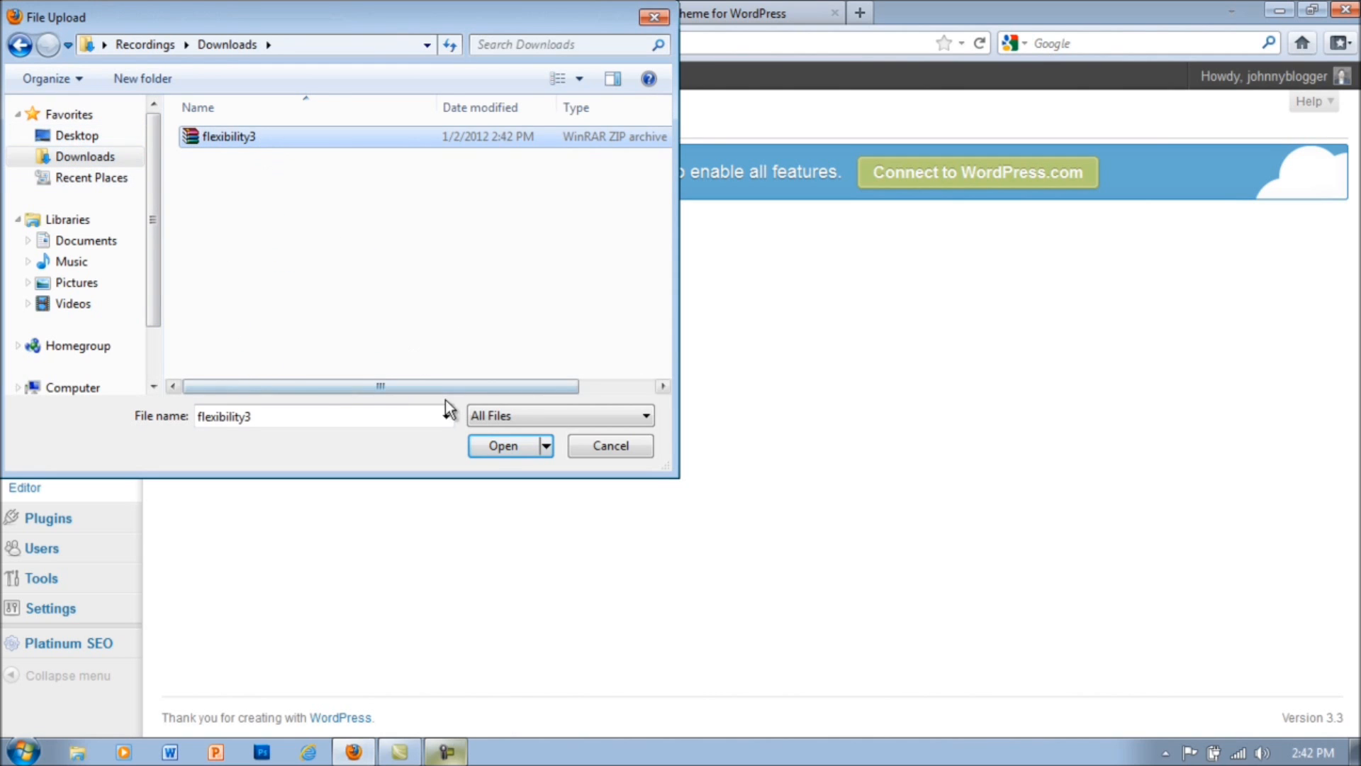
pyautogui.click(513, 443)
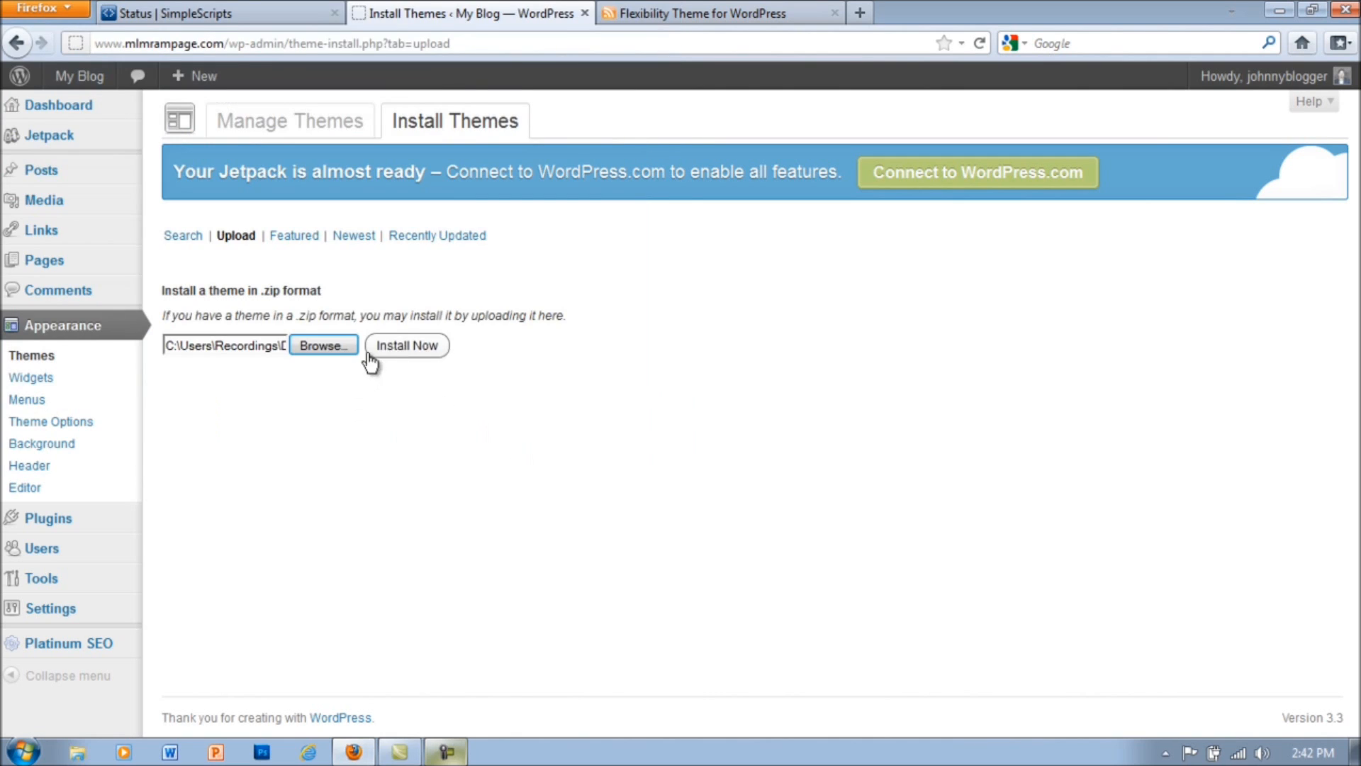
pyautogui.click(407, 347)
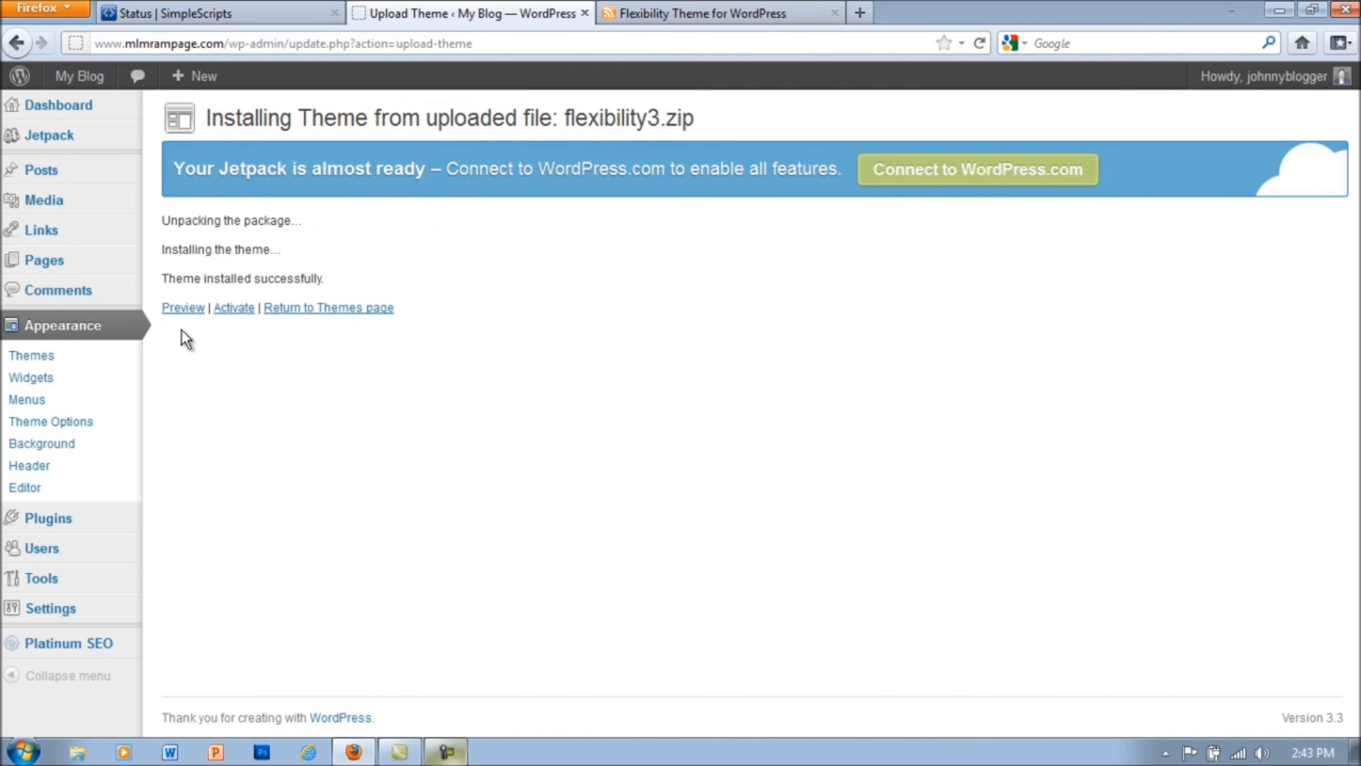
# Step: Activate the Flexibility3 1.0 theme, replacing Twenty Eleven
pyautogui.click(237, 309)
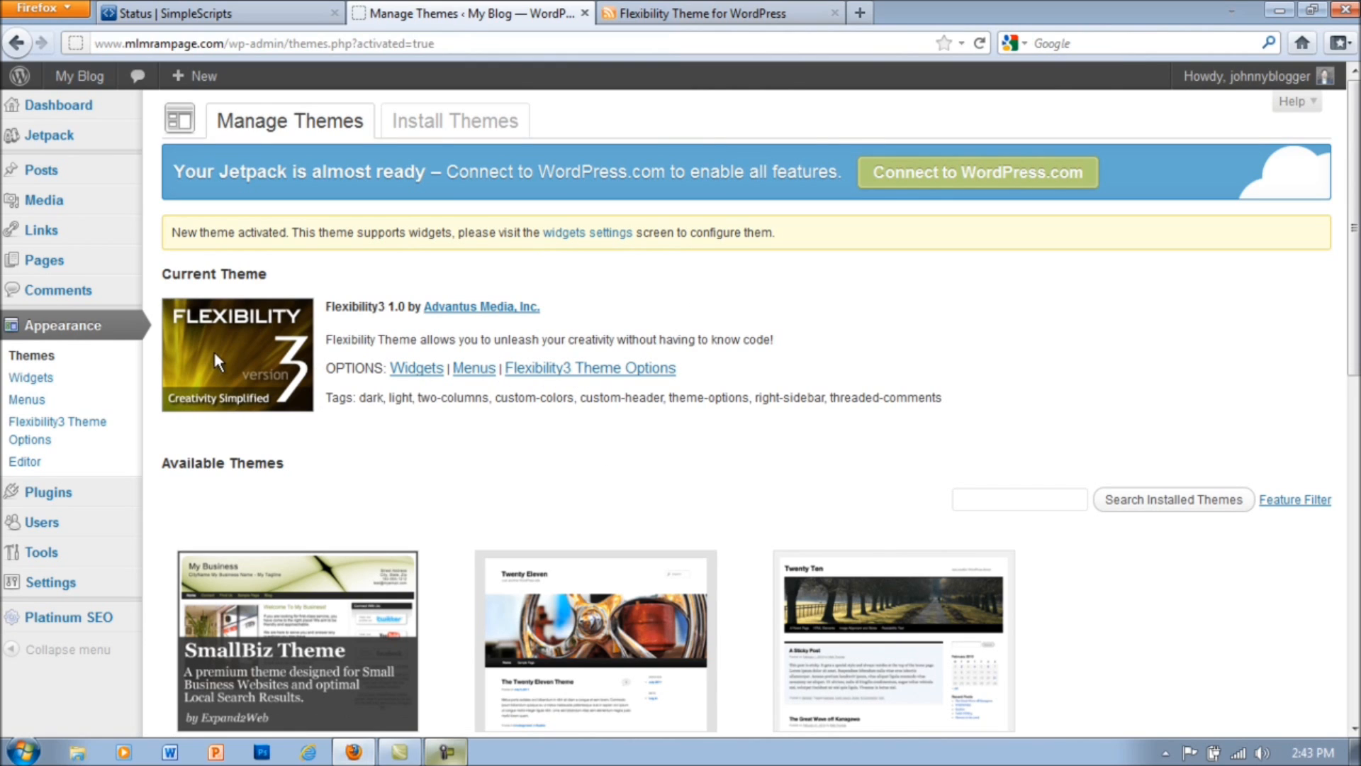
pyautogui.moveTo(85, 80)
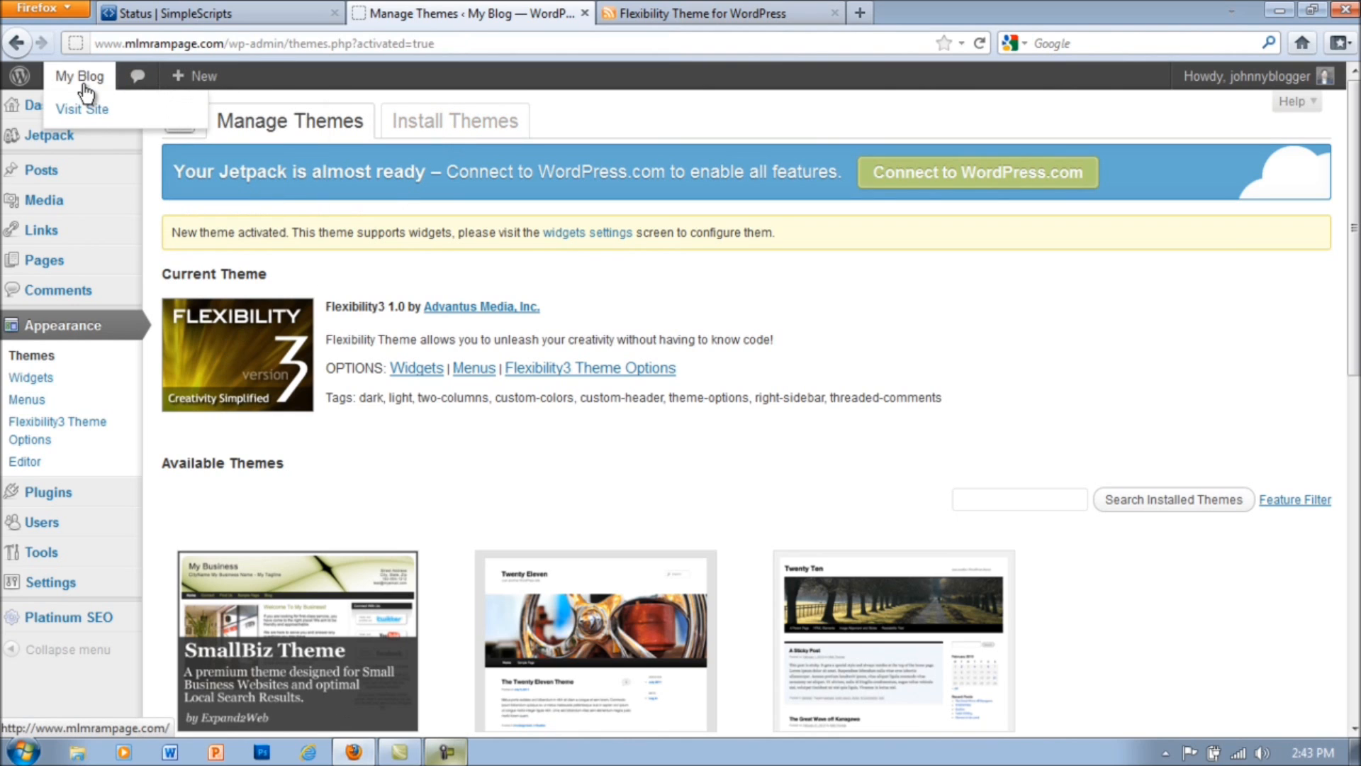
pyautogui.click(87, 110)
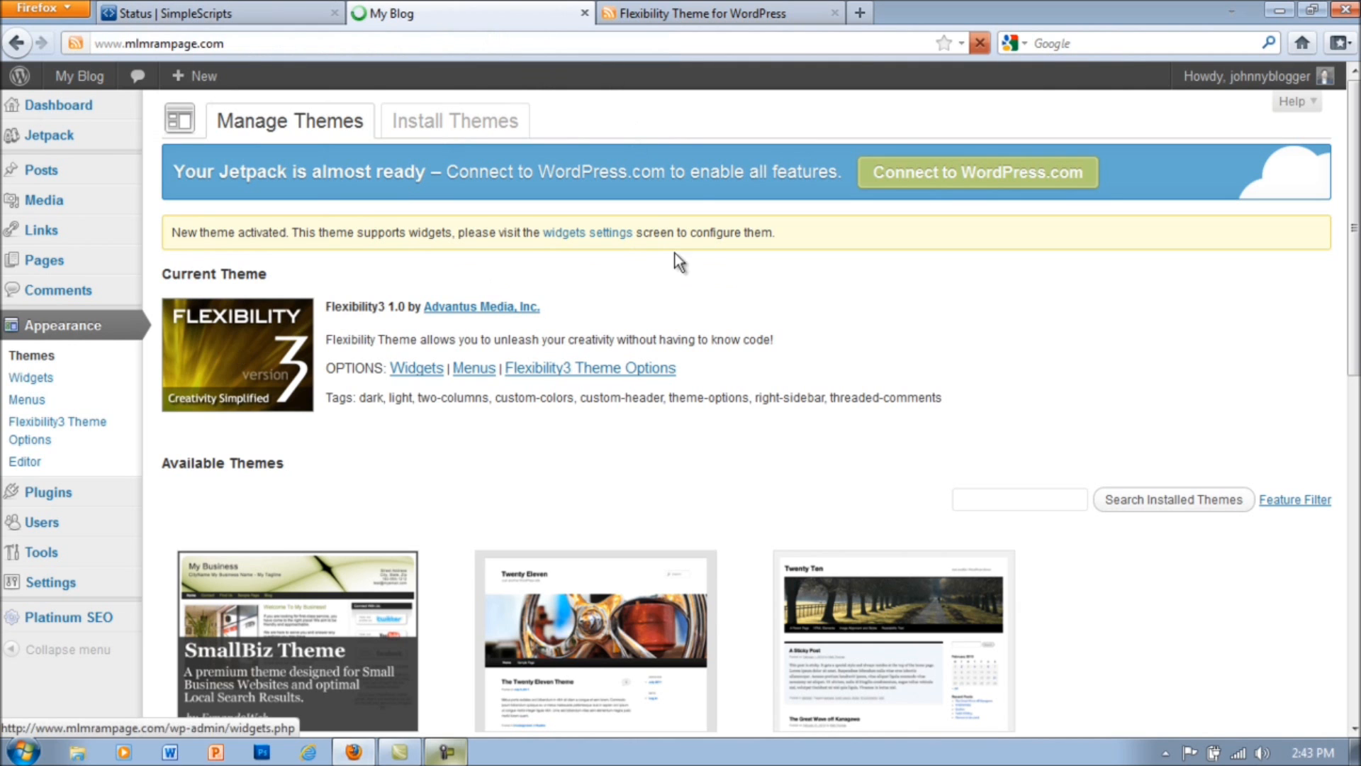
pyautogui.scroll(-10, 508, 508)
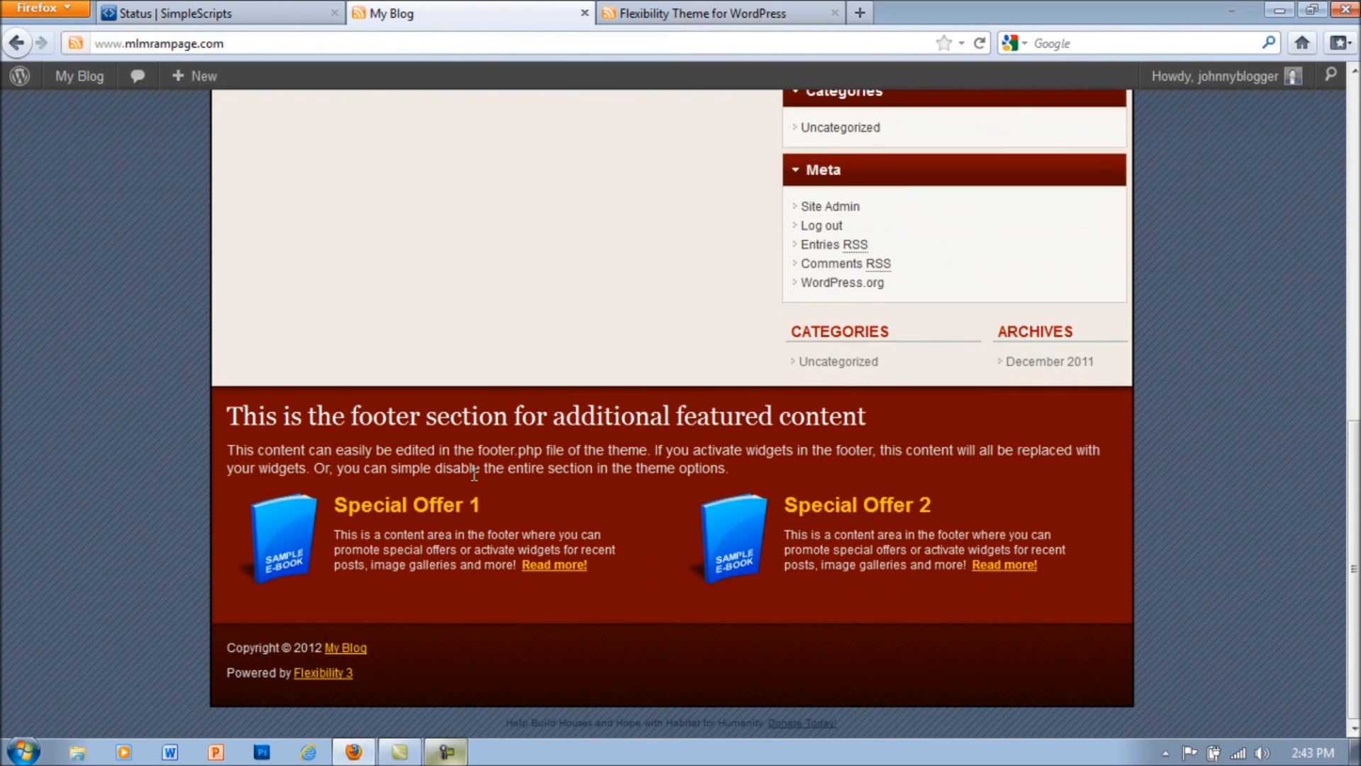
pyautogui.scroll(10, 504, 496)
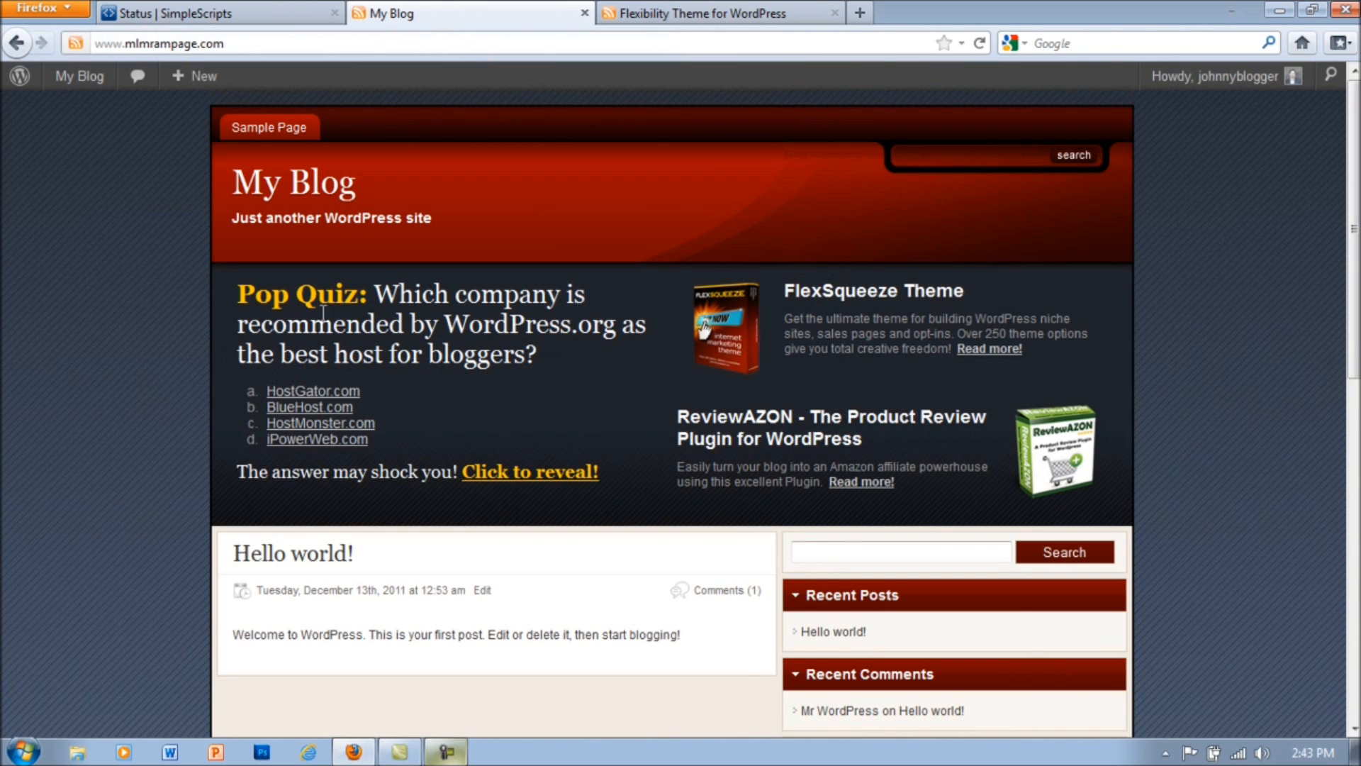
pyautogui.scroll(-10, 998, 444)
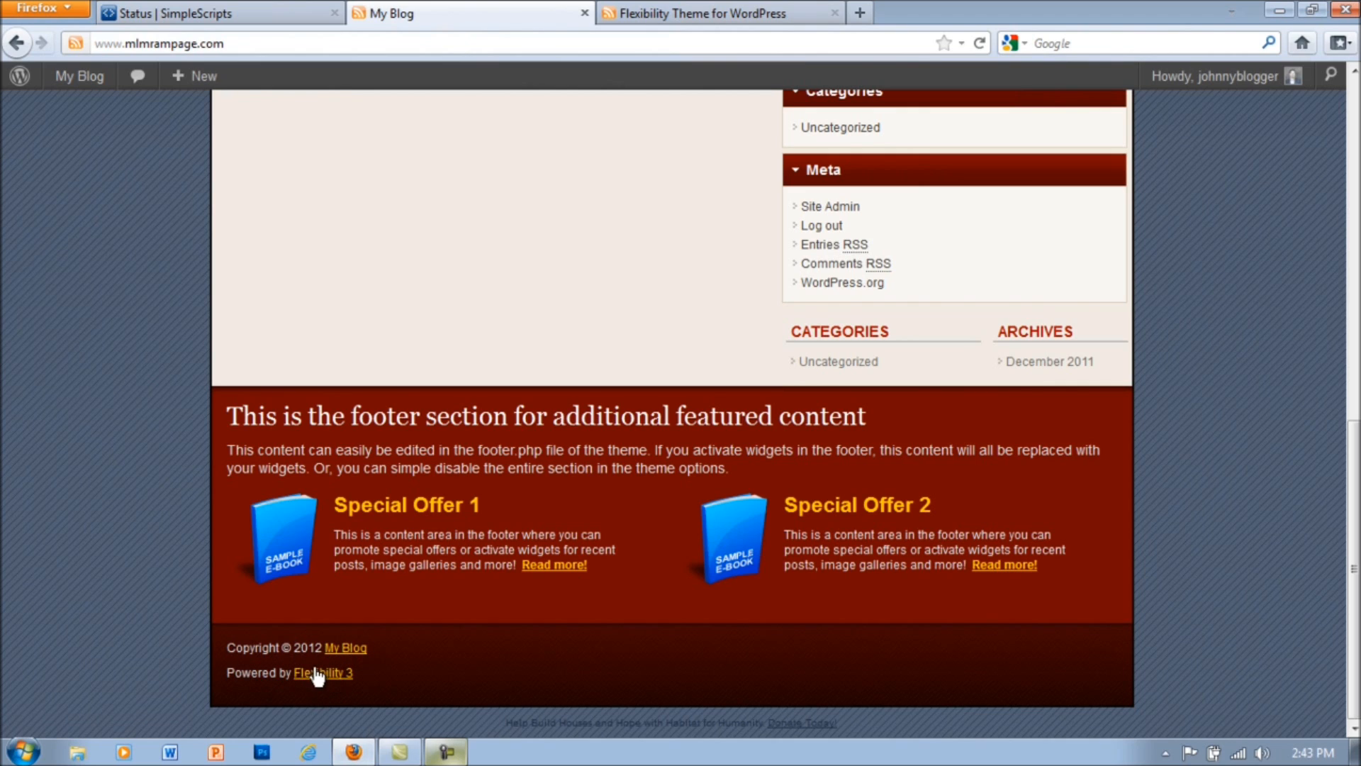
pyautogui.click(349, 650)
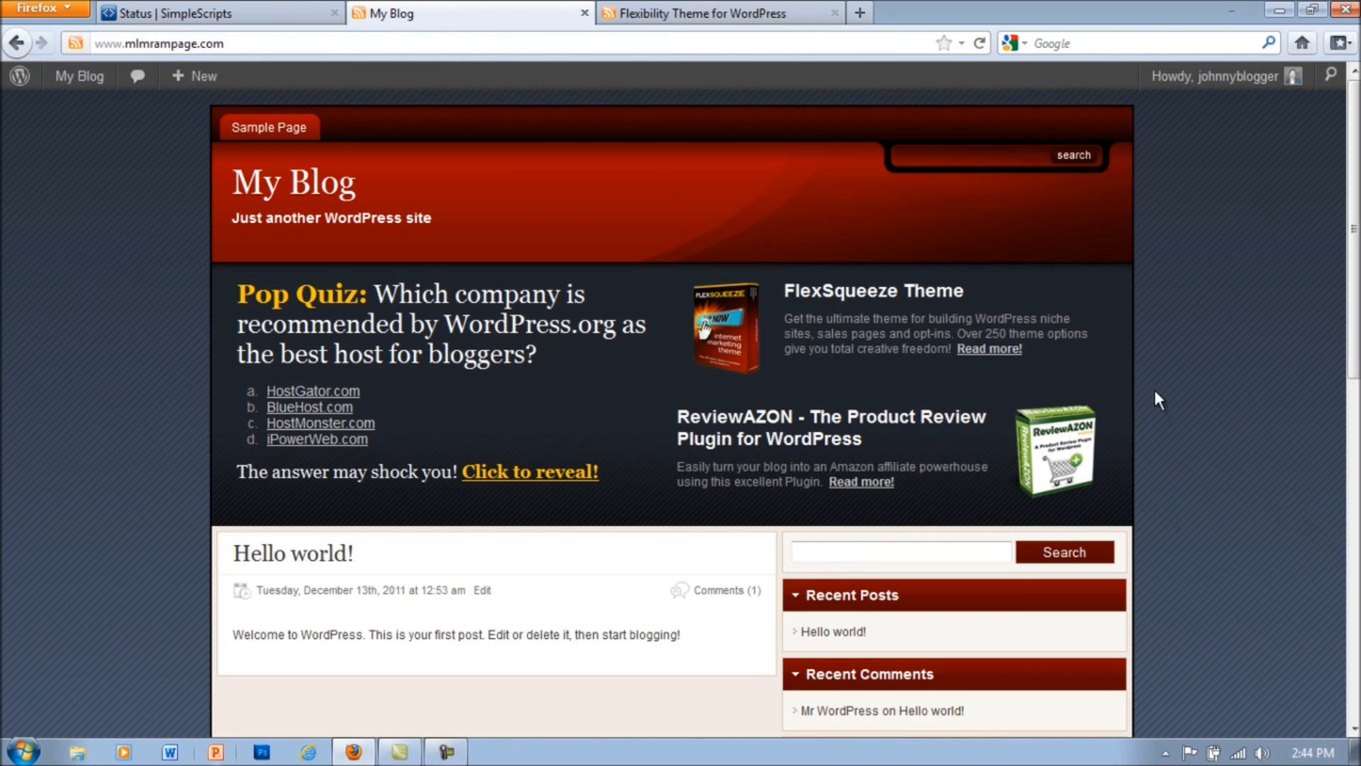
pyautogui.scroll(-5, 1217, 409)
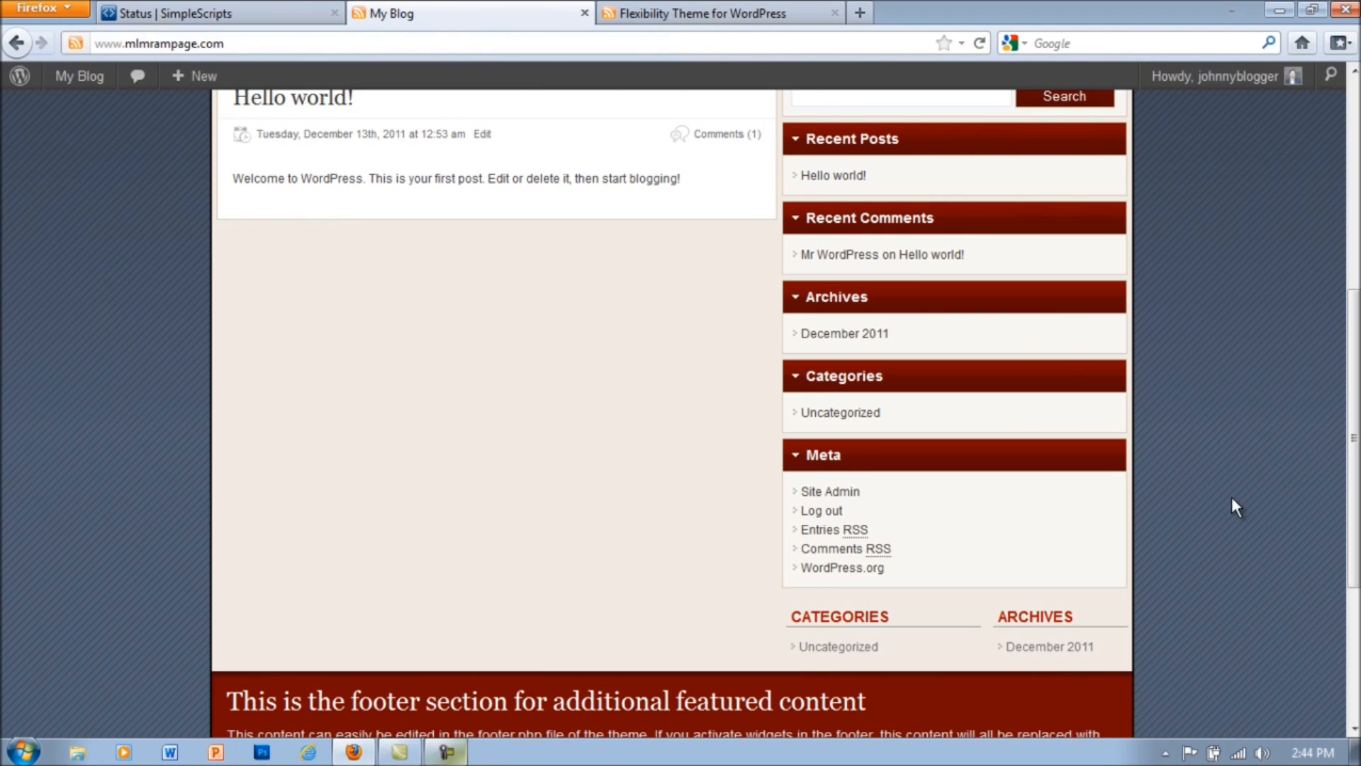
pyautogui.scroll(10, 65, 339)
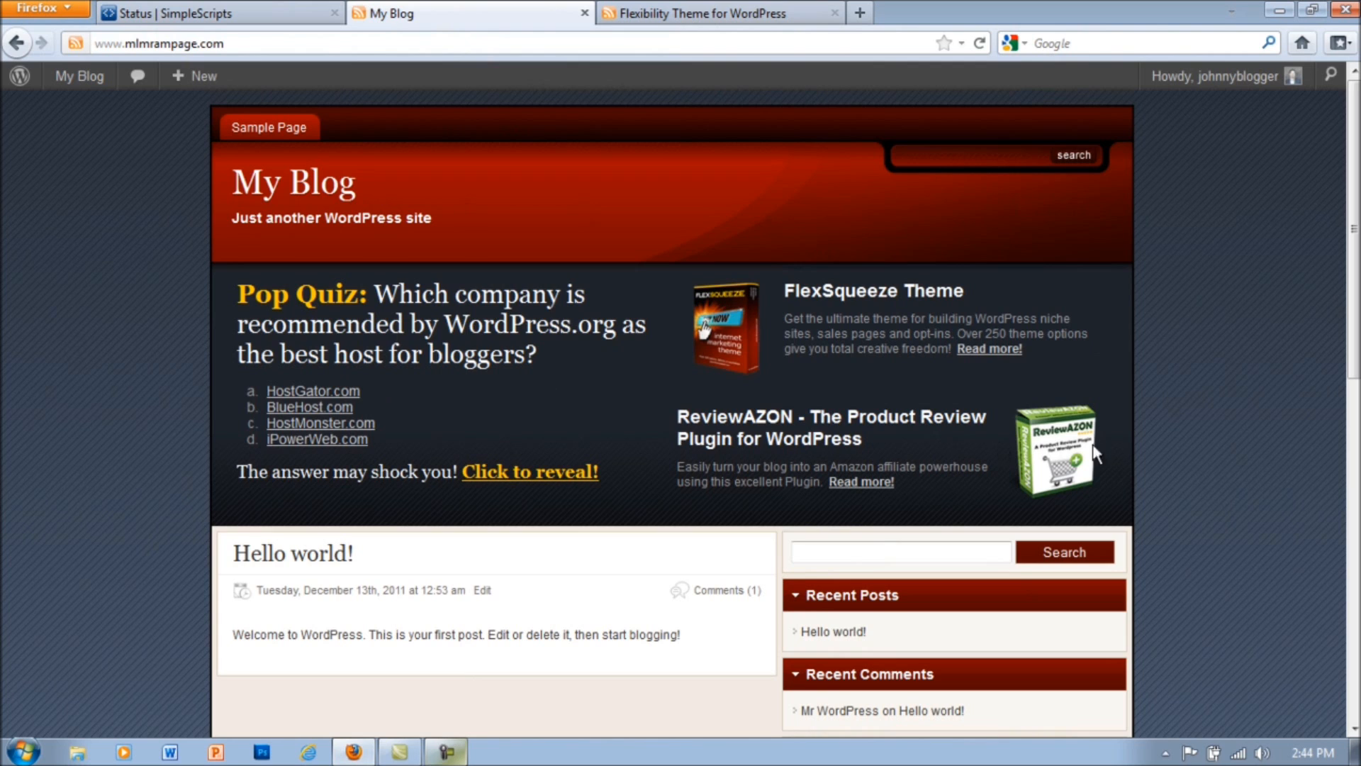
pyautogui.scroll(-10, 1158, 447)
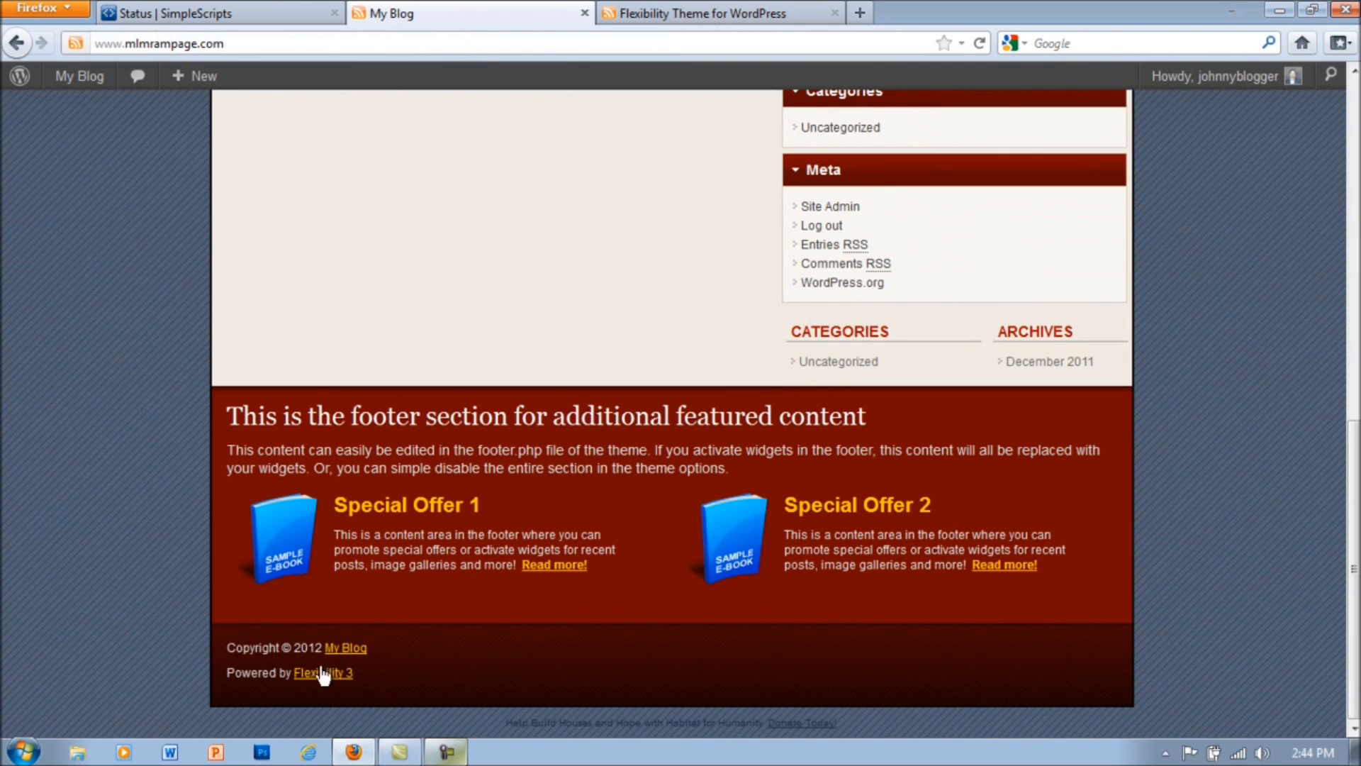
pyautogui.scroll(10, 1116, 475)
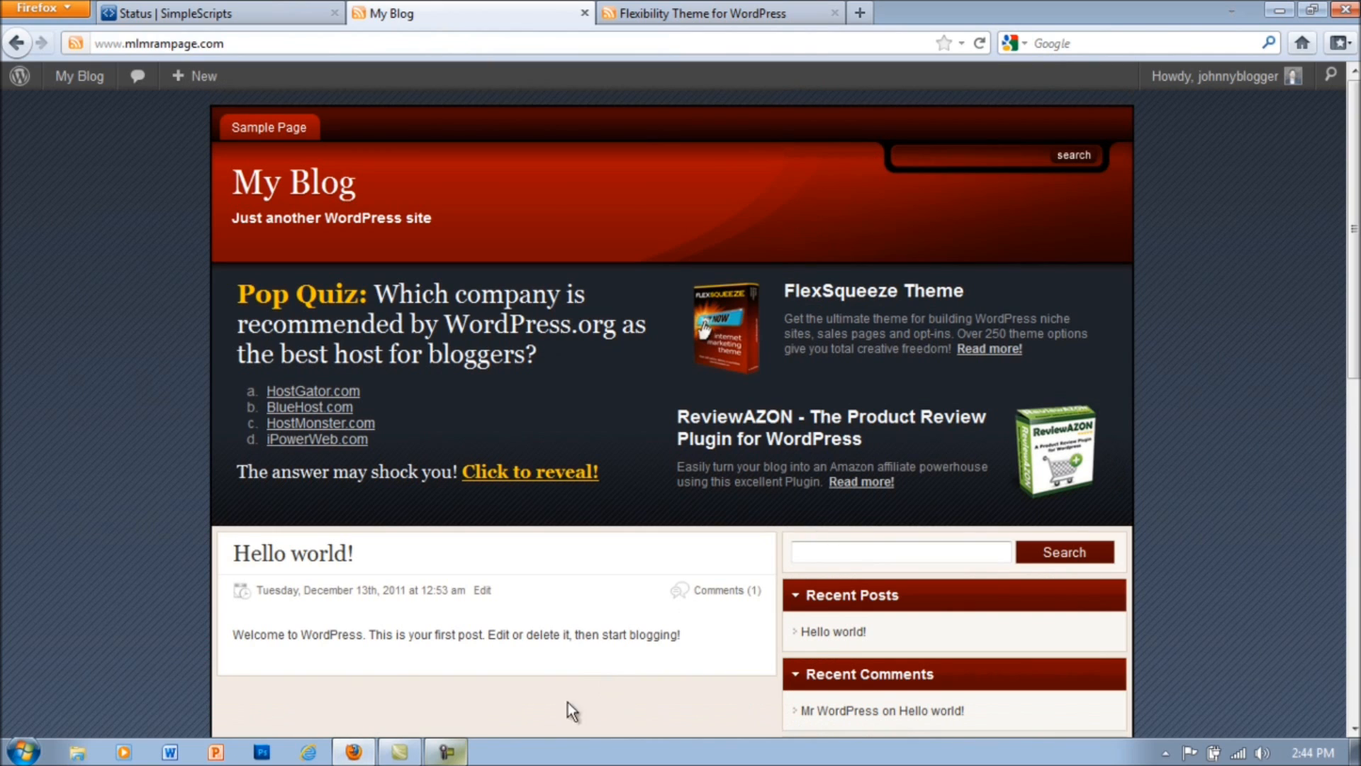